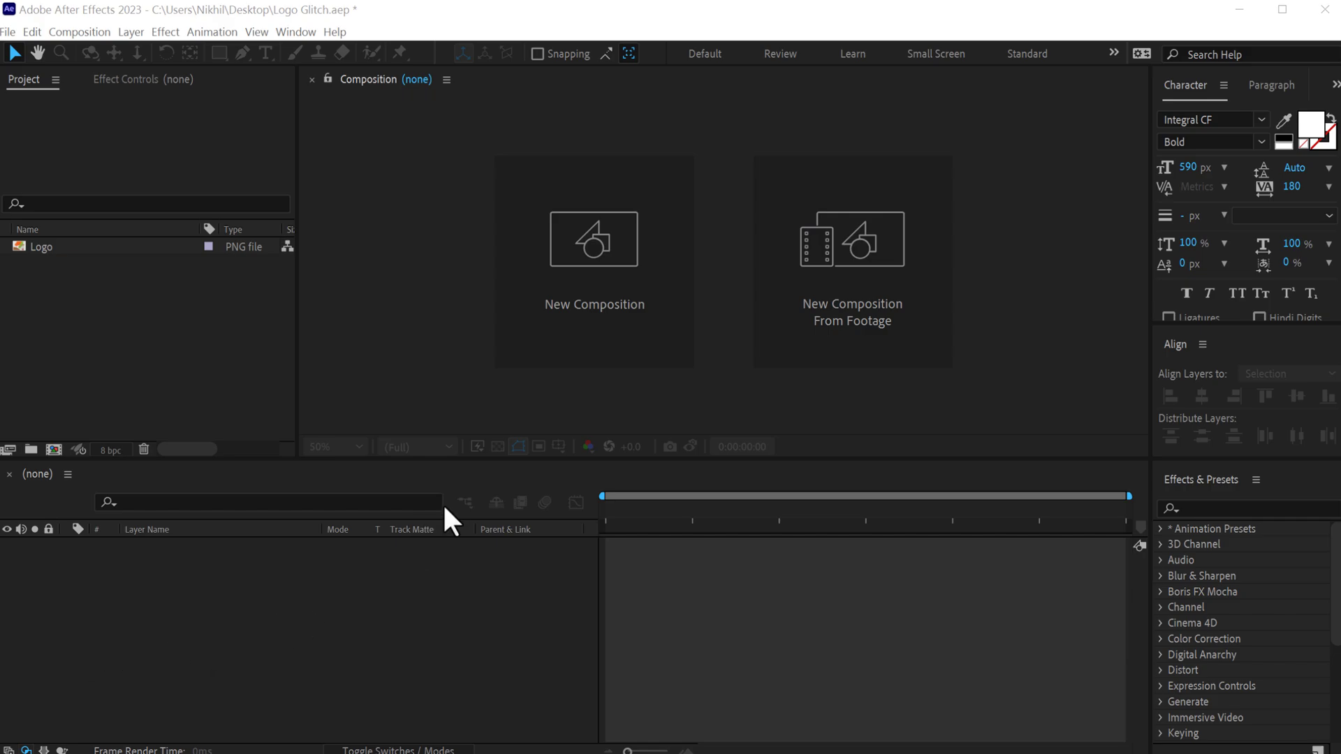
Create a composition named Render at 1920 x 1080, 30 fps, with a duration of 0:00:10:00.
left_click(572, 282)
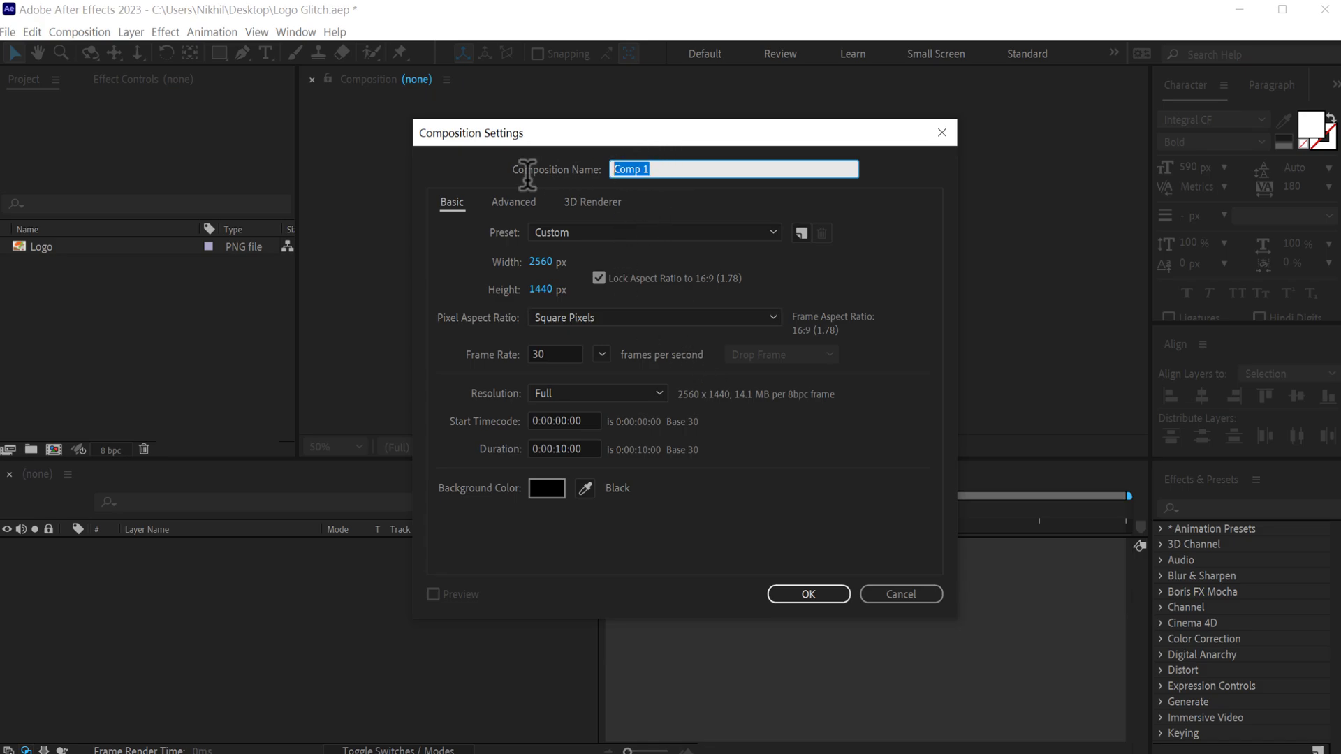
type("Render")
left_click(540, 262)
type("1920")
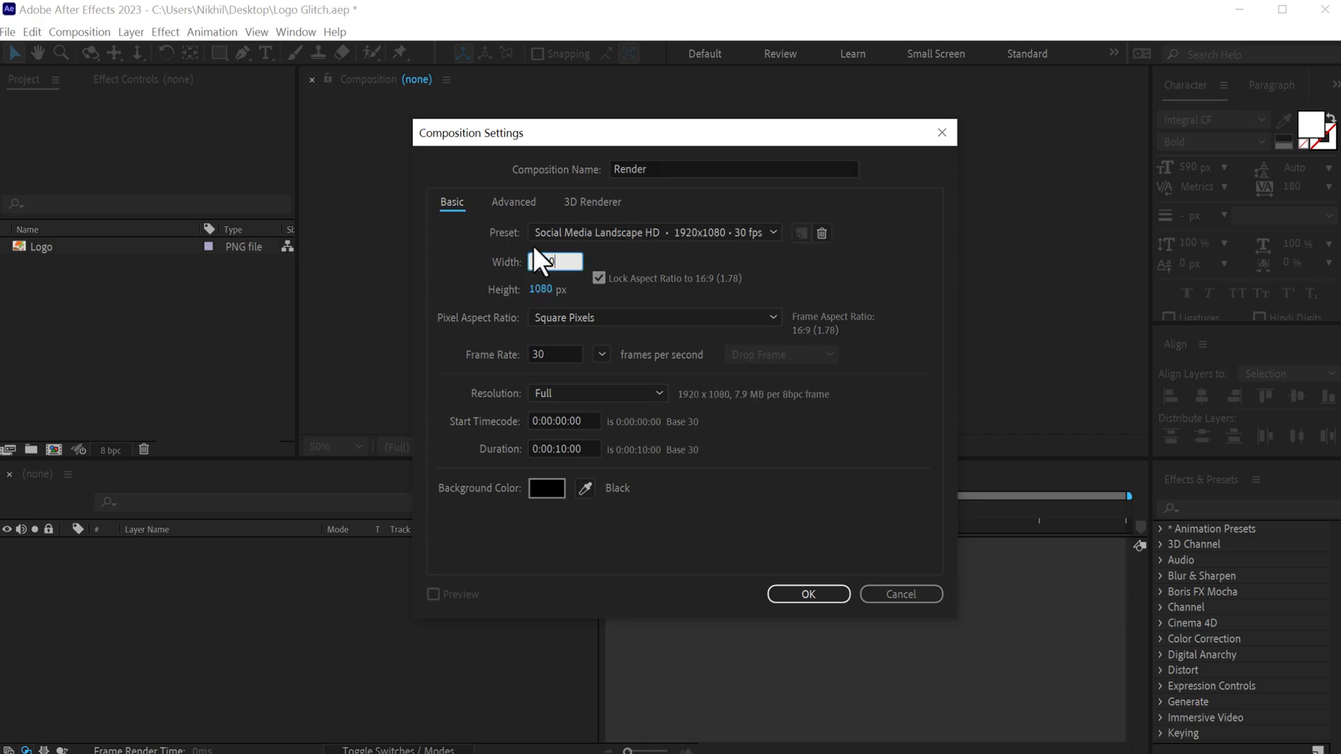
left_click(821, 285)
left_click(787, 598)
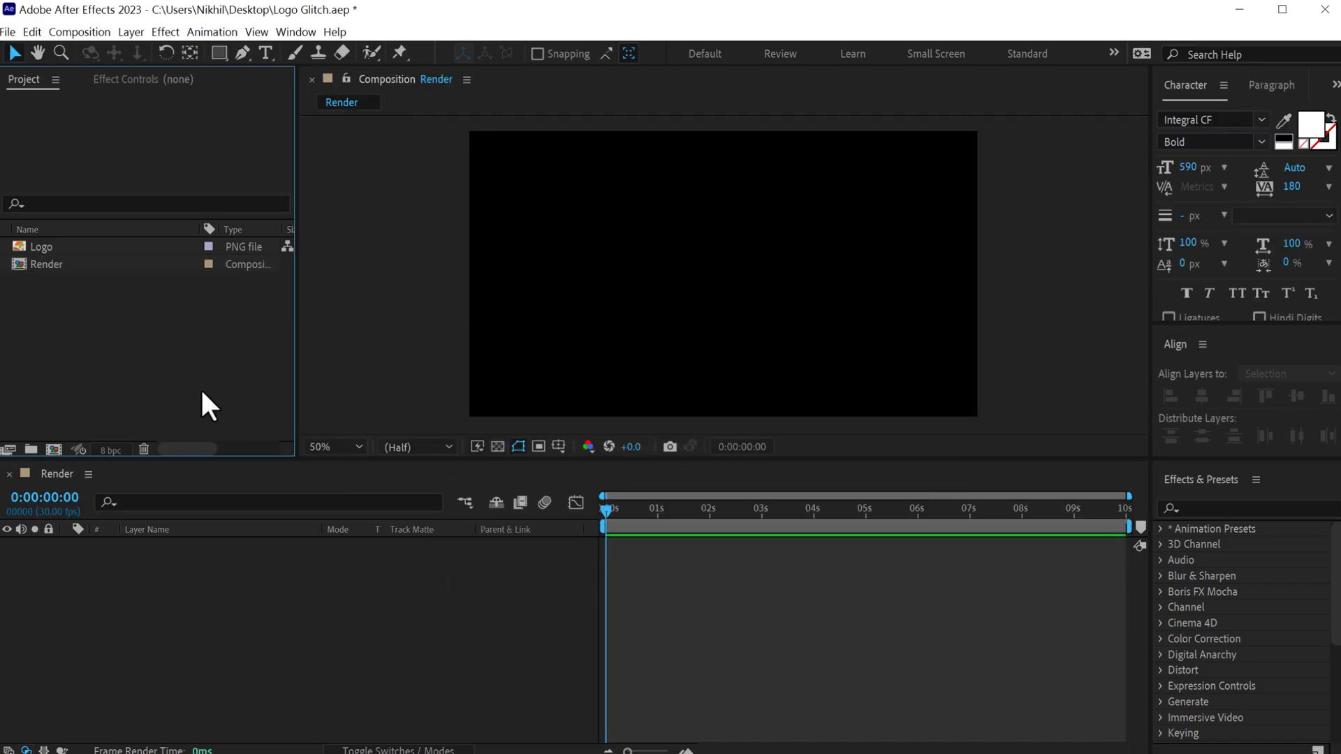
Create another 1920 x 1080 composition named Logo.
left_click(55, 450)
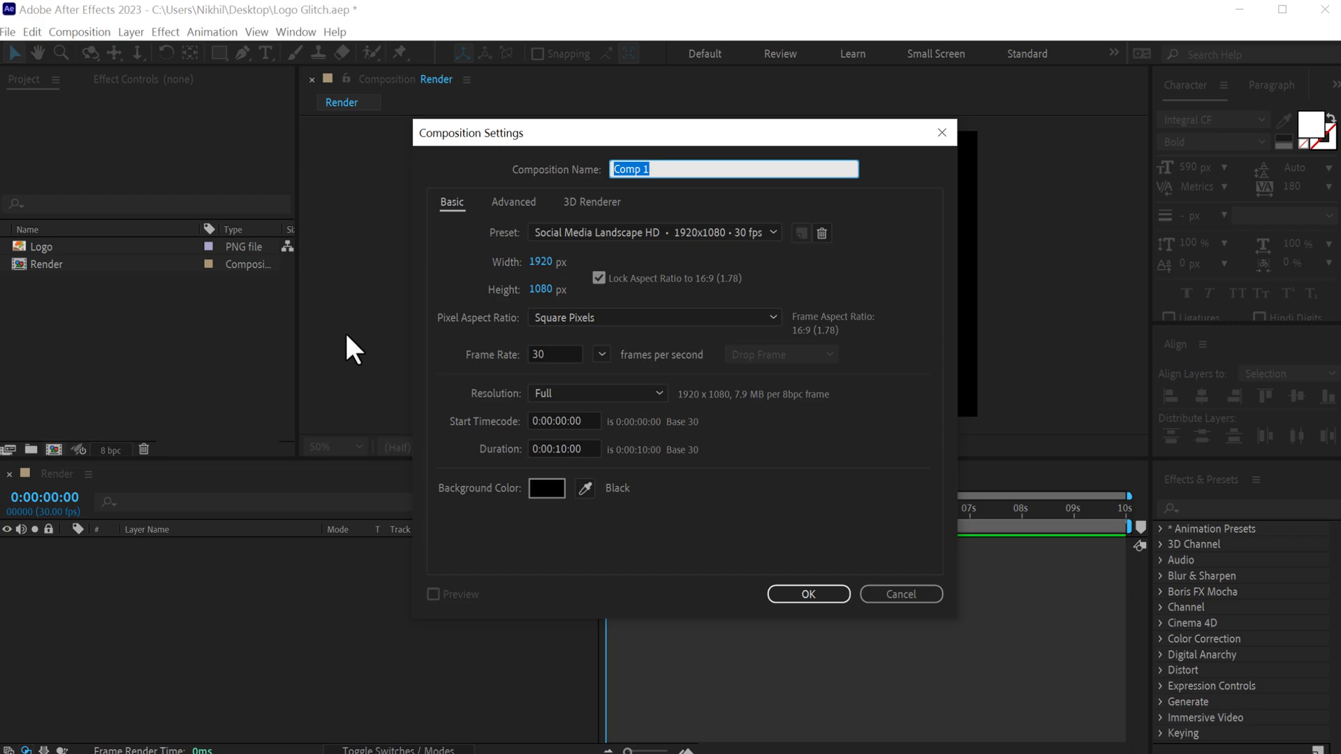
key("BackSpace")
type("Logo")
left_click(787, 598)
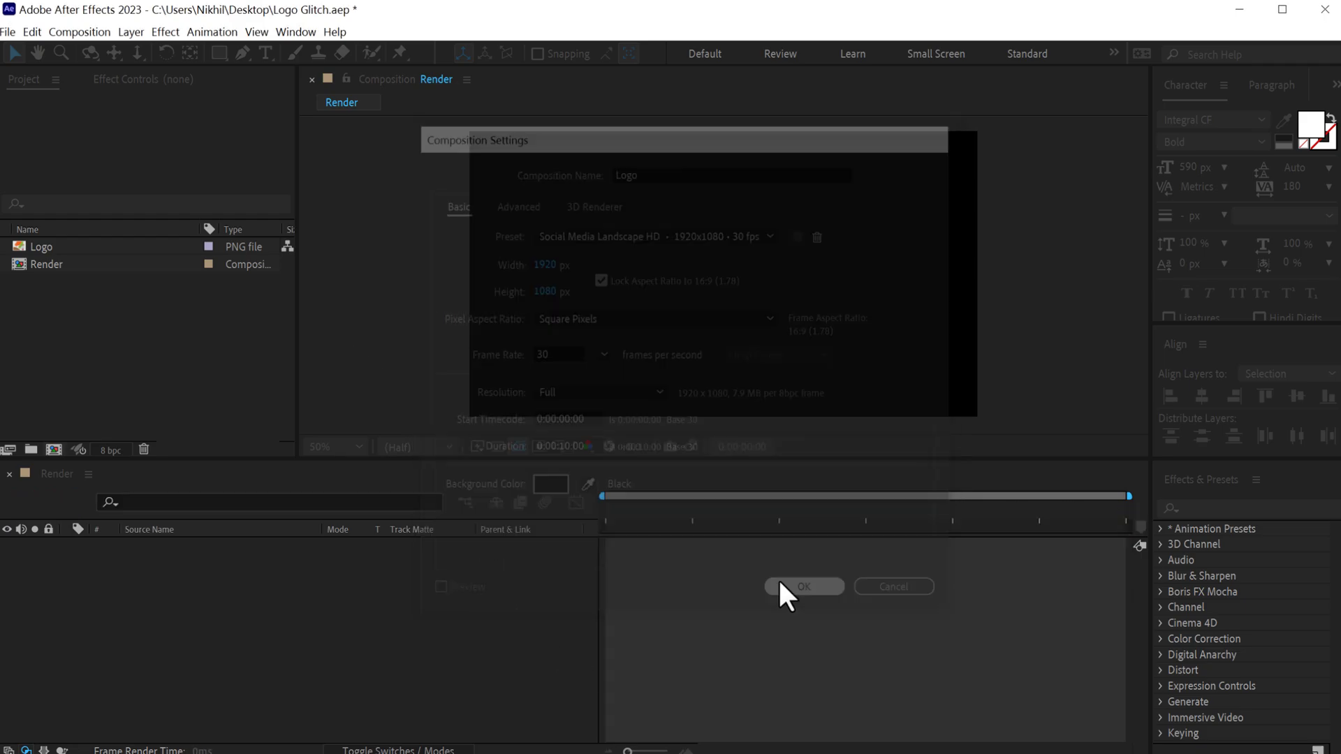
Add the Logo PNG to the Logo composition and scale it down to 55%.
left_click_drag(57, 248, 314, 576)
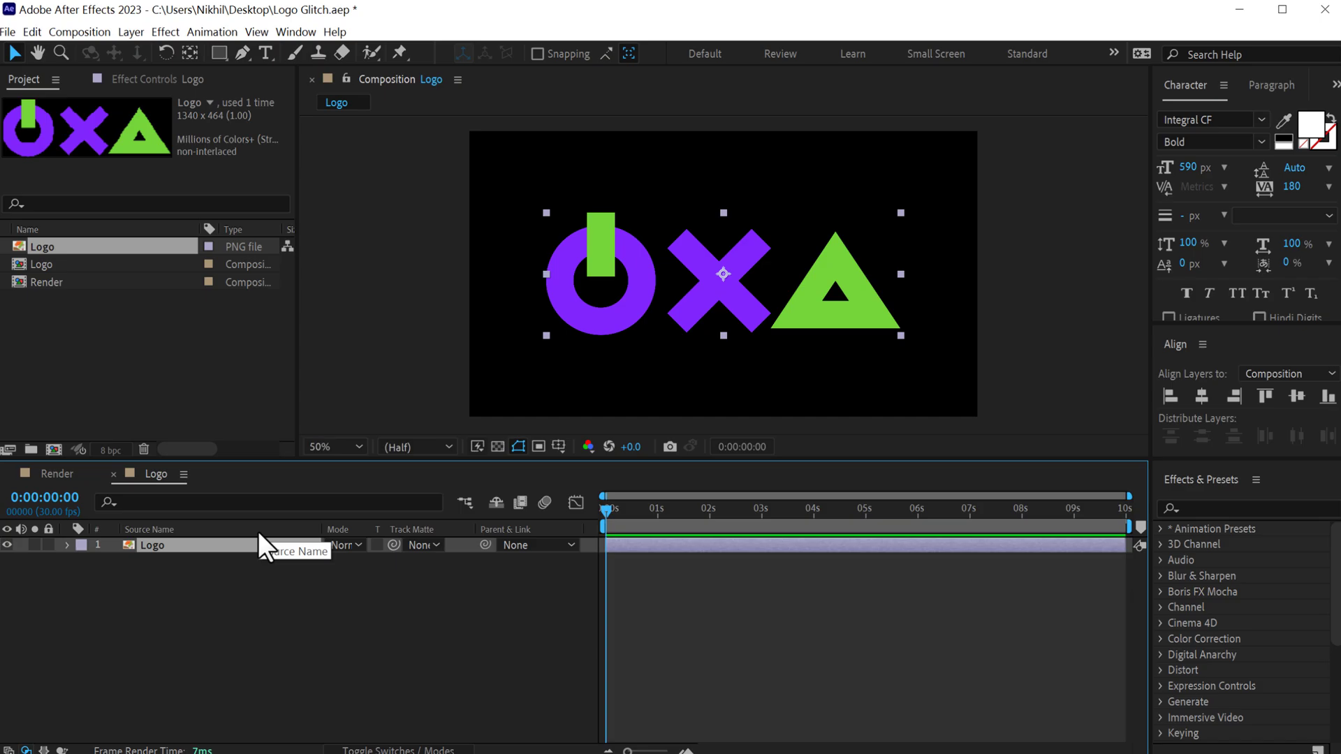
key("s")
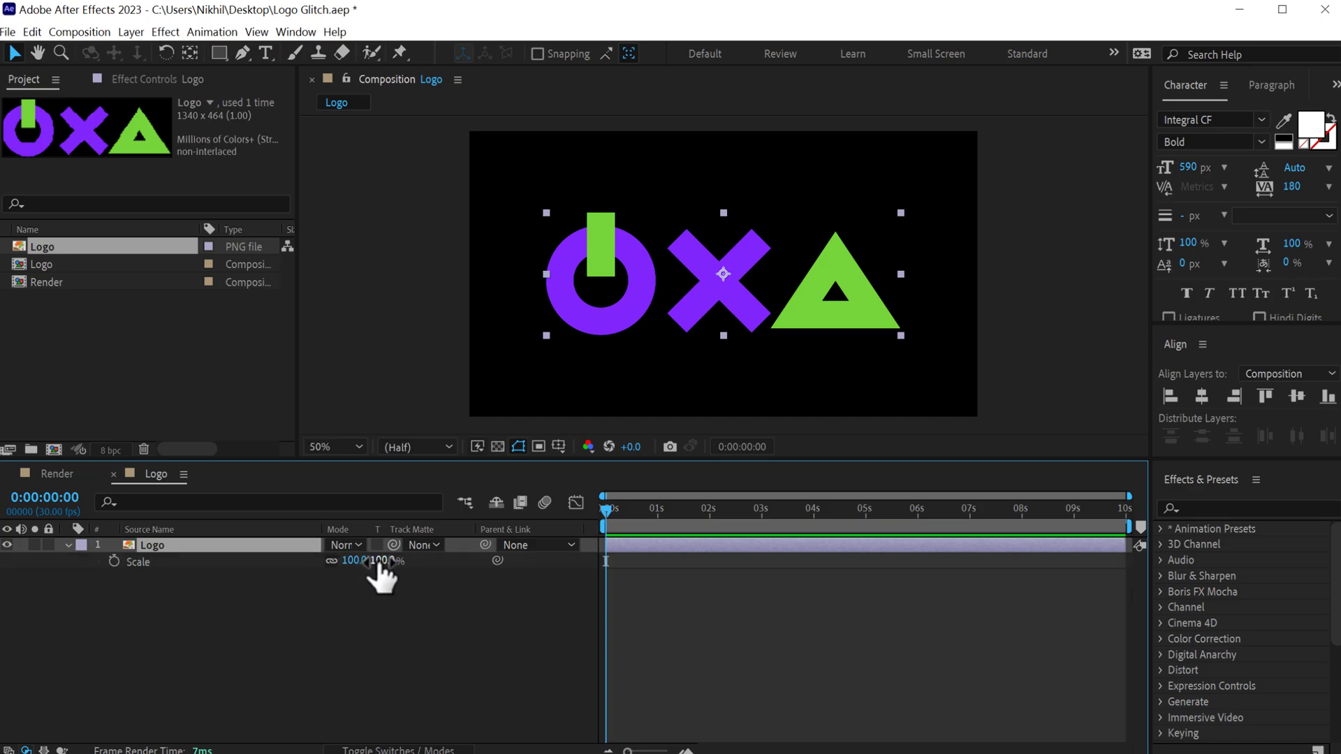
left_click_drag(356, 561, 328, 562)
left_click(338, 601)
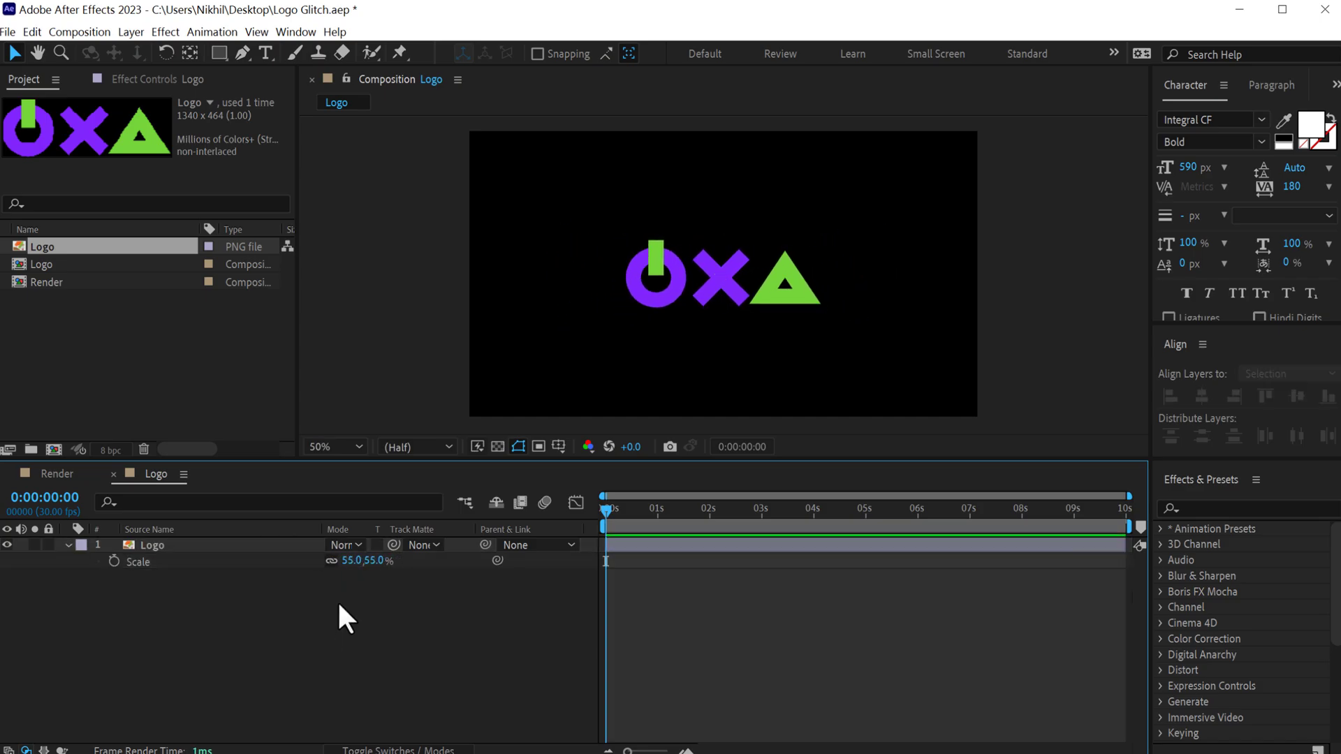
Create a 1920 x 1080 composition named Logo Animation_01.
left_click(81, 307)
left_click(54, 449)
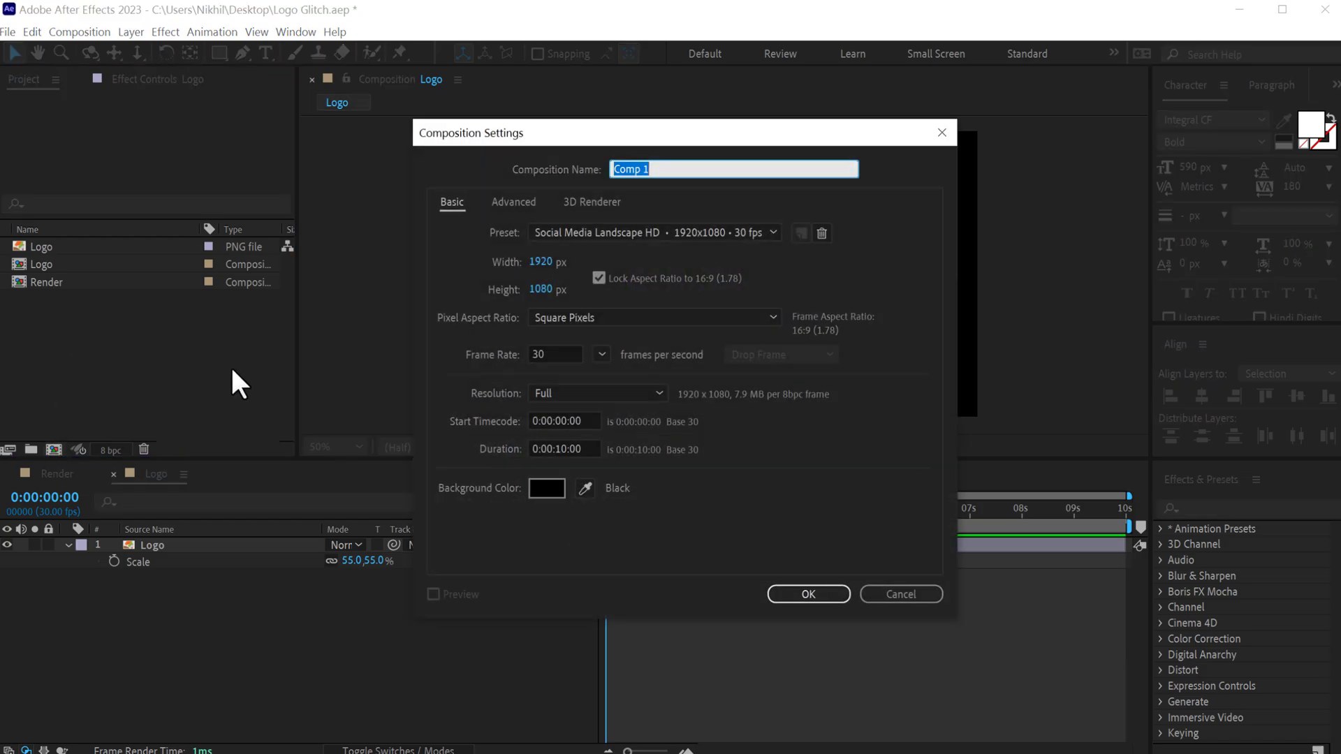
key("BackSpace")
type("Logo Animation_0")
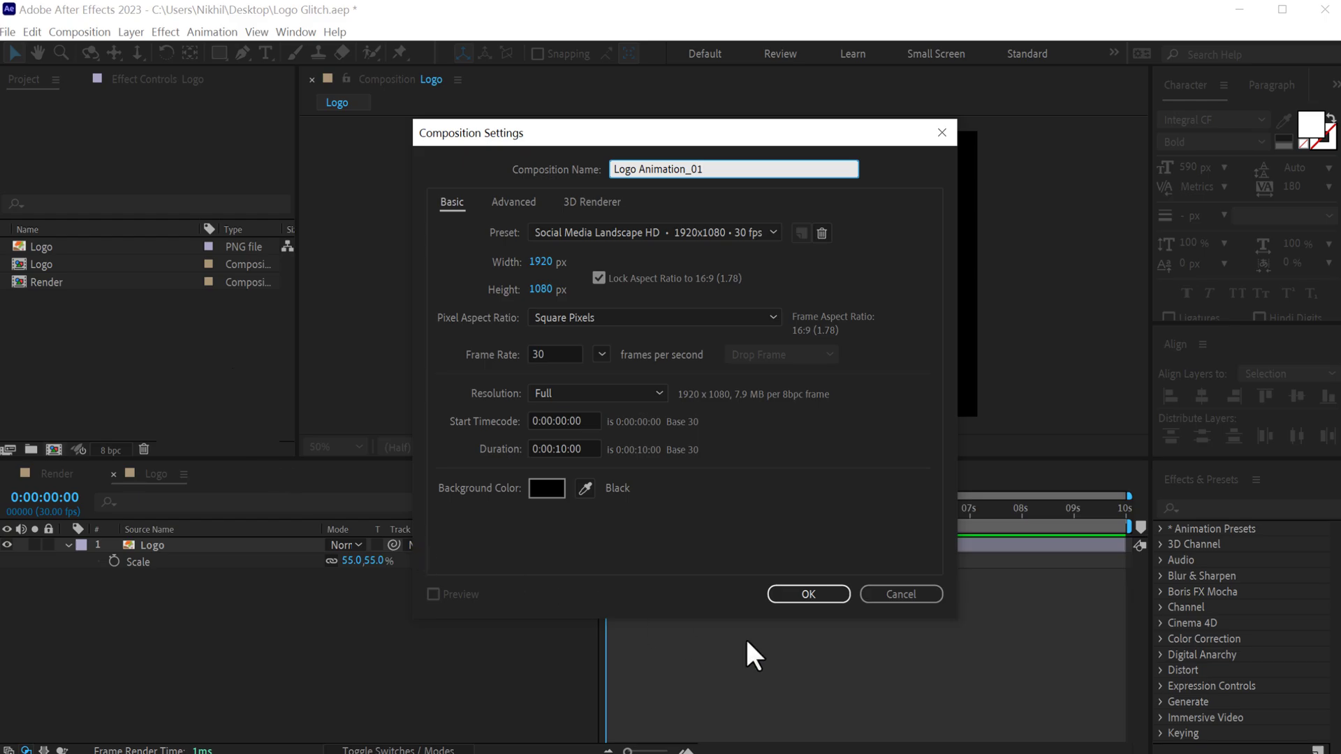
left_click(829, 593)
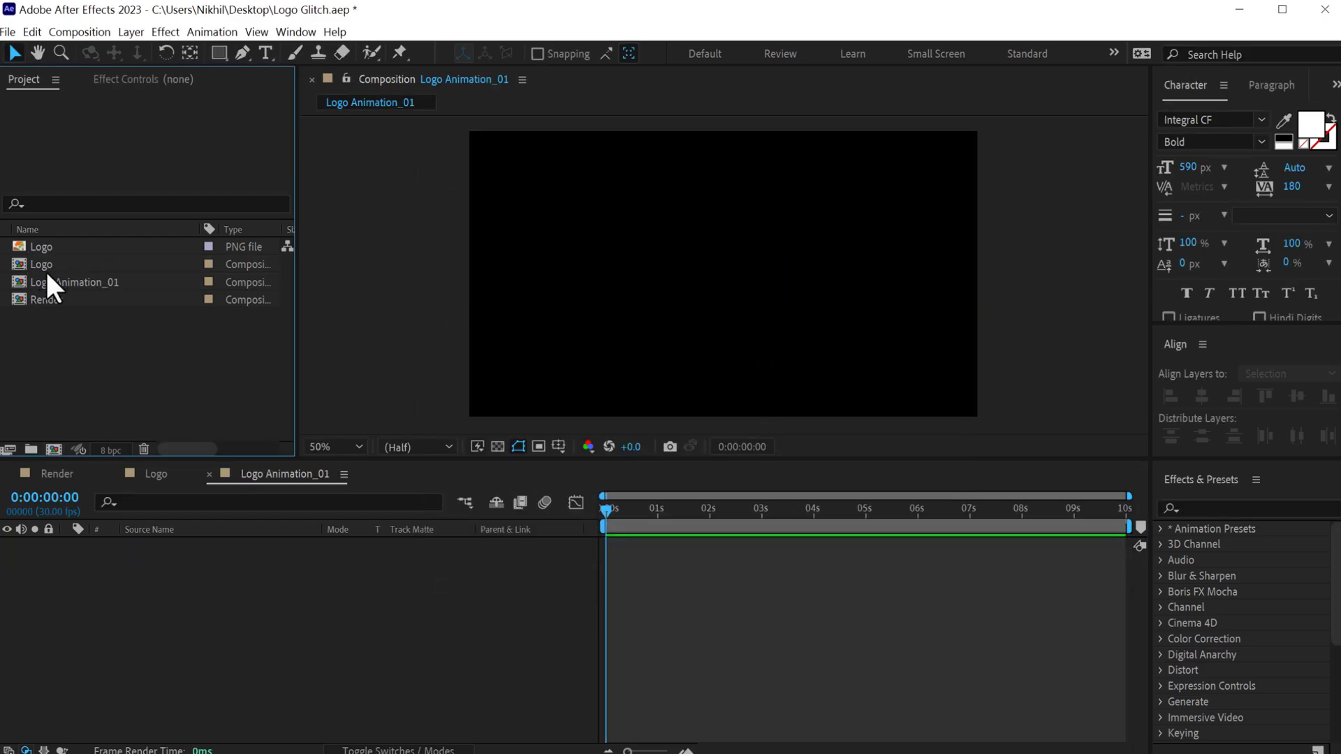
Add the Logo composition to Logo Animation_01 and animate its Position from 714,540 at 0:00:00:10 to 960,540 at 0:00:01:10.
left_click_drag(45, 267, 156, 605)
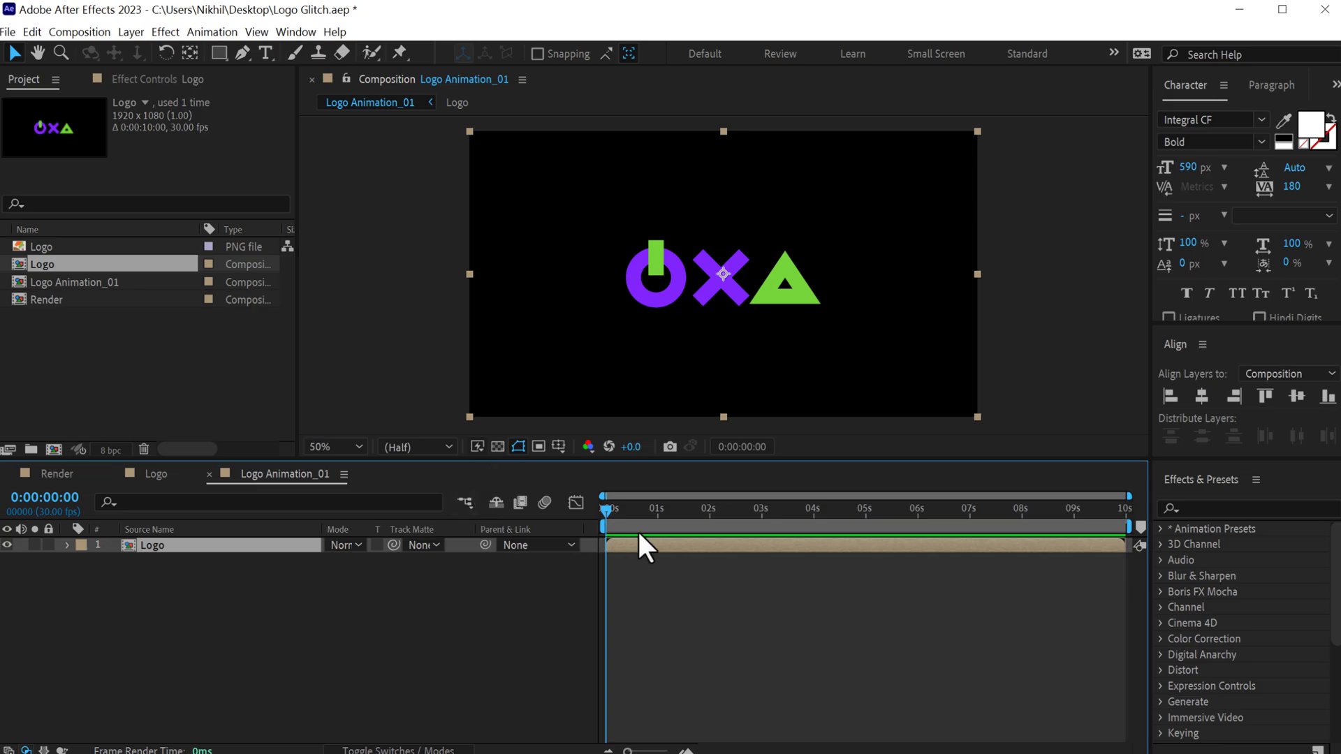
key("p")
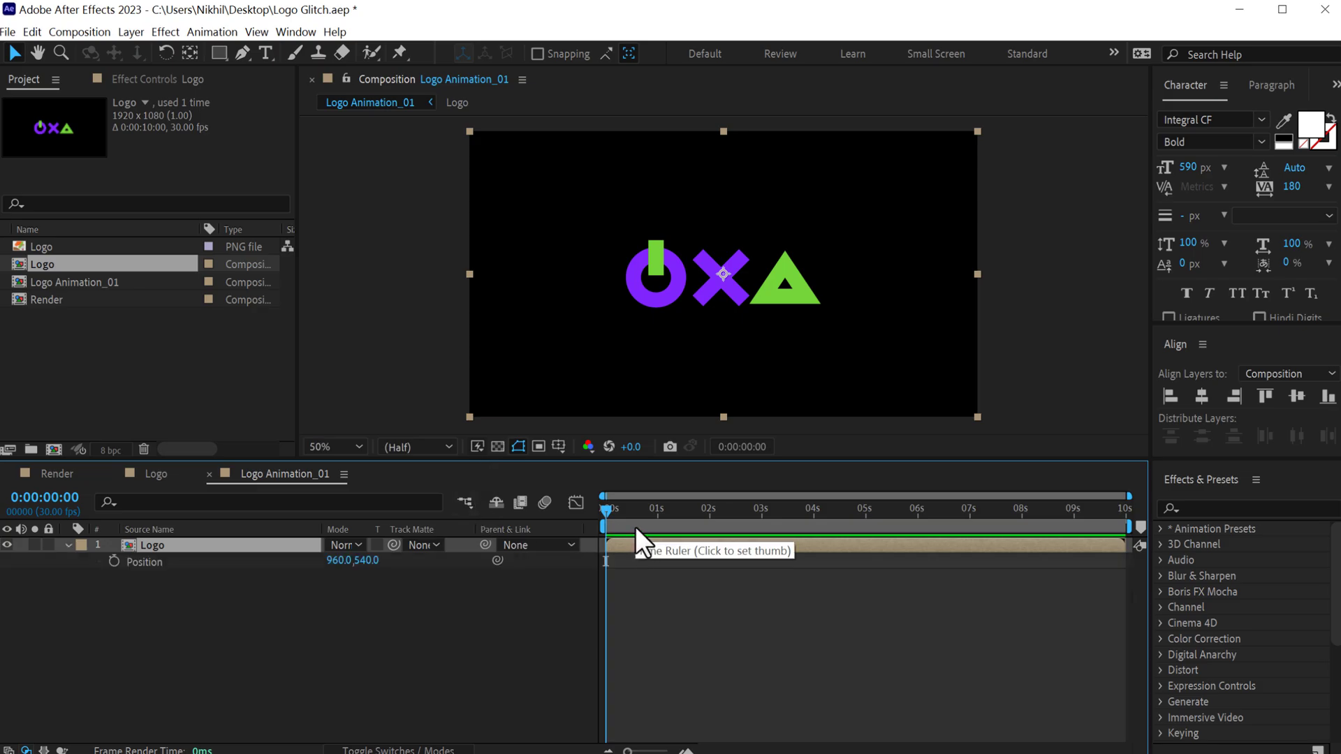
scroll(635, 526, "up", 5)
left_click_drag(731, 752, 708, 753)
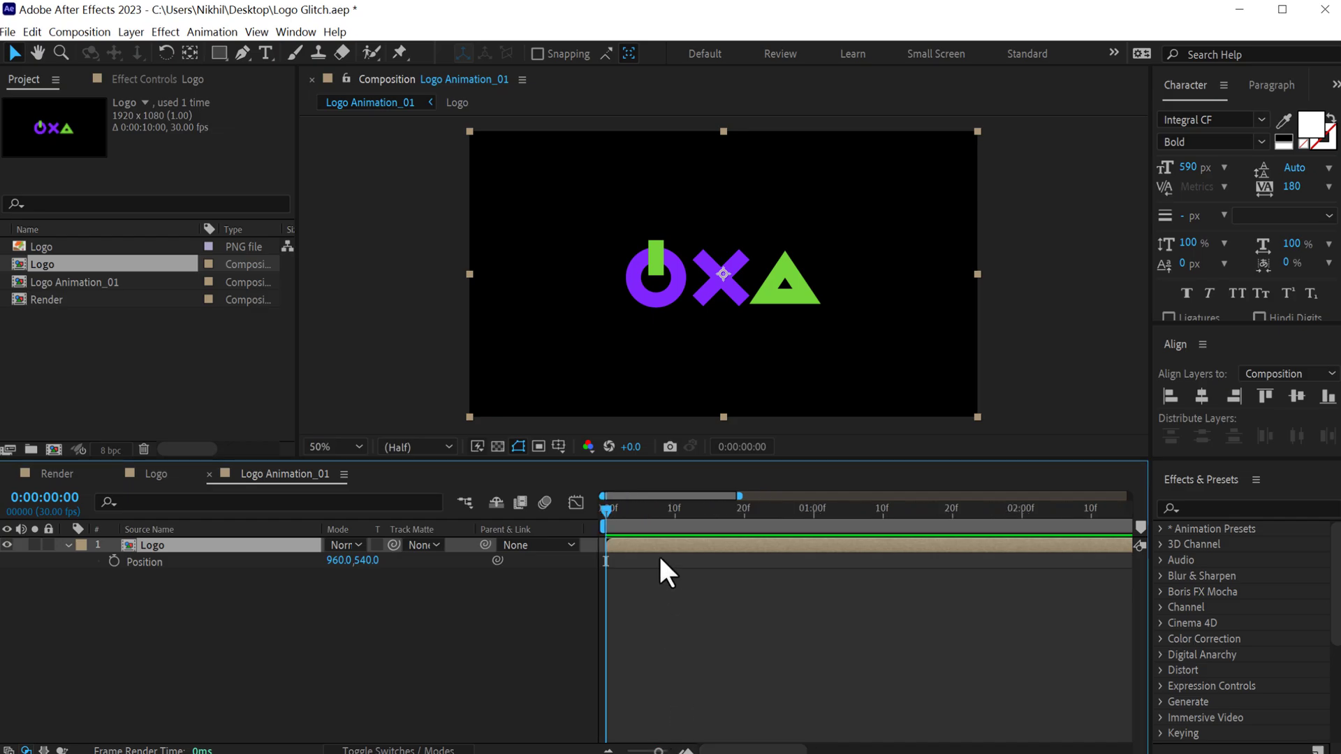
left_click_drag(661, 517, 674, 517)
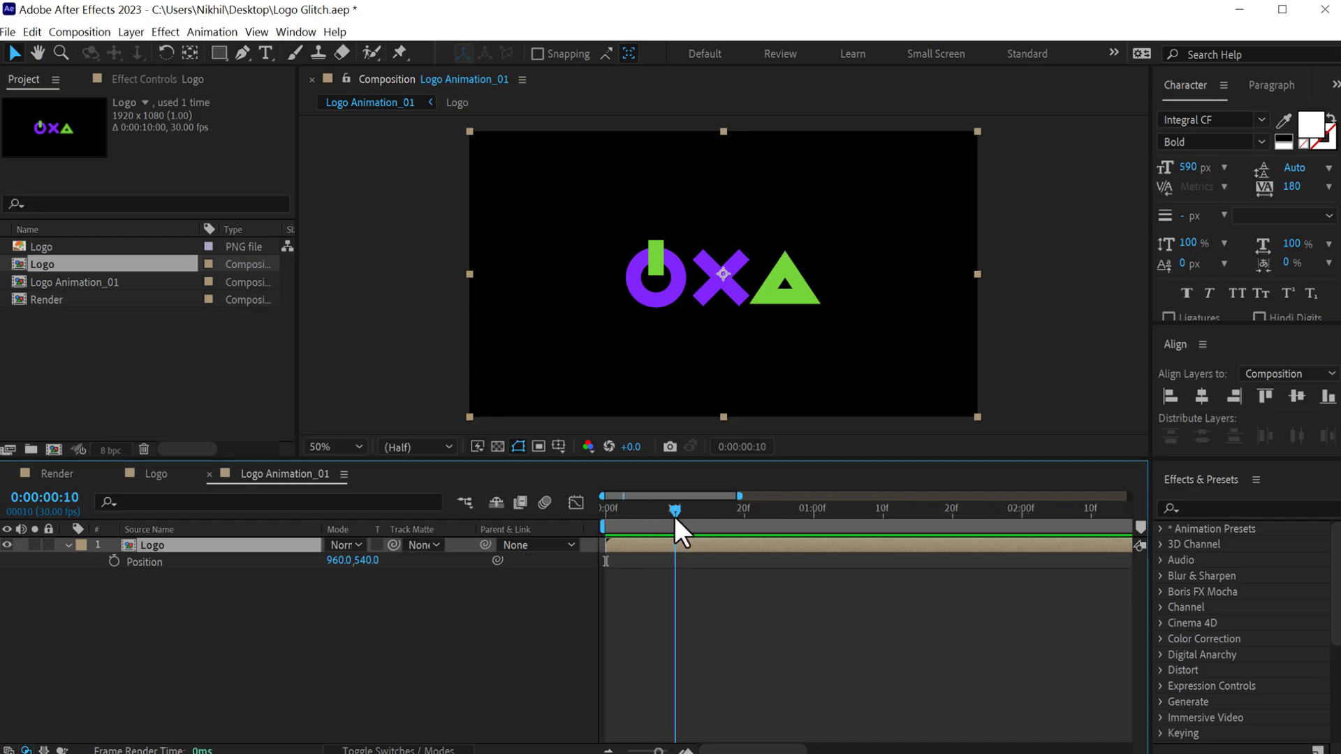
left_click(113, 561)
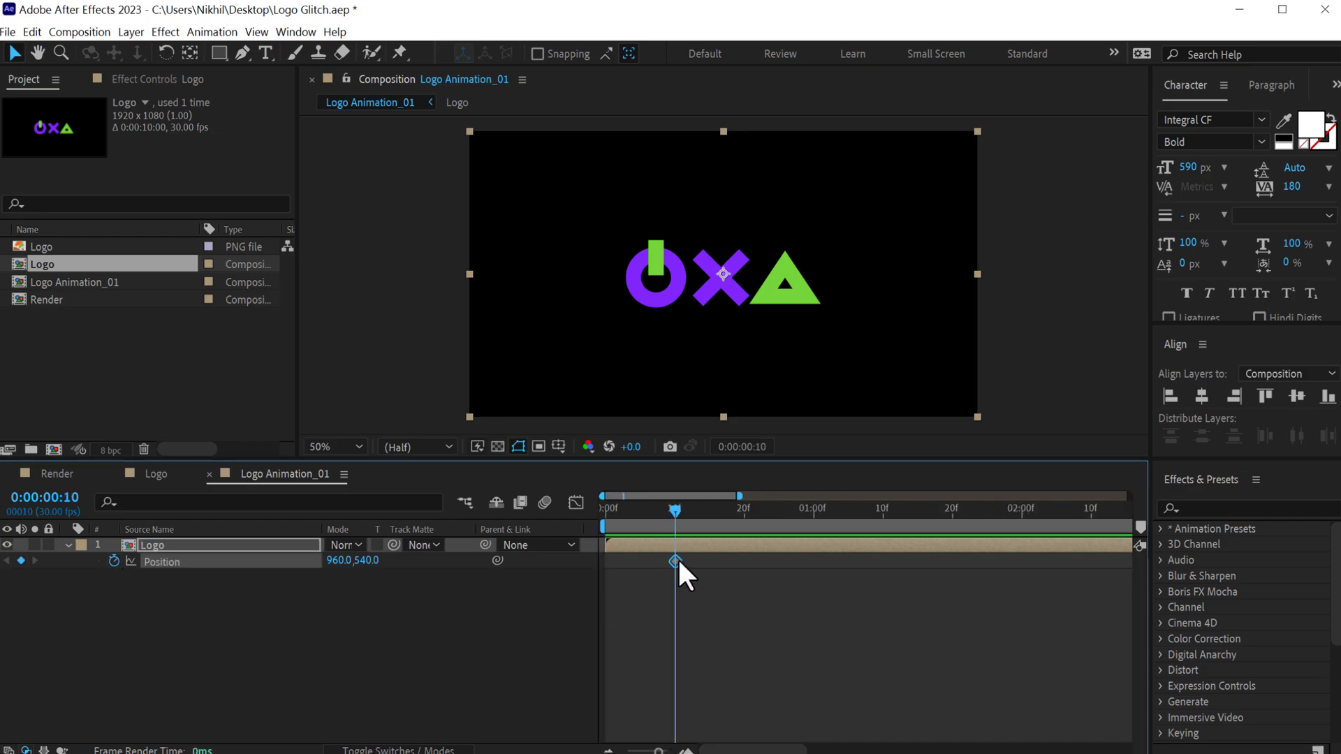
left_click_drag(676, 560, 882, 564)
left_click_drag(743, 300, 679, 300)
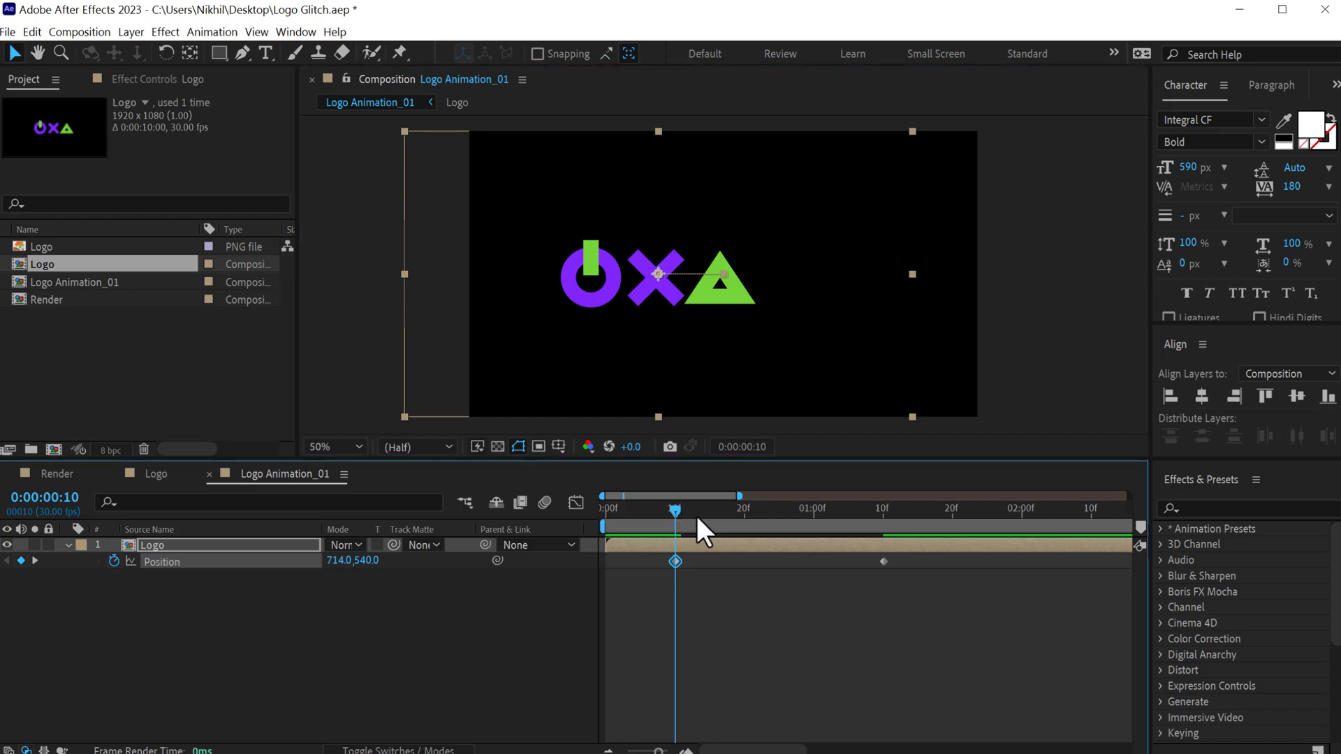
key("space")
left_click_drag(809, 522, 681, 517)
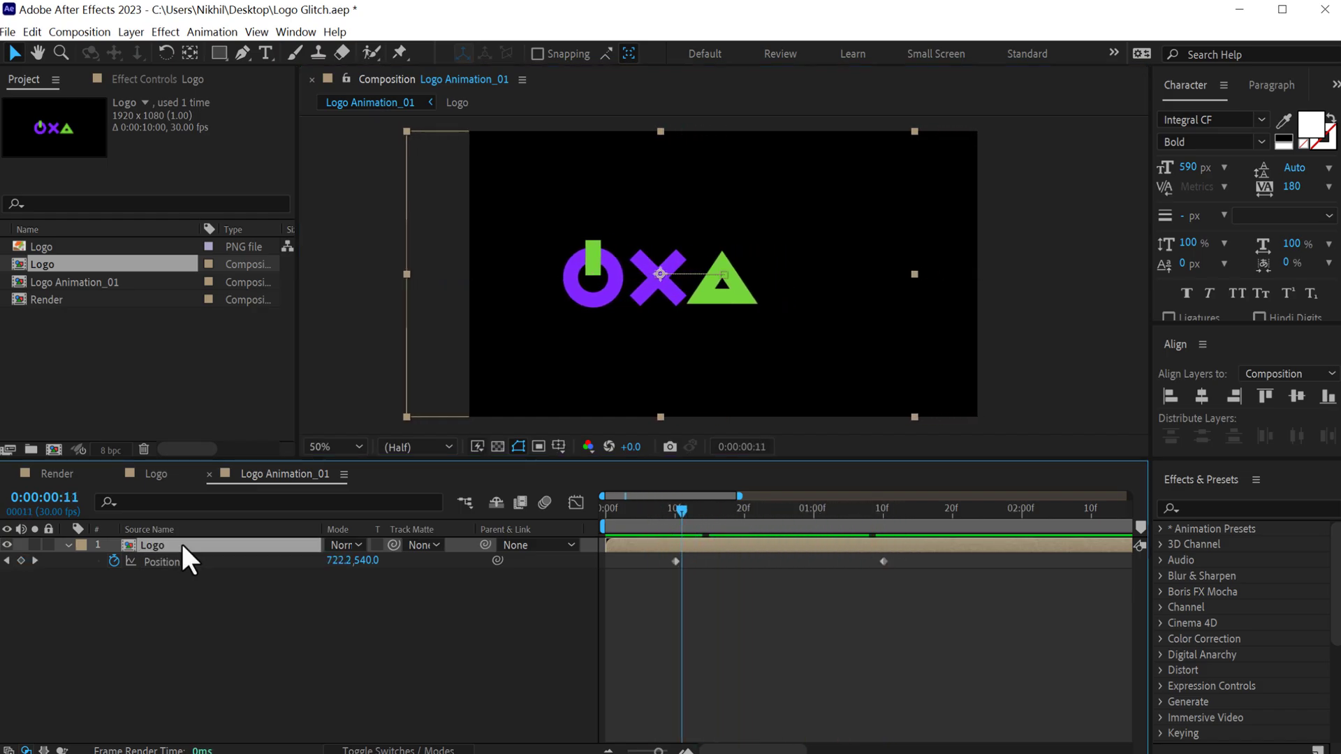
Animate the Logo layer's Opacity from 0% at 0:00:00:10 to 100% at 0:00:01:10.
key("t")
left_click(115, 561)
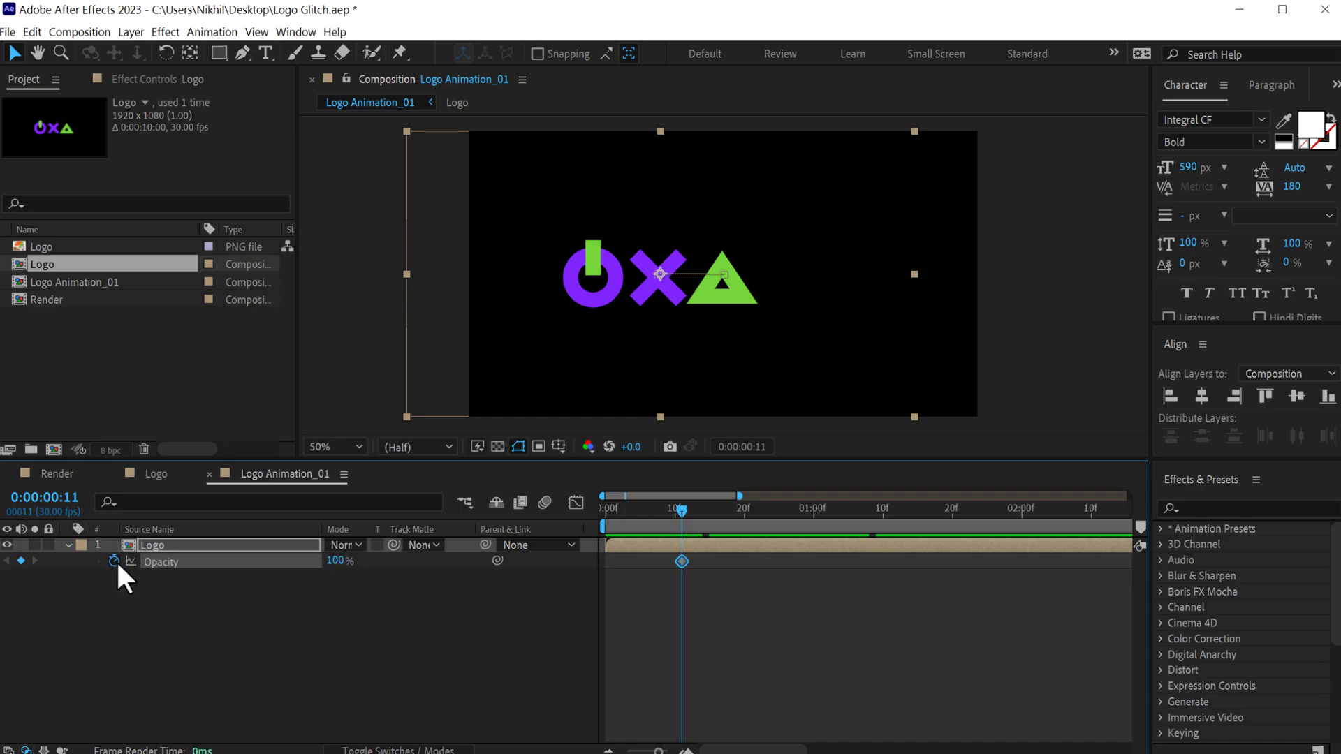
key("shift+p")
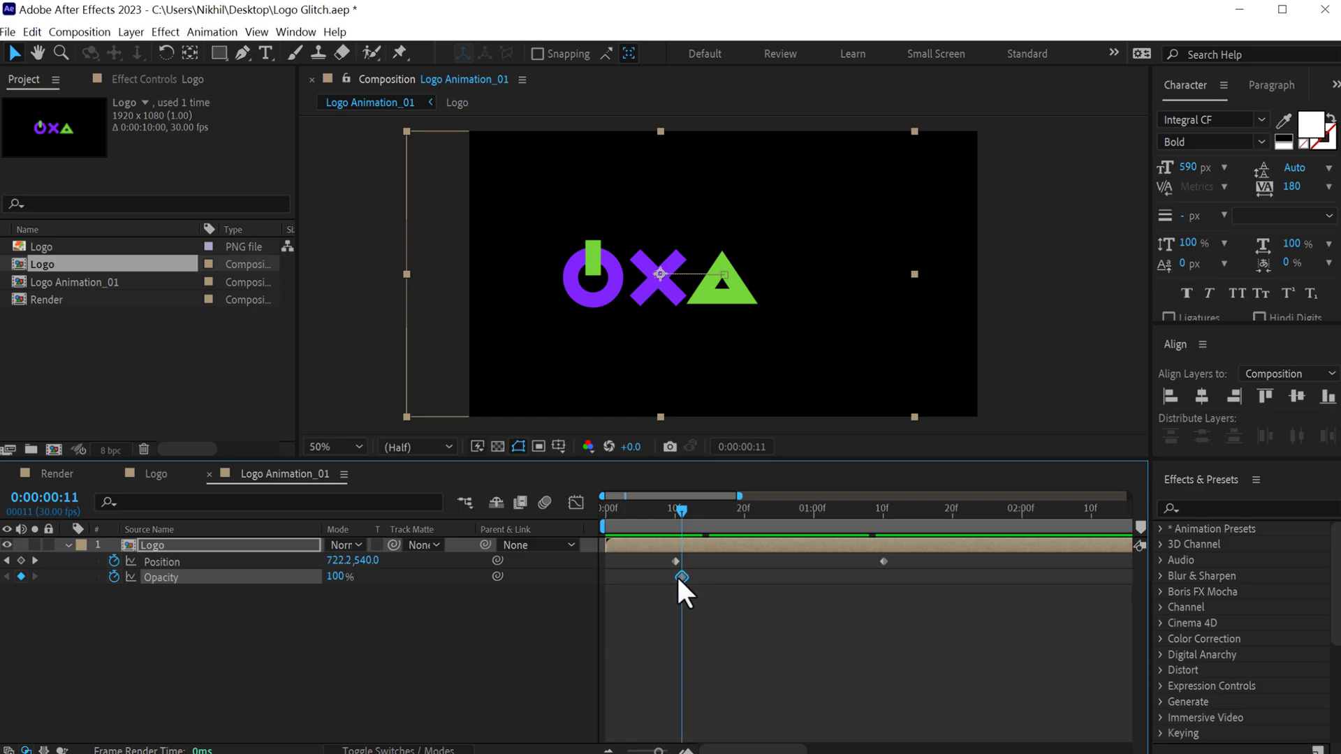
left_click_drag(681, 577, 881, 592)
left_click(675, 510)
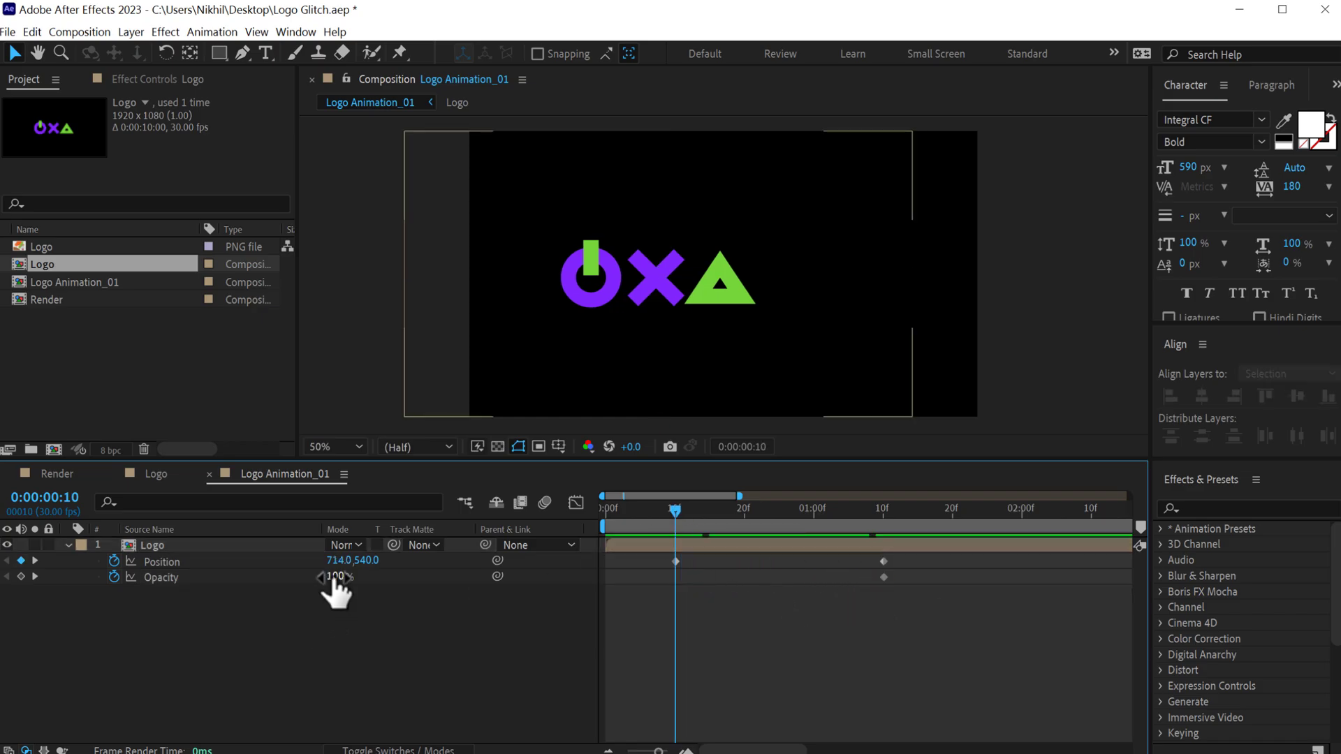
left_click_drag(334, 577, 129, 577)
Apply Easy Ease to all Position and Opacity keyframes of the Logo layer.
left_click_drag(675, 510, 664, 585)
right_click(676, 577)
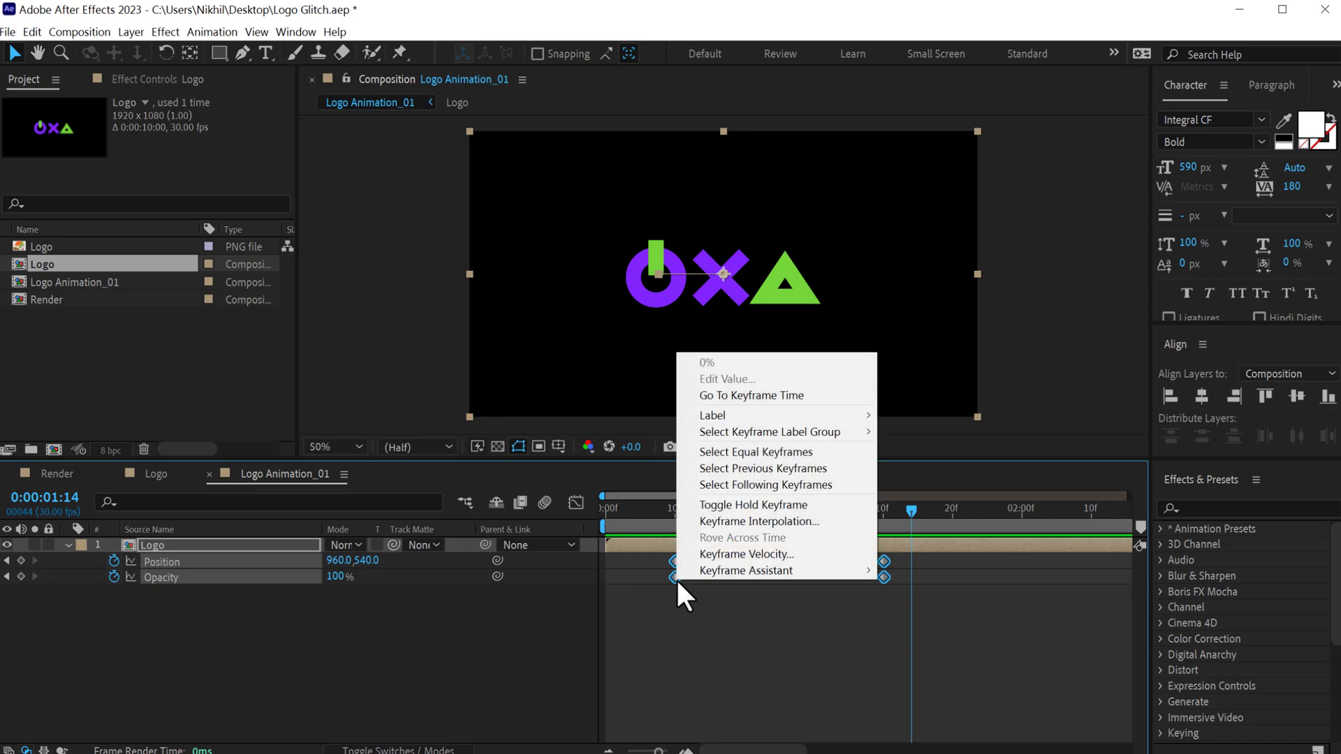
mouse_move(793, 571)
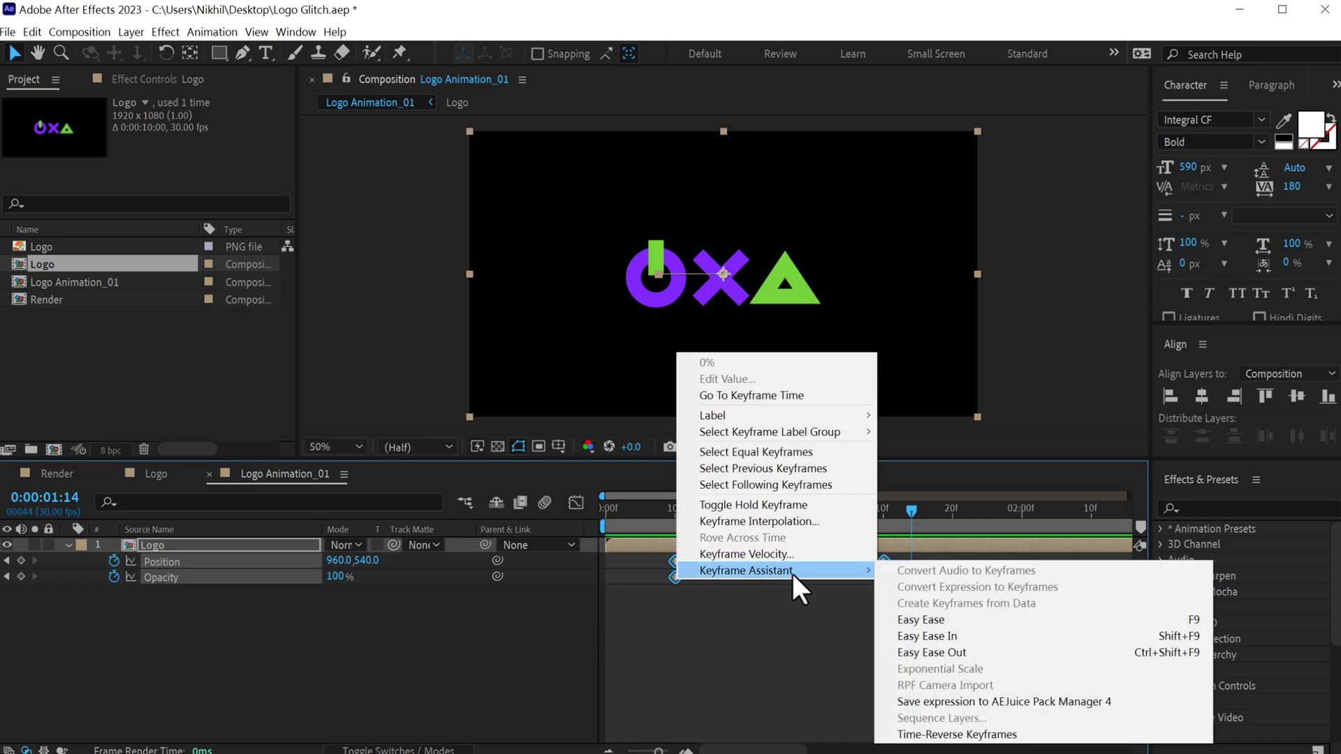
left_click(937, 618)
Reshape the Position and Opacity speed curves to peak early and ease out slowly, and preview the animation.
left_click(576, 503)
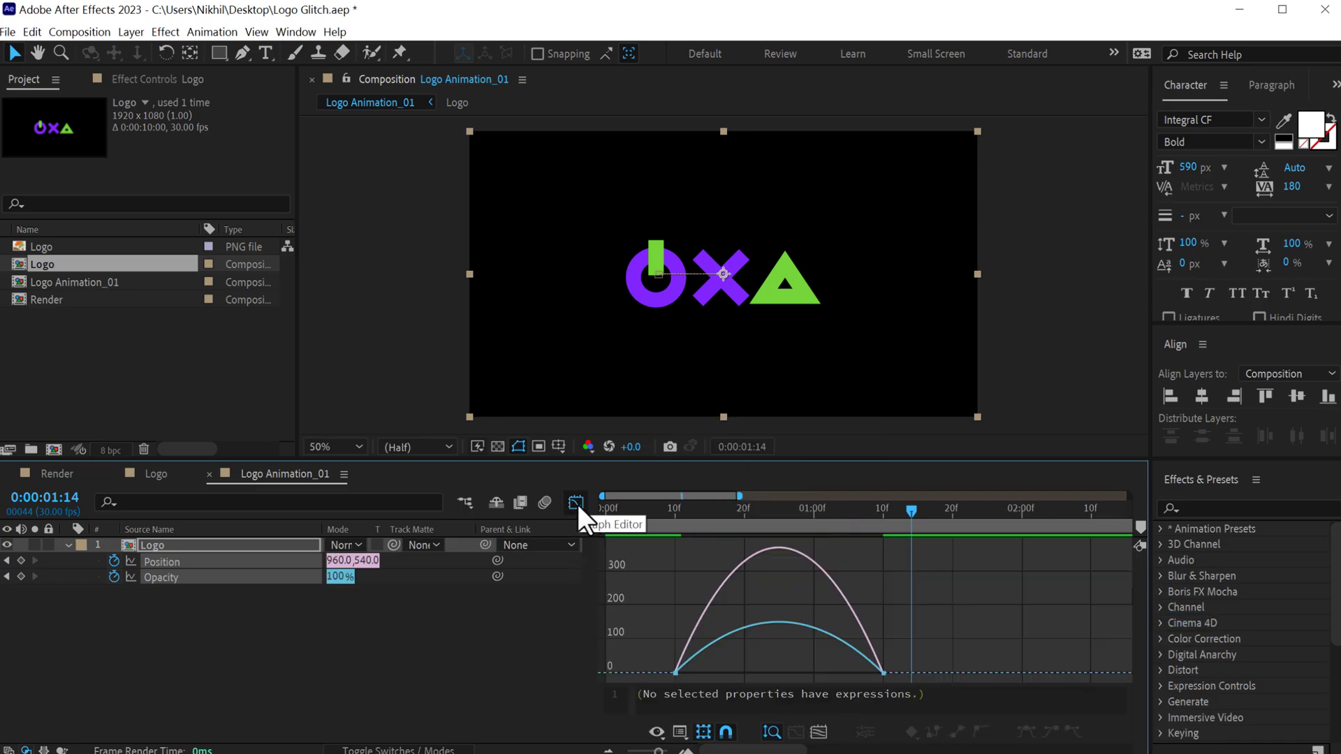
right_click(924, 595)
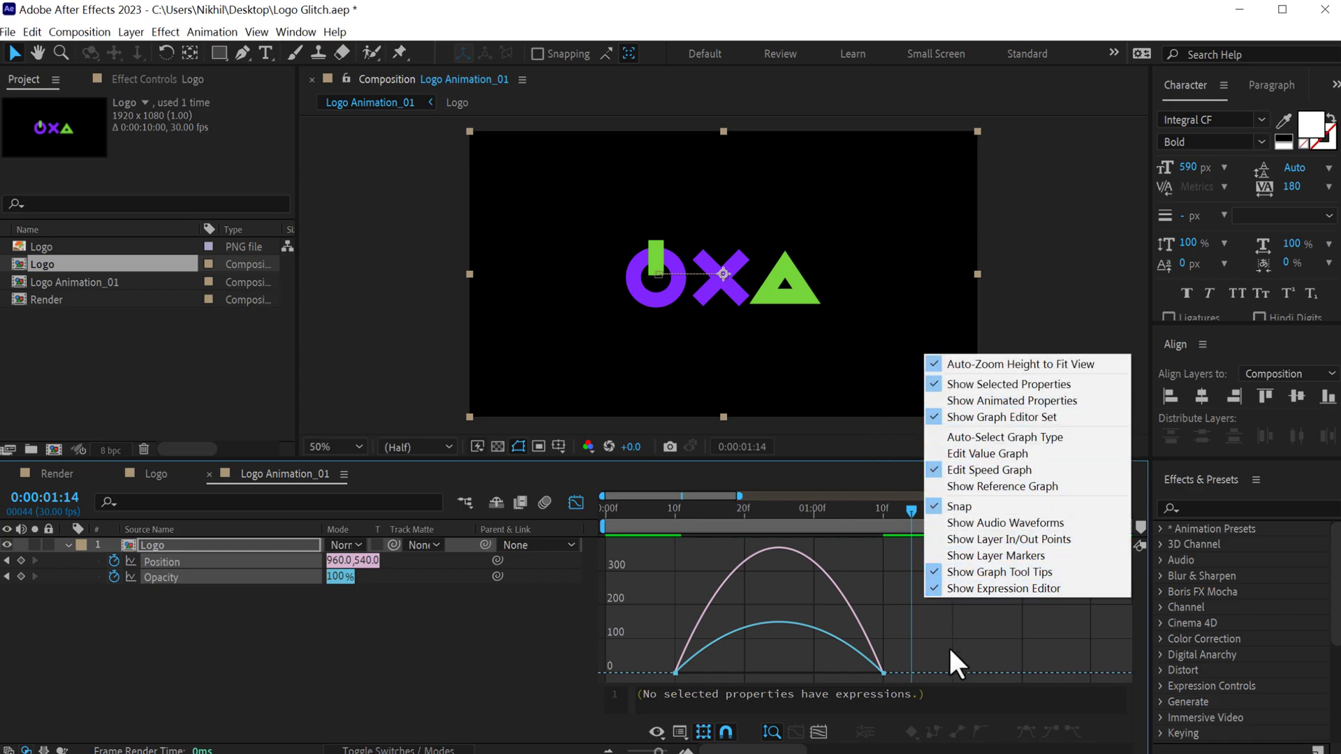
left_click_drag(956, 655, 740, 656)
left_click(658, 514)
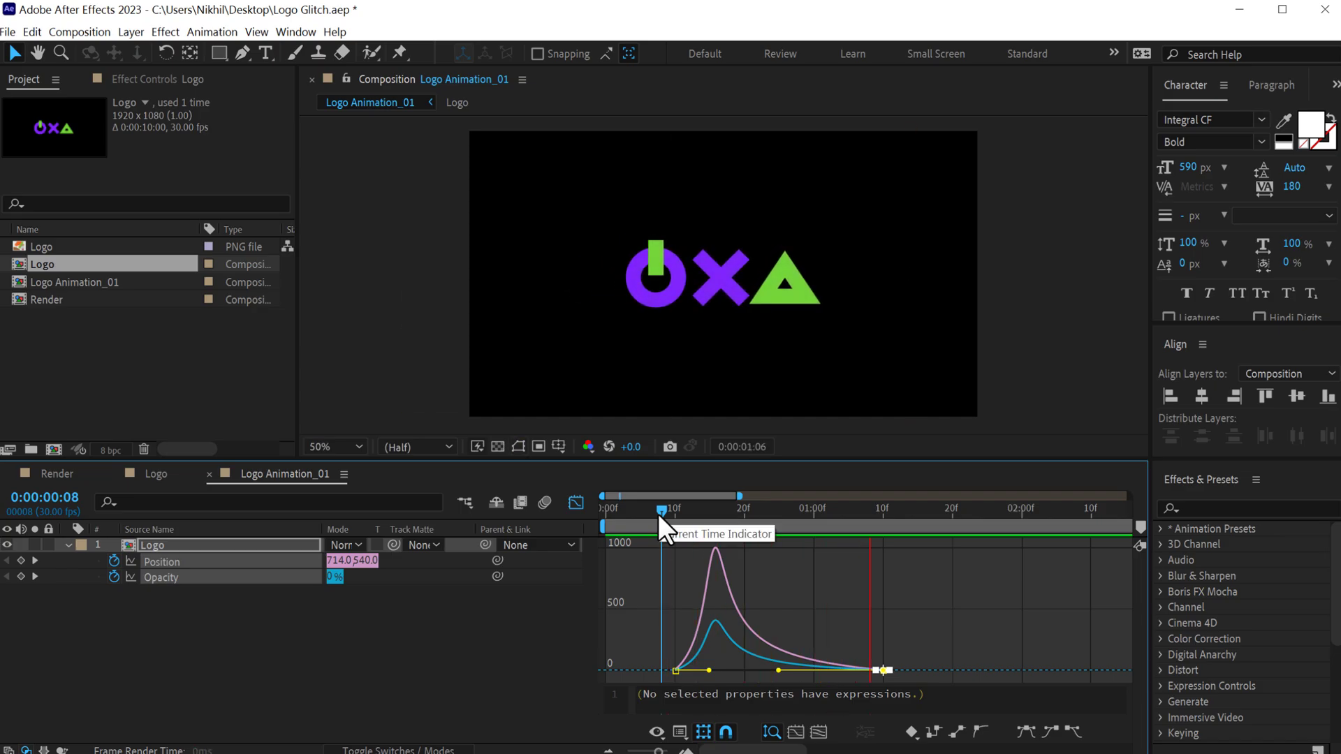
key("space")
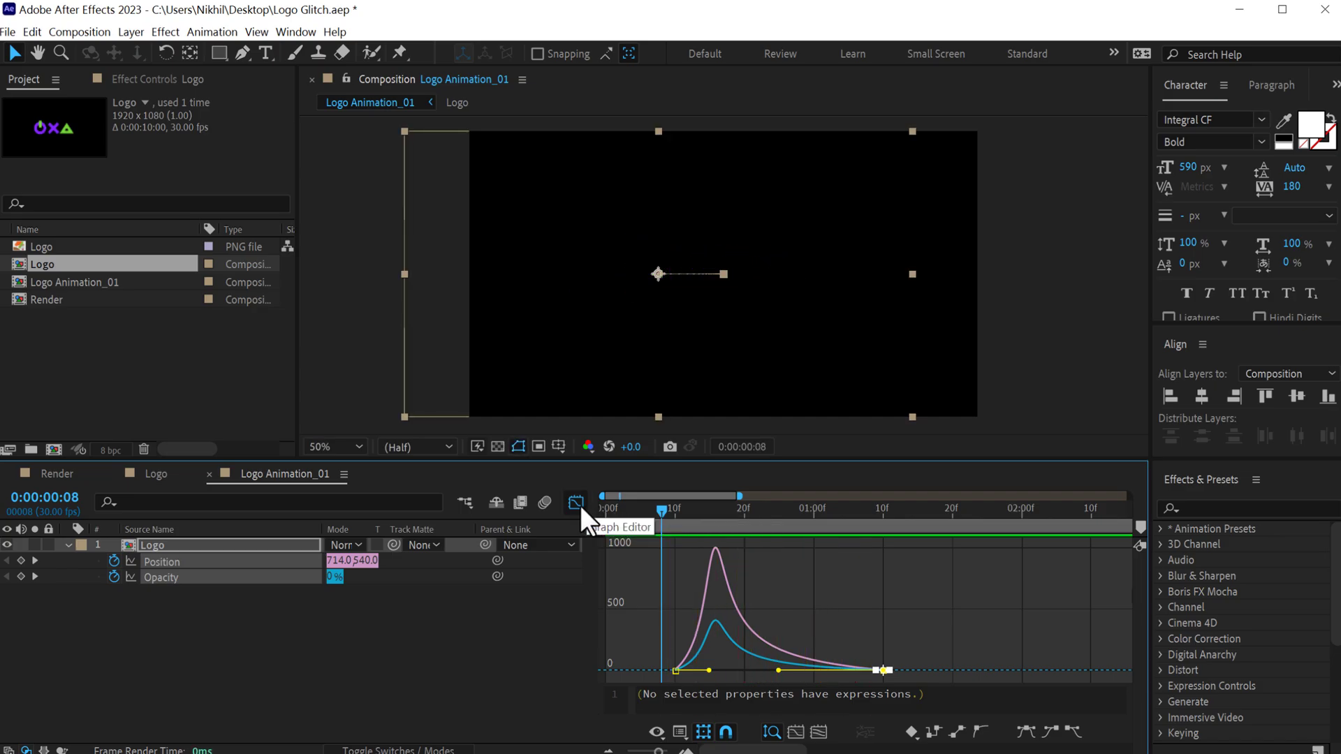
left_click(577, 504)
Duplicate the Logo Animation_01 composition and open the copy.
left_click(82, 281)
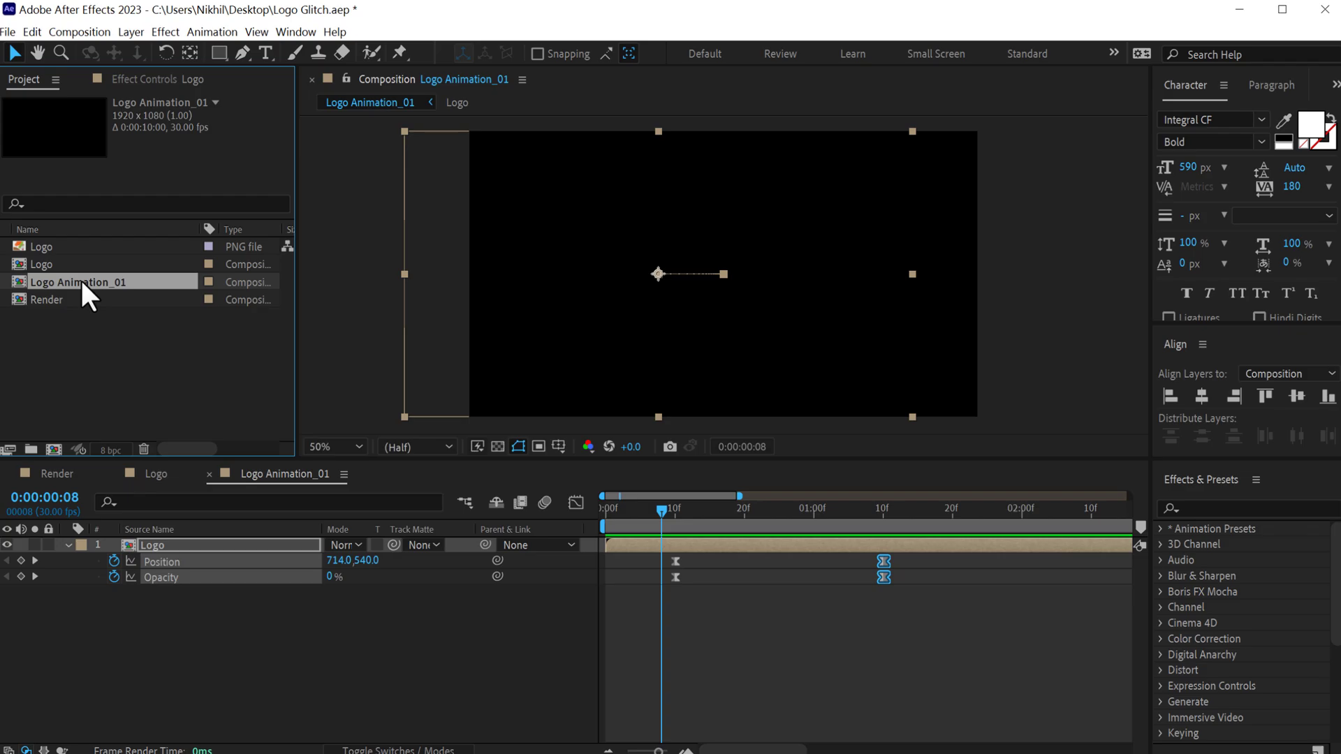
key("ctrl+d")
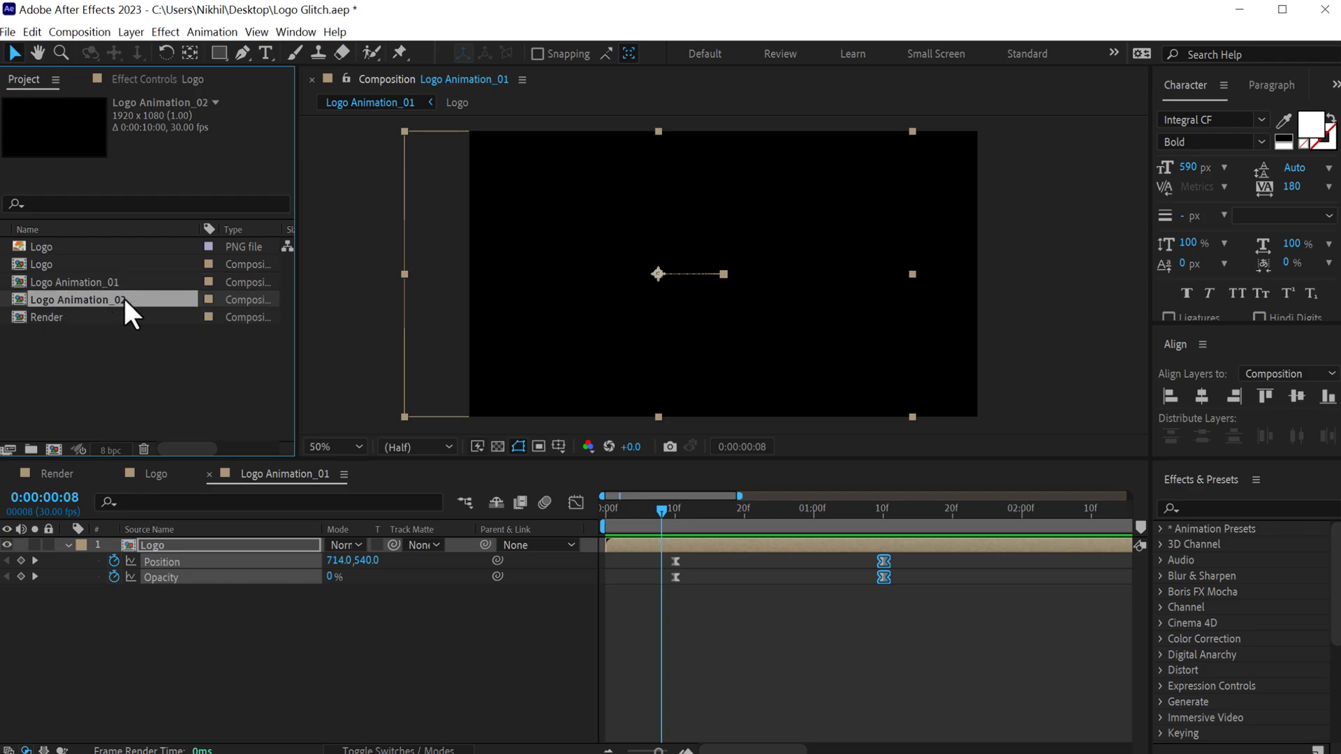
left_click(113, 357)
double_click(90, 293)
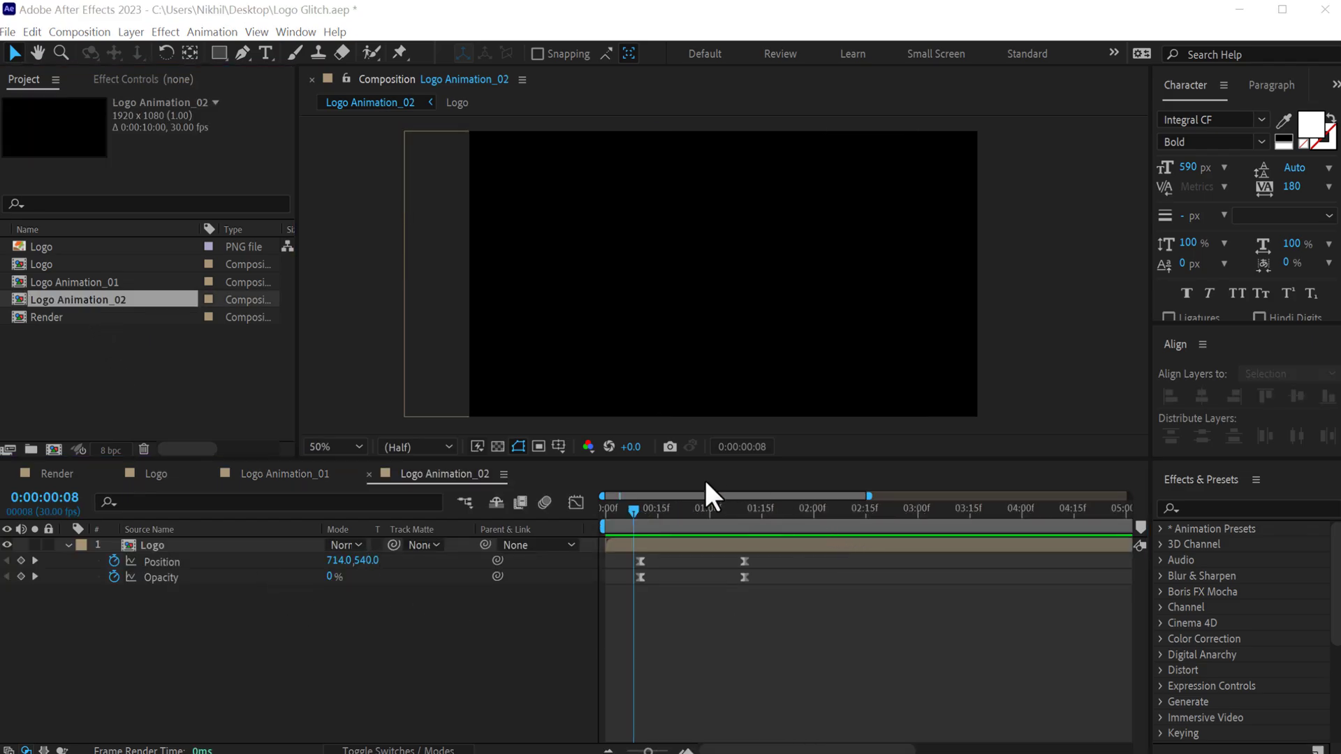
Animate the Logo layer's Scale from 0% at 0:00:00:10 to 100% at 0:00:01:10.
left_click(744, 518)
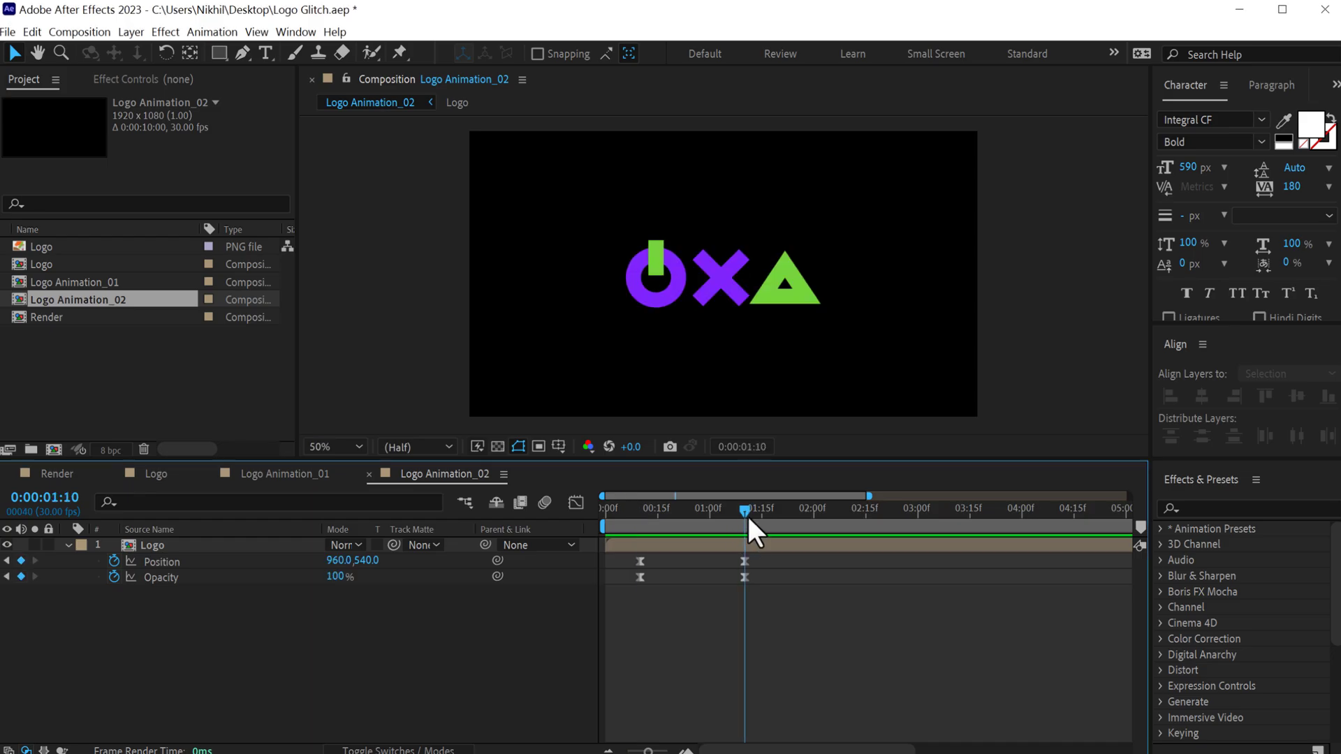
left_click(174, 547)
key("s")
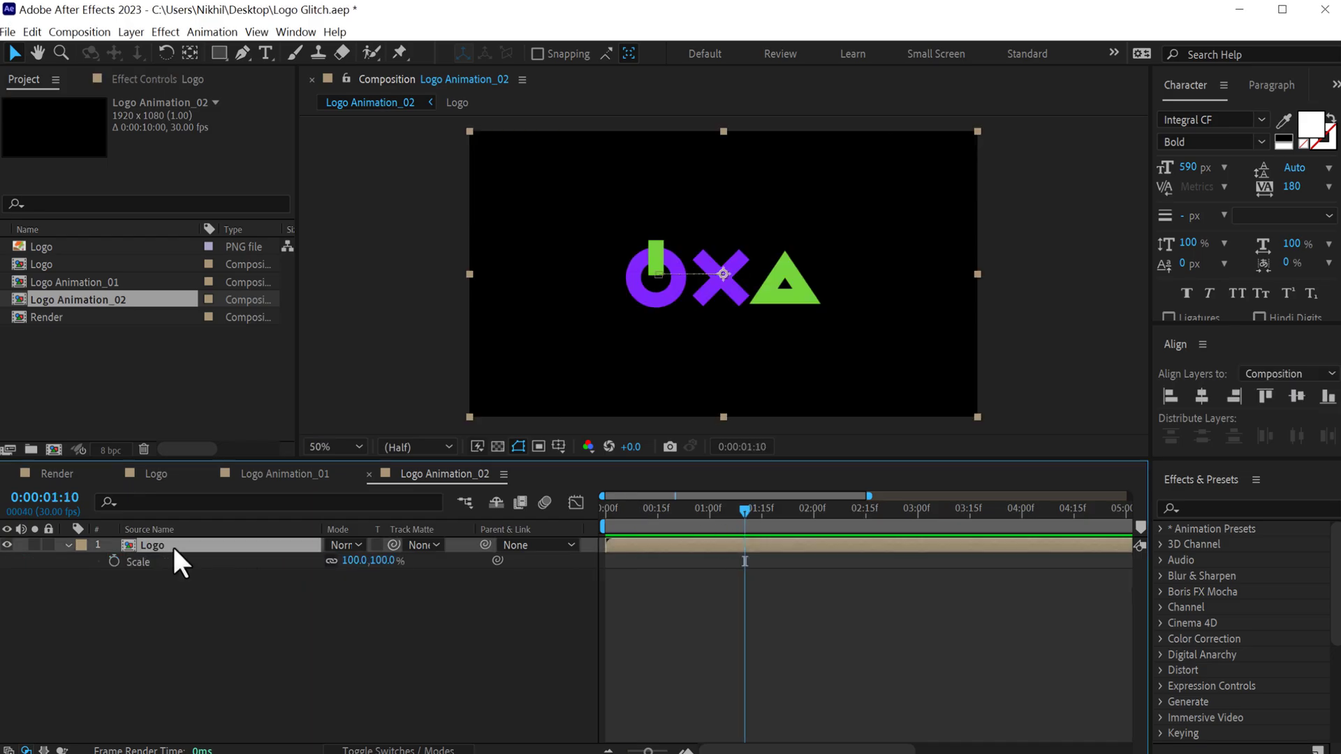
left_click(112, 561)
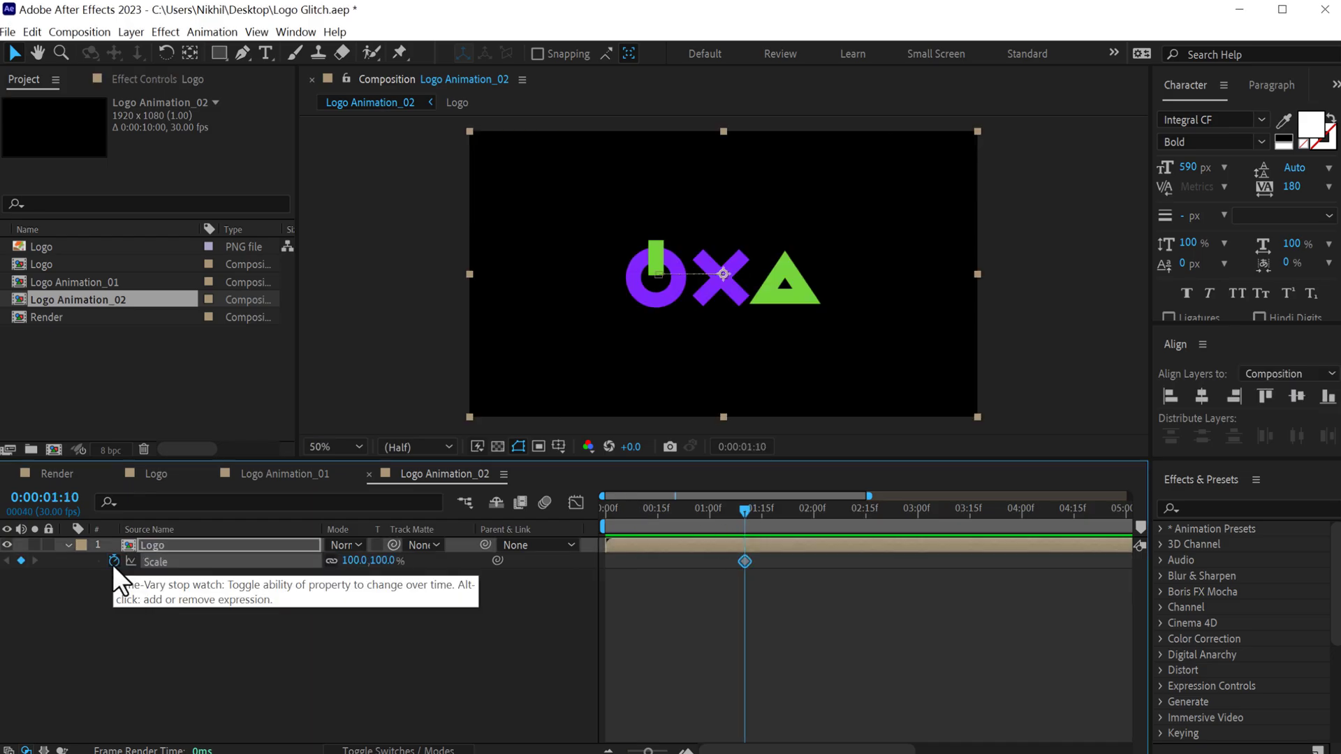
key("u")
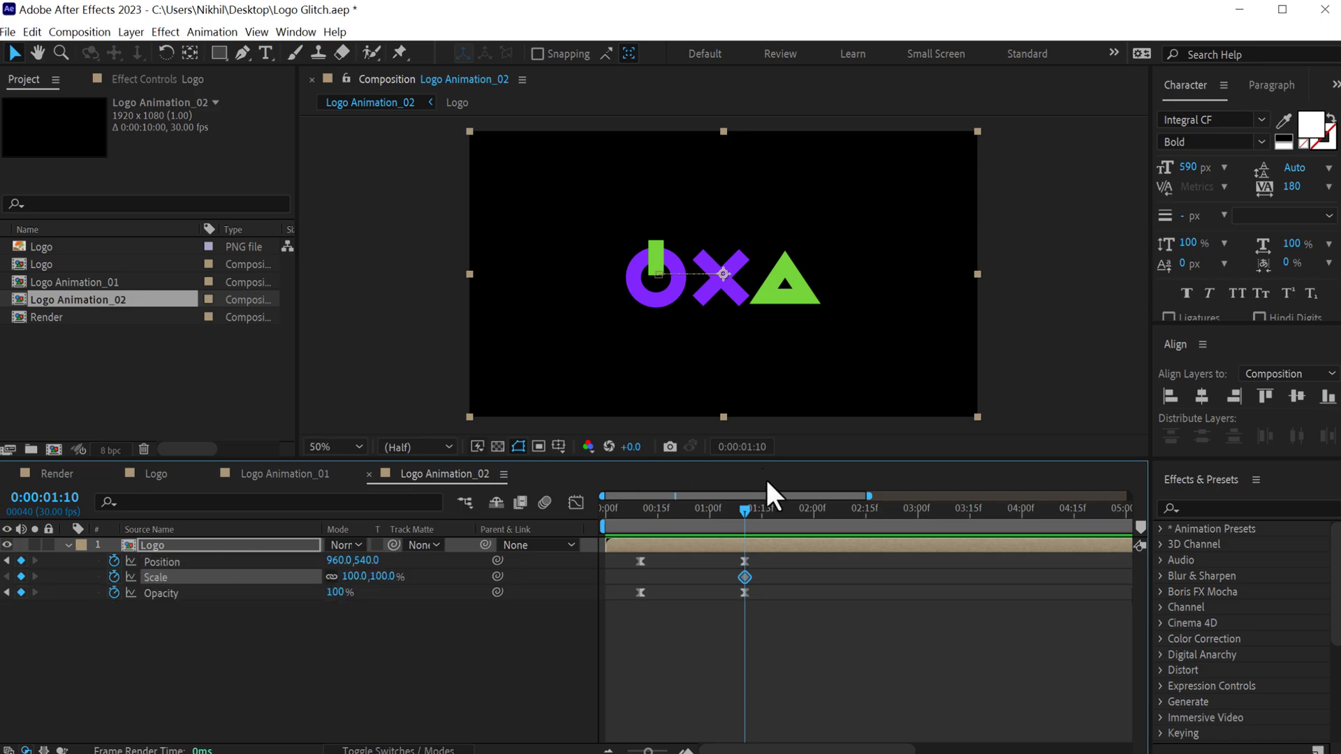
left_click_drag(707, 514, 640, 523)
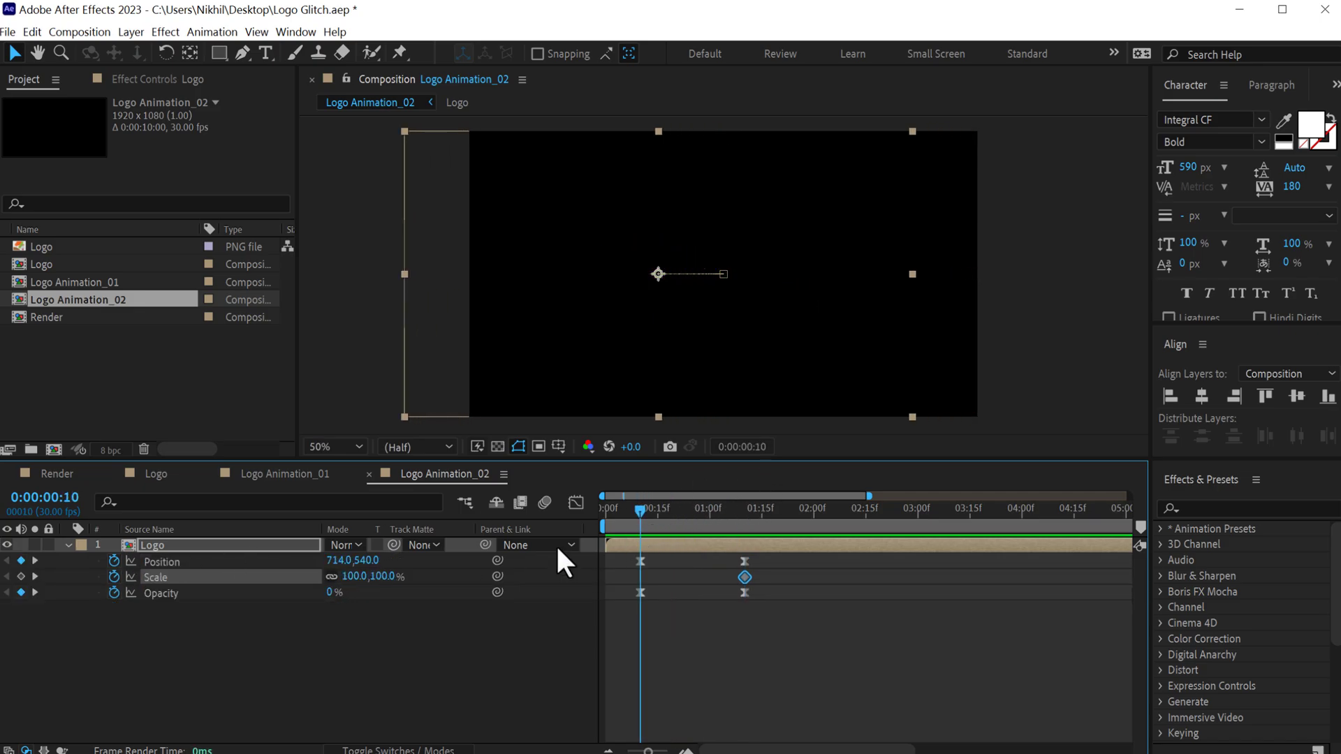
left_click(384, 577)
type("0")
key("Return")
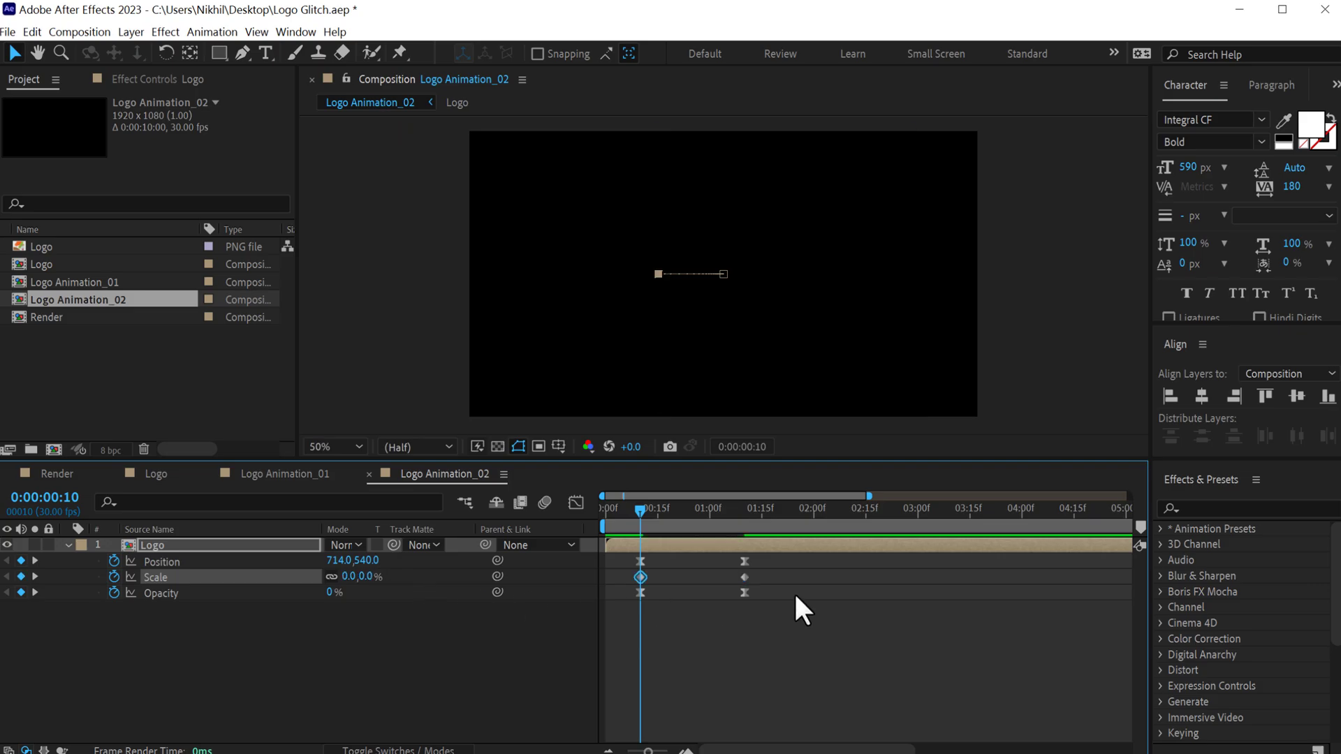
Apply Easy Ease to all Position, Scale and Opacity keyframes of the Logo layer.
left_click_drag(779, 560, 633, 598)
right_click(641, 594)
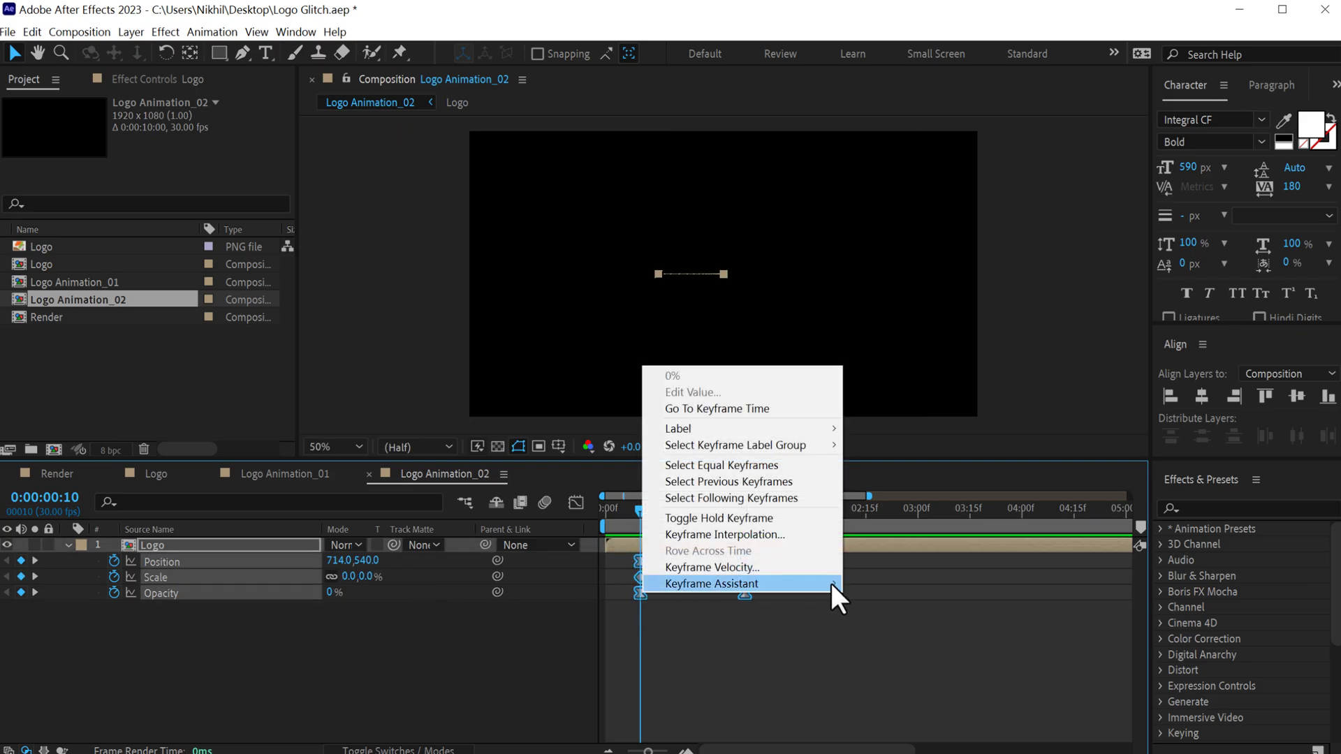
mouse_move(832, 587)
left_click(930, 633)
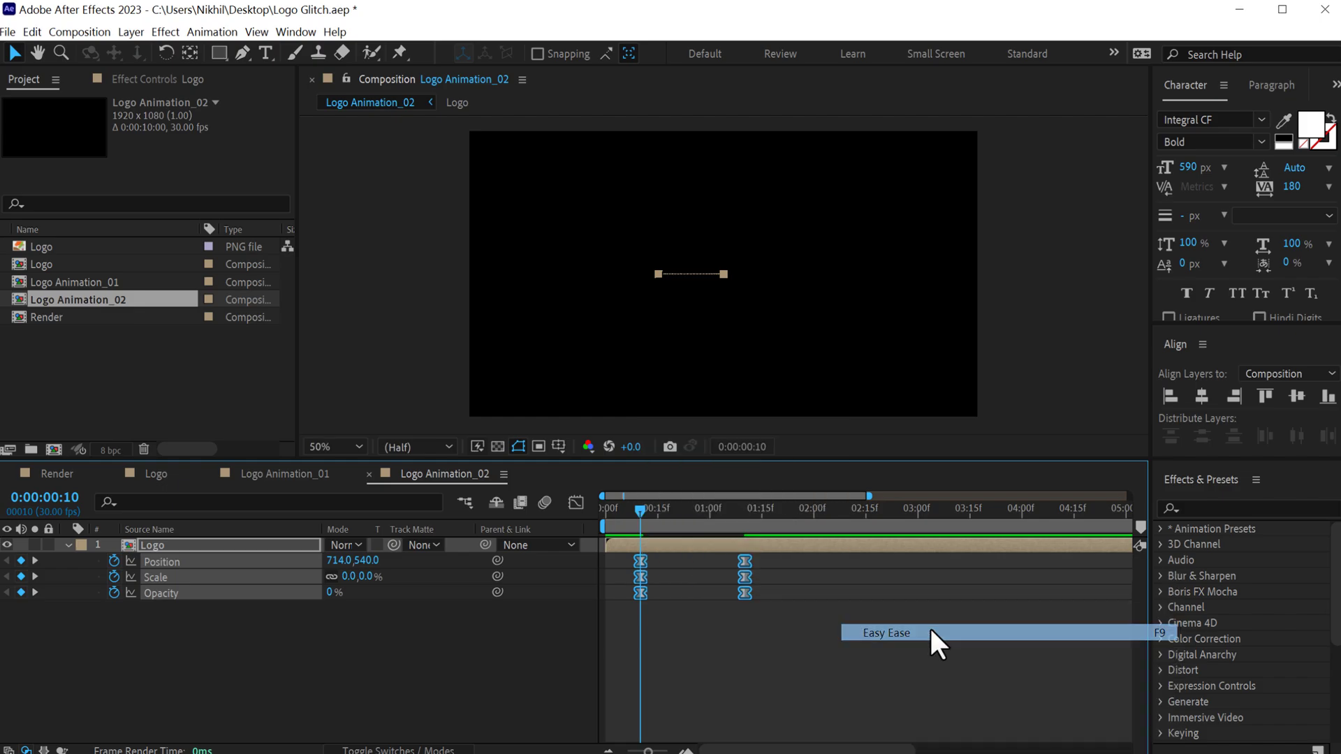
Move the Logo layer's last Position keyframe to about 0:00:01:20.
scroll(720, 549, "up", 2)
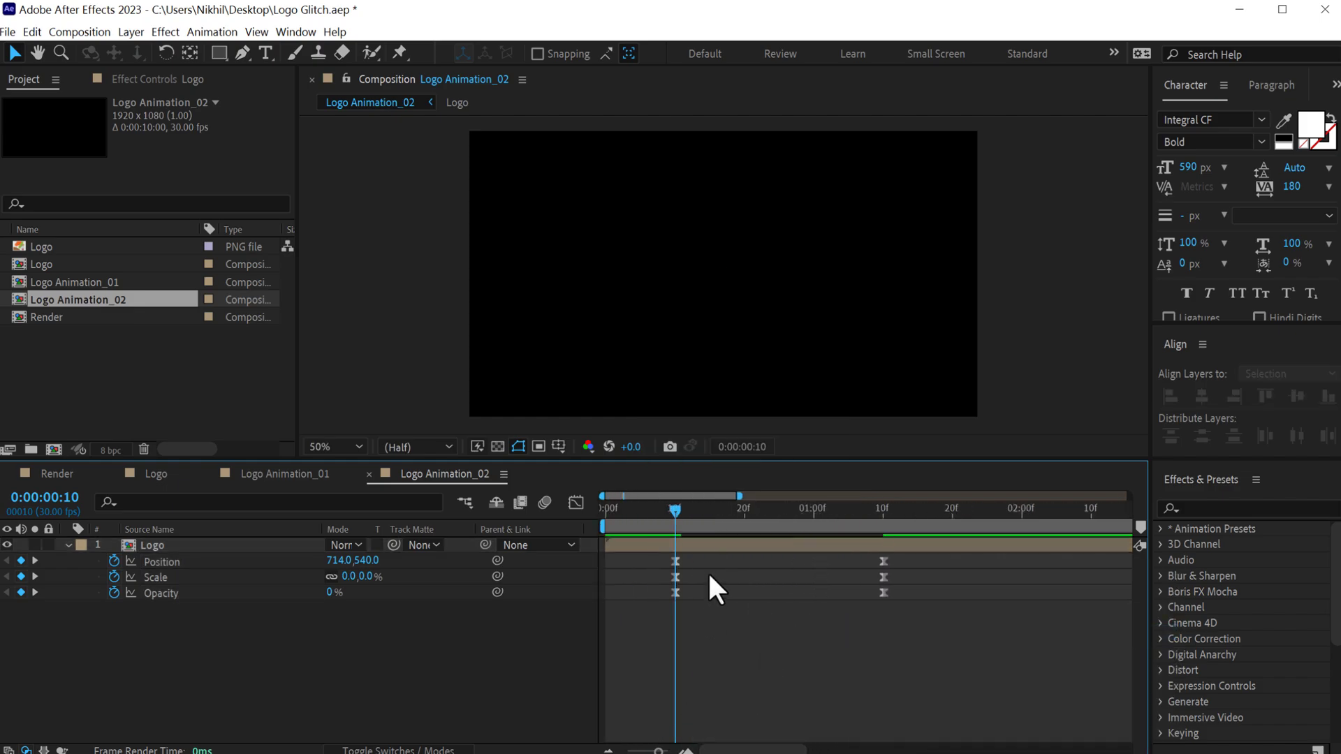
scroll(709, 584, "down", 1)
left_click_drag(758, 561, 798, 565)
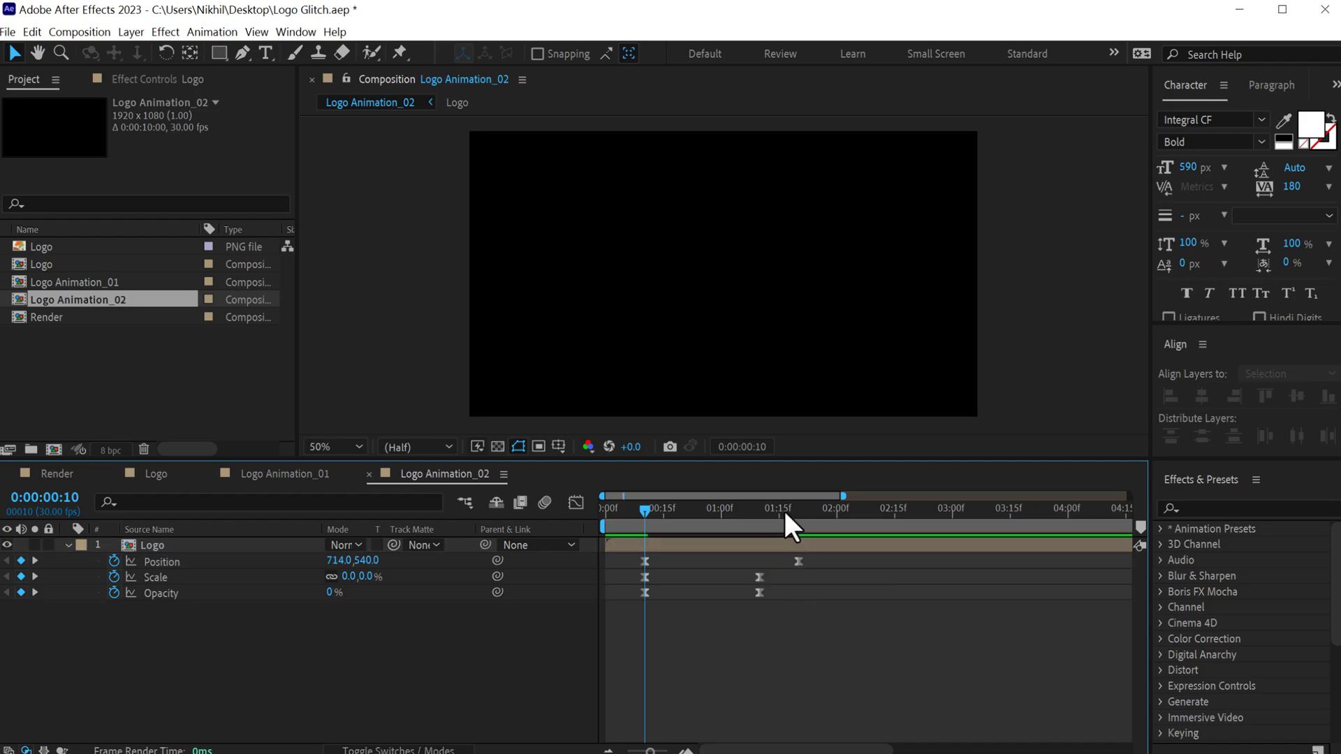
Add Opacity and Scale keyframes of 0% at 0:00:02:15 so the logo fades and shrinks out.
left_click(818, 510)
left_click_drag(839, 517, 895, 517)
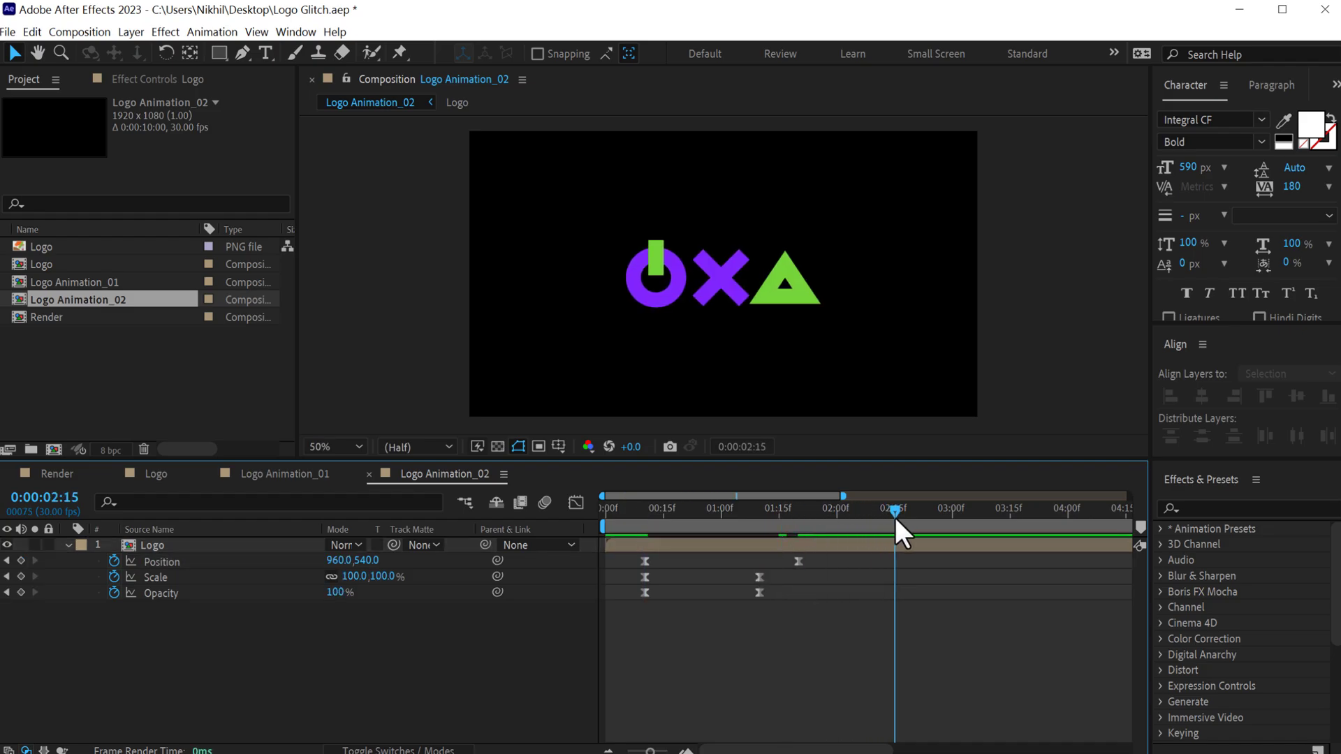
left_click(336, 593)
type("0")
key("Return")
left_click(386, 577)
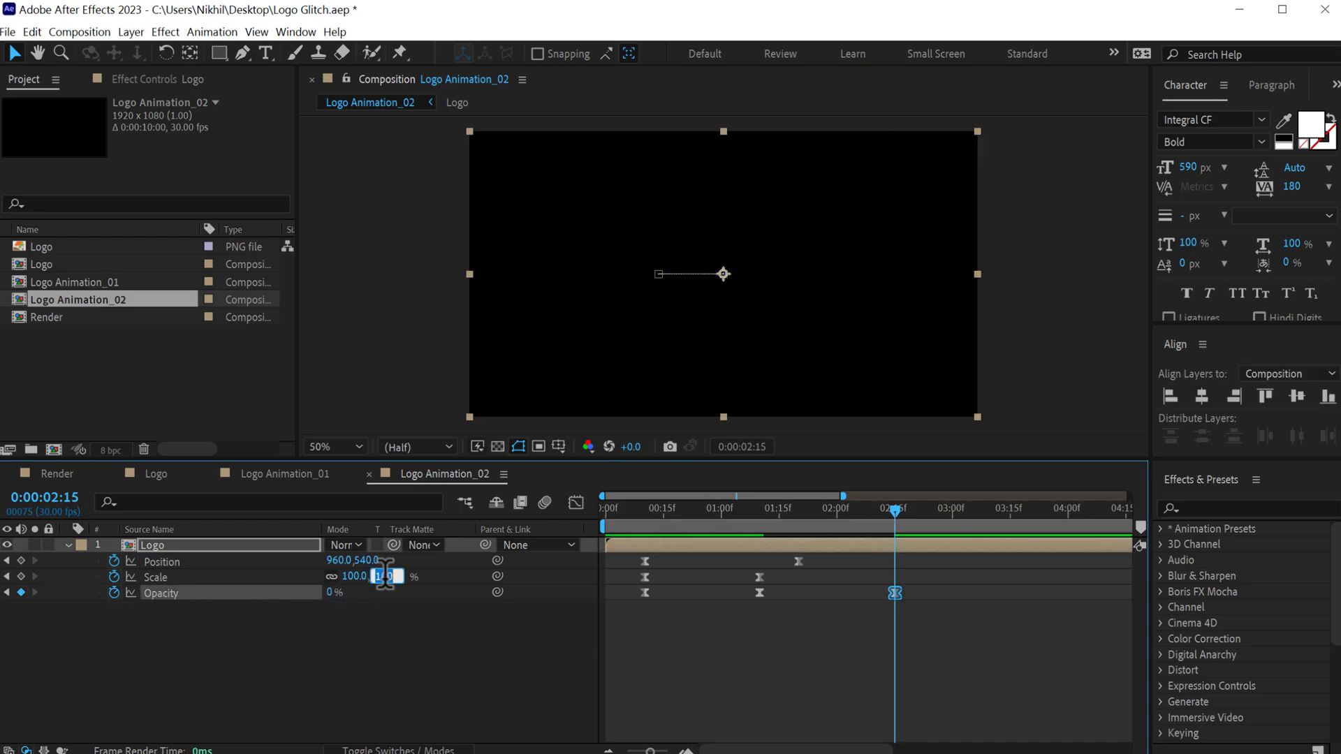
type("0")
key("Return")
left_click(962, 626)
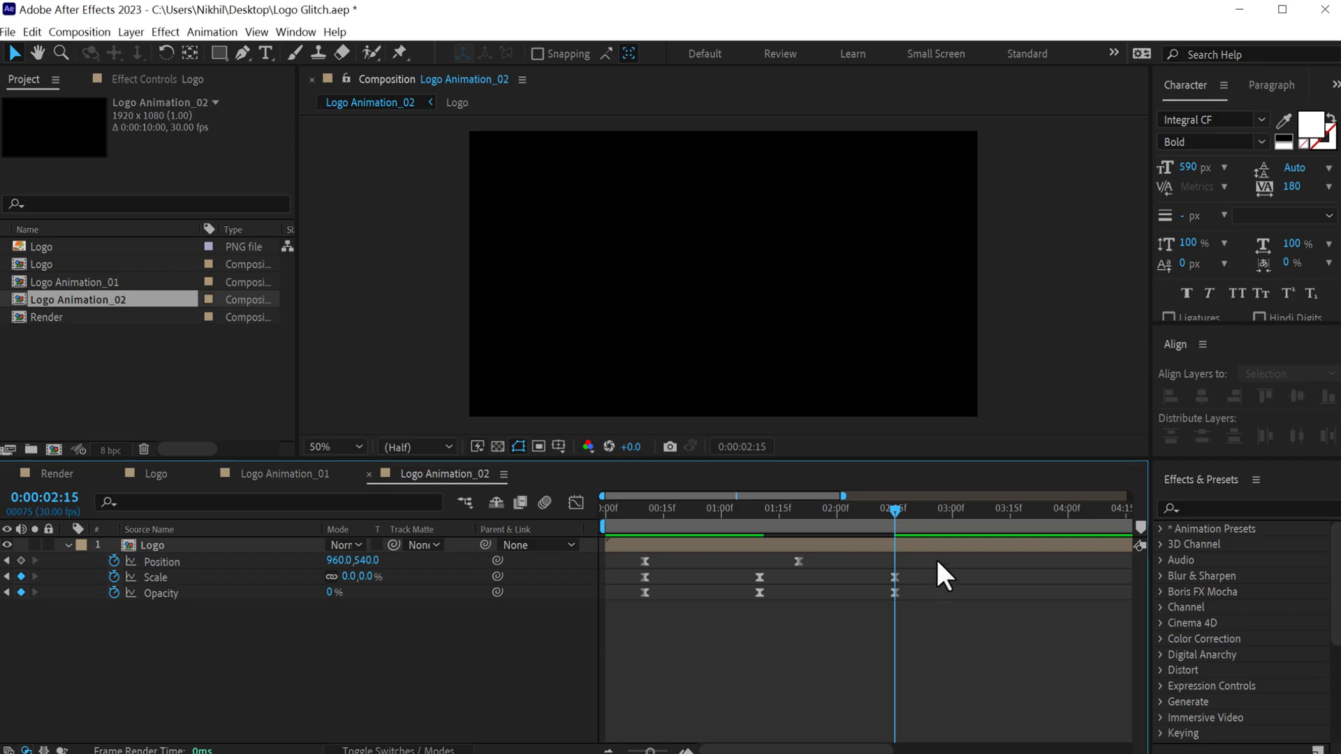
Show the speed curves of the Position, Scale and Opacity keyframes in the Graph Editor, with the current time at 0:00:00:25.
left_click_drag(936, 557, 611, 598)
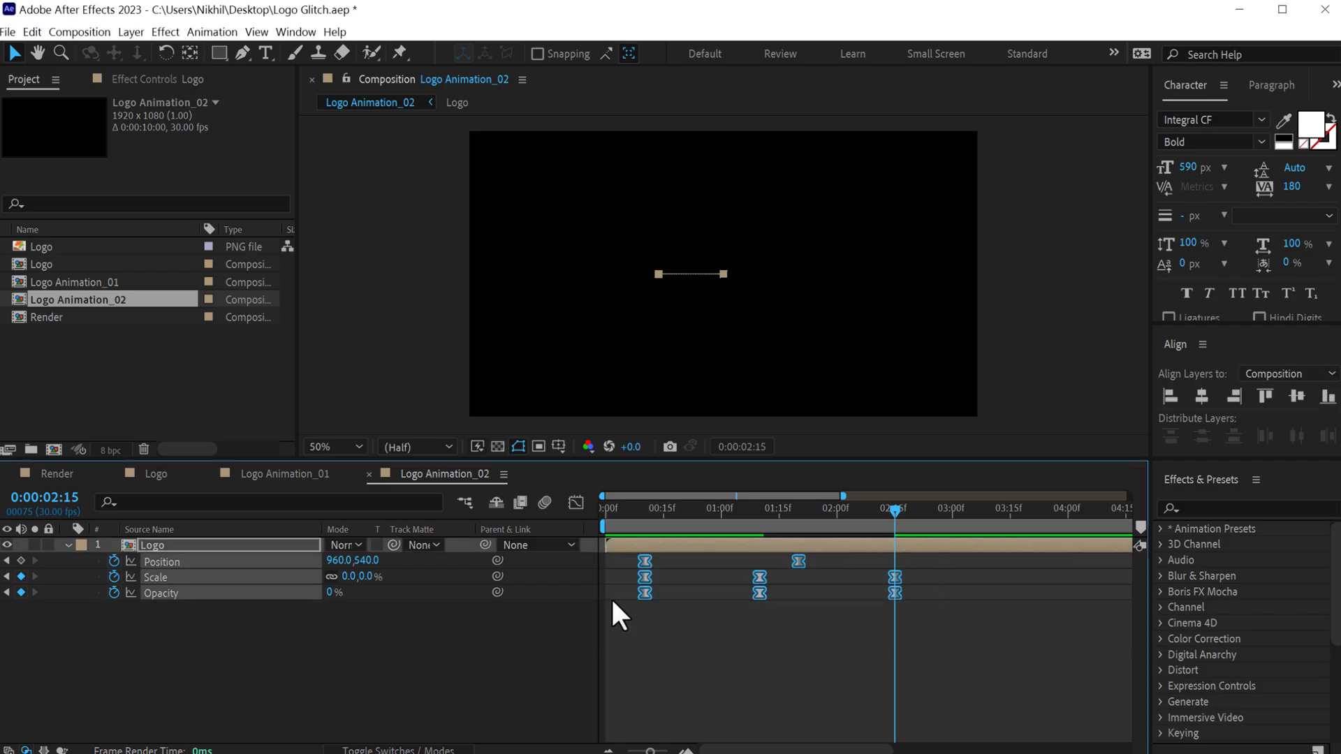
left_click(577, 502)
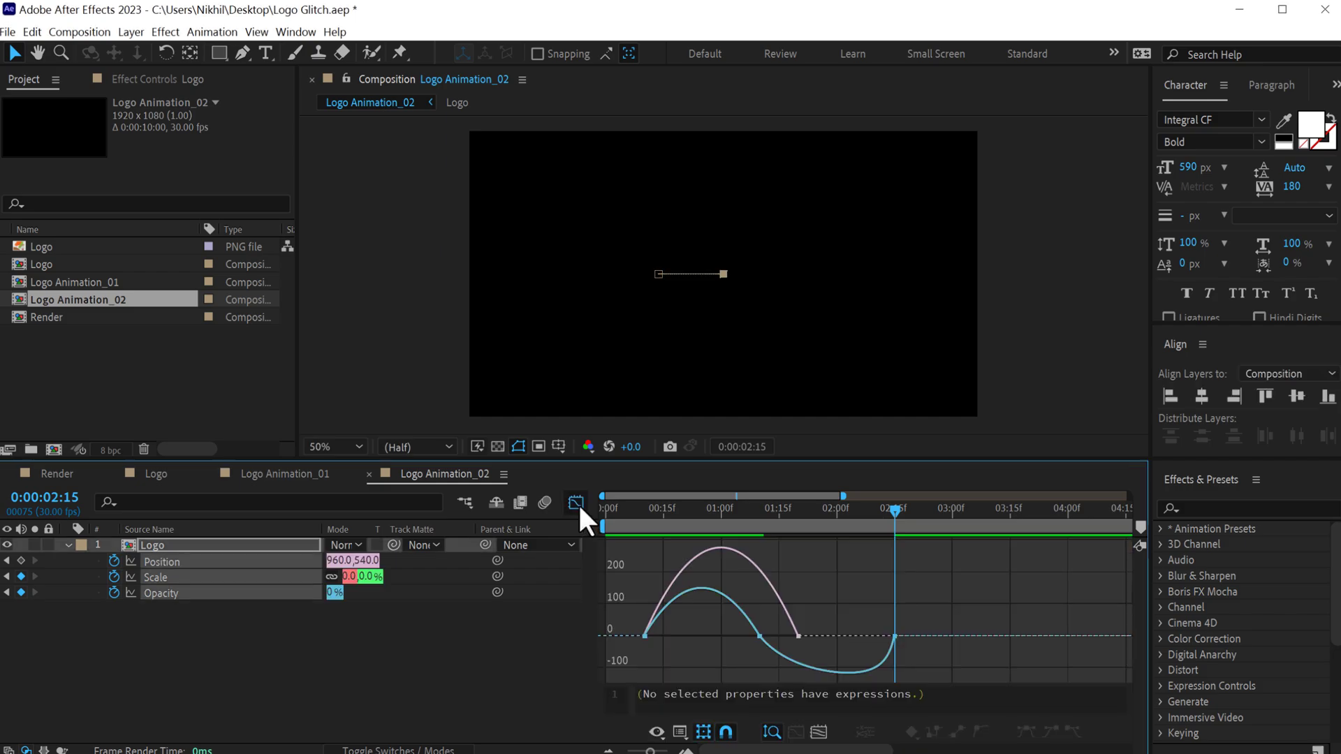
right_click(957, 588)
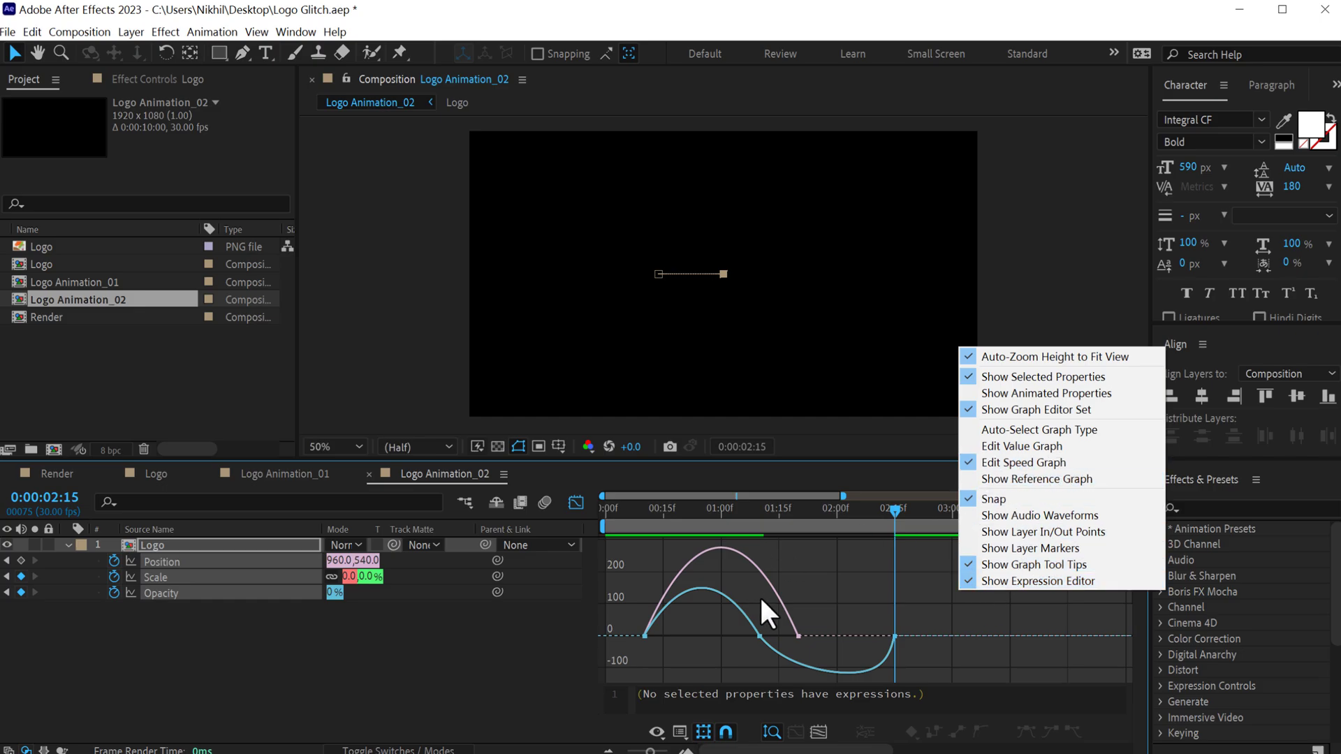
left_click(779, 598)
scroll(705, 577, "up", 3)
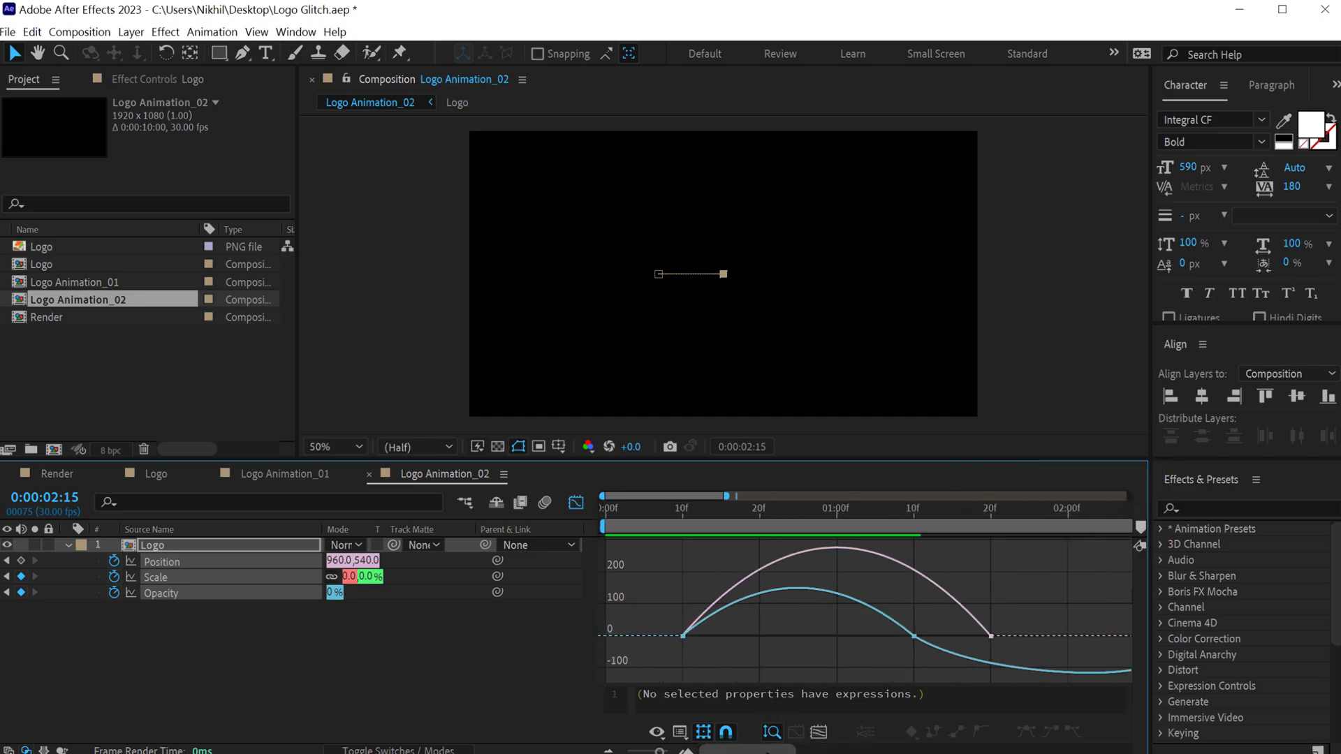
left_click(719, 508)
left_click_drag(793, 616, 763, 650)
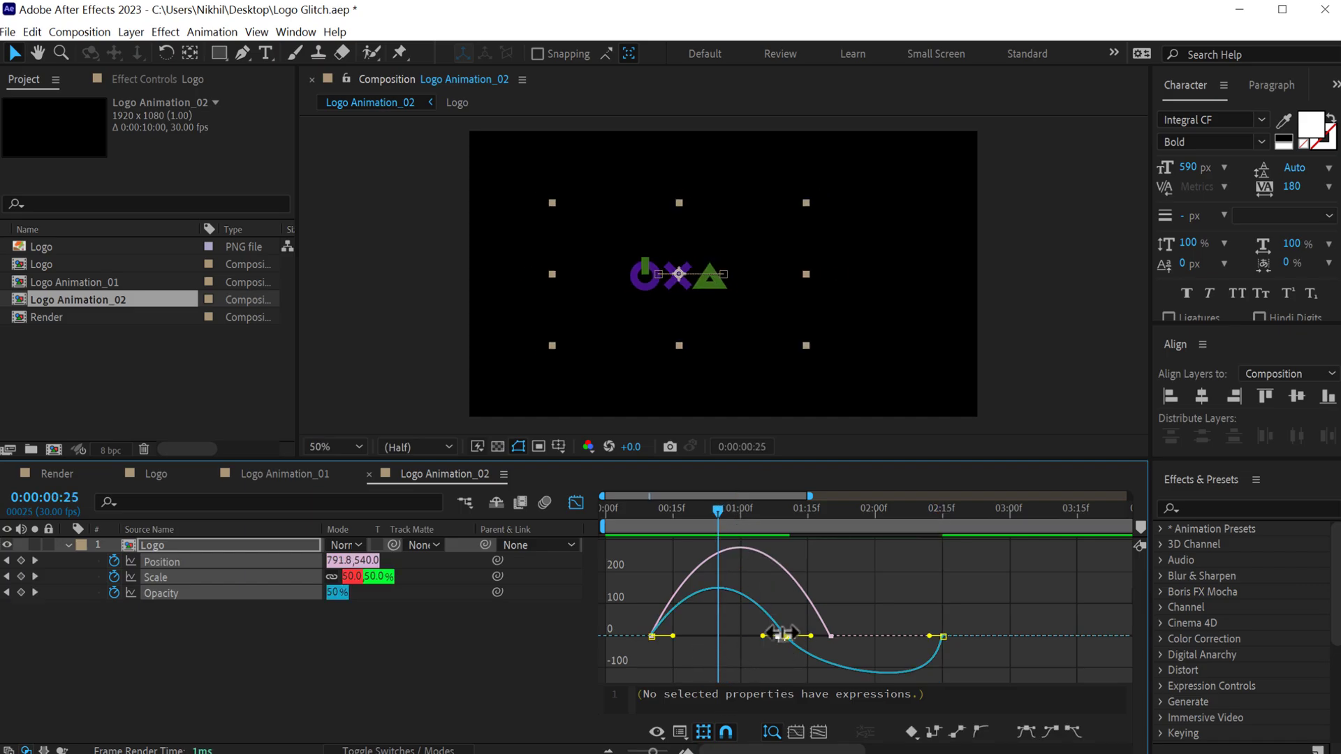
scroll(703, 617, "up", 2)
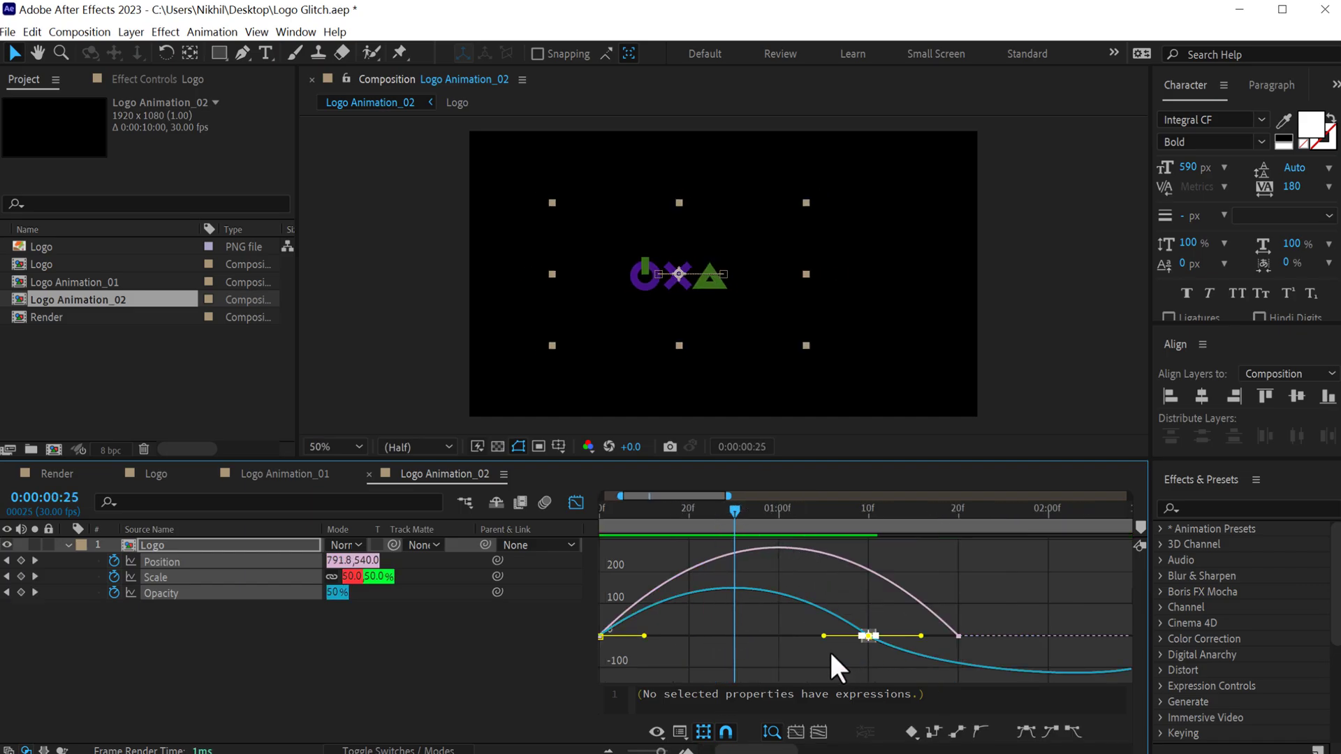
Reshape the Opacity speed curve into sharp peaks near 0:00:00:25 for the fade-in and 0:00:01:27 for the fade-out.
left_click(234, 650)
left_click(172, 596)
scroll(883, 578, "down", 2)
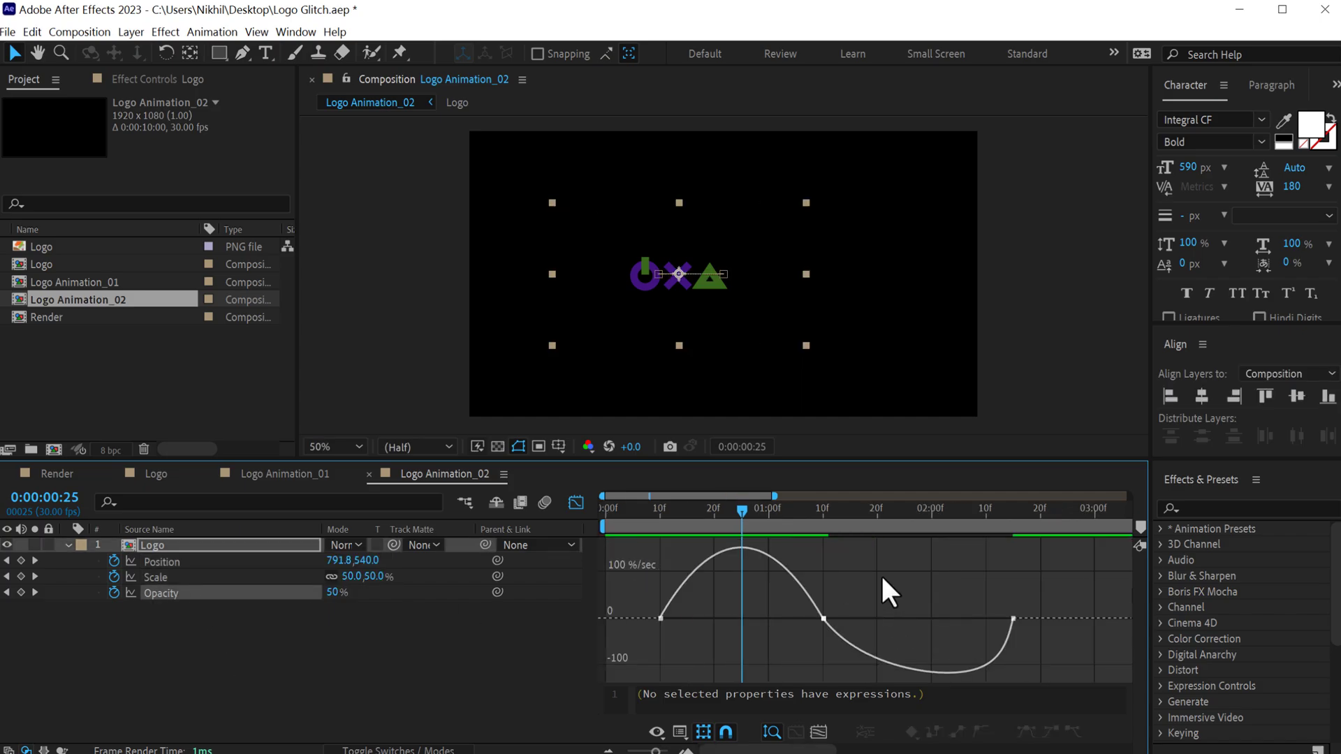
left_click_drag(840, 585, 727, 634)
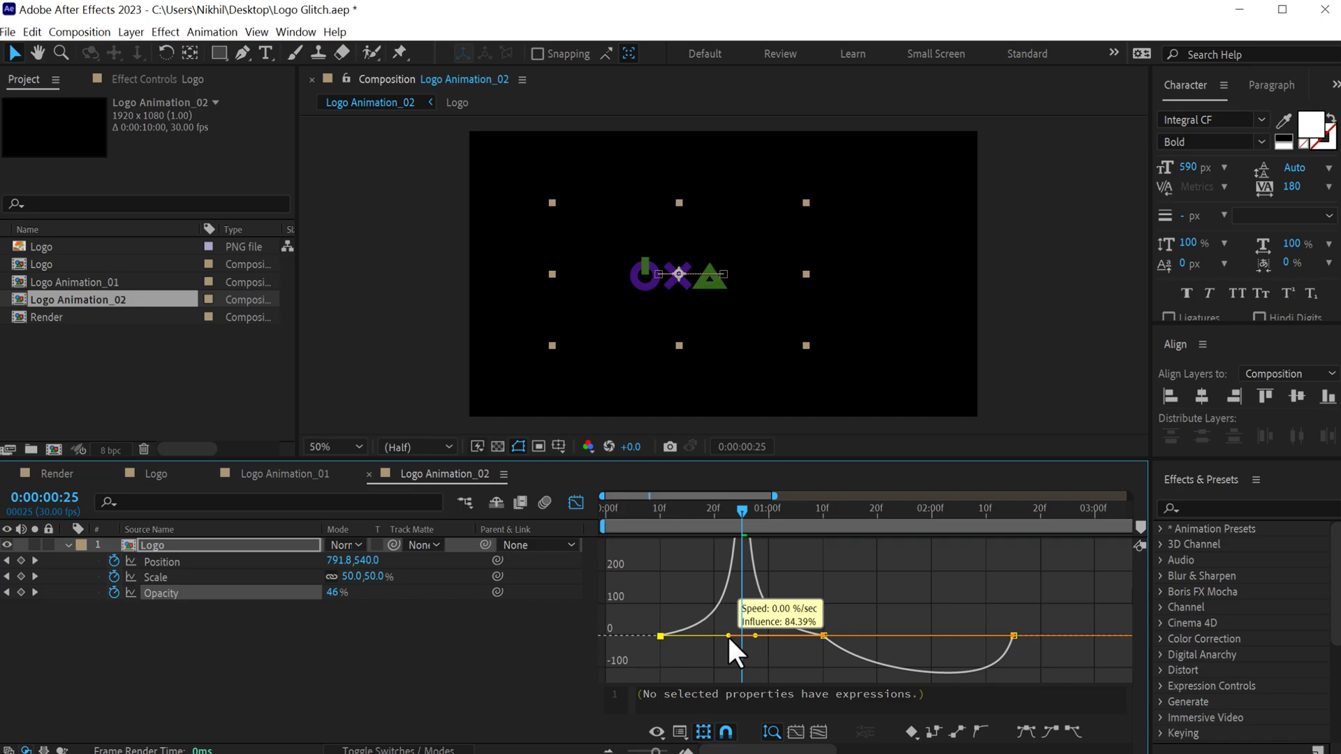
left_click(915, 517)
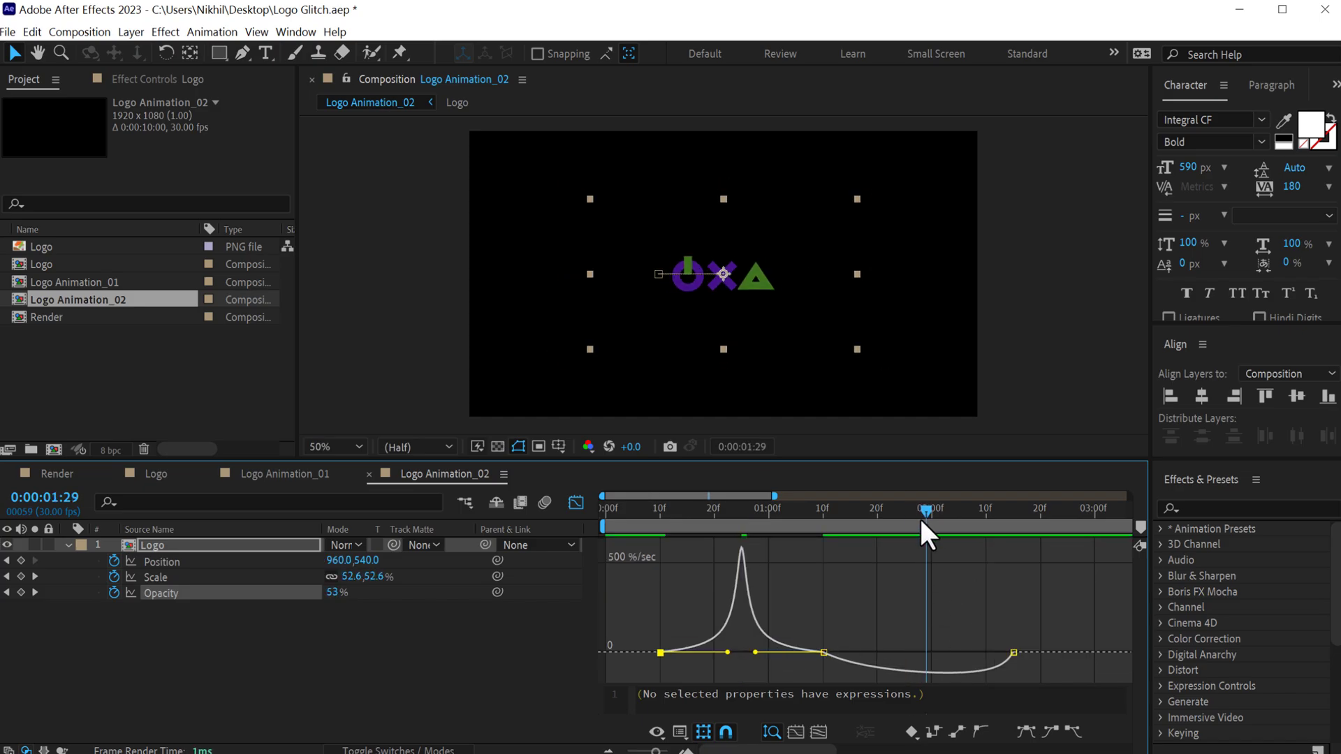
left_click(825, 654)
left_click_drag(856, 648, 892, 648)
left_click(1013, 644)
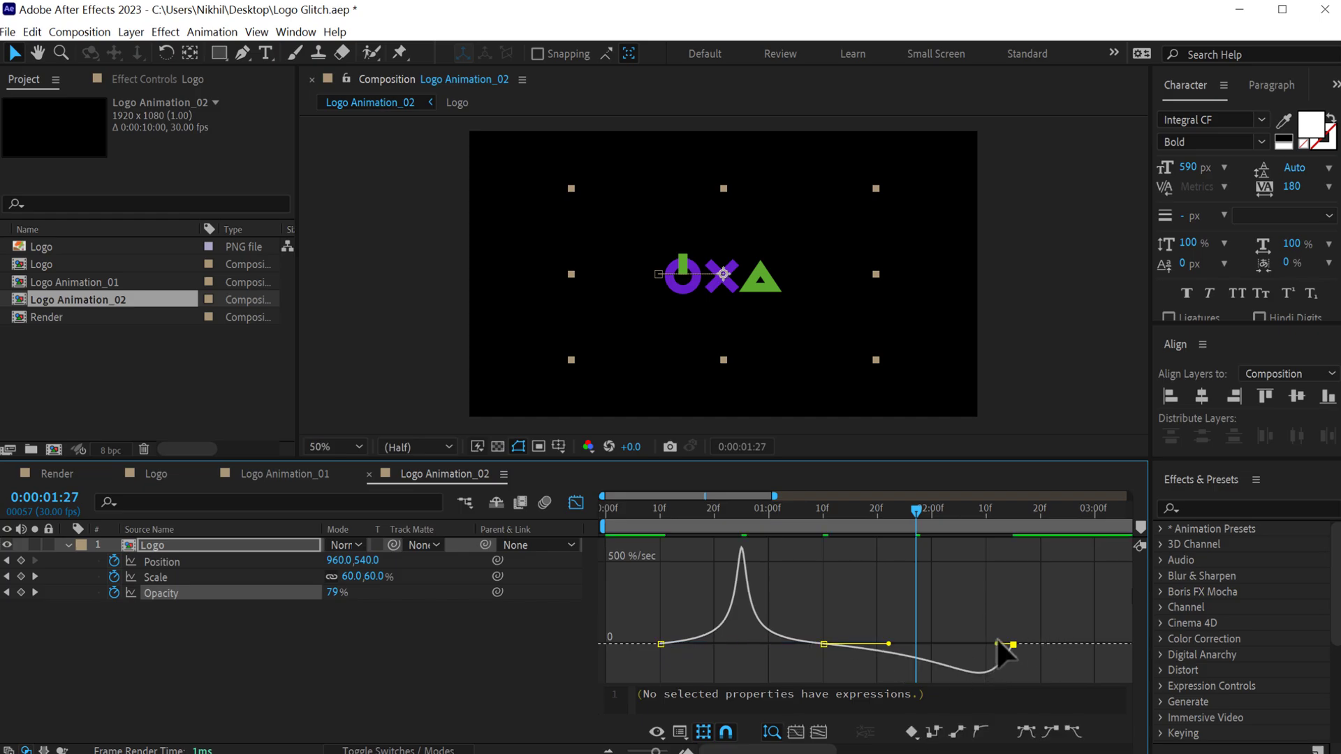
left_click_drag(996, 644, 943, 643)
left_click(868, 585)
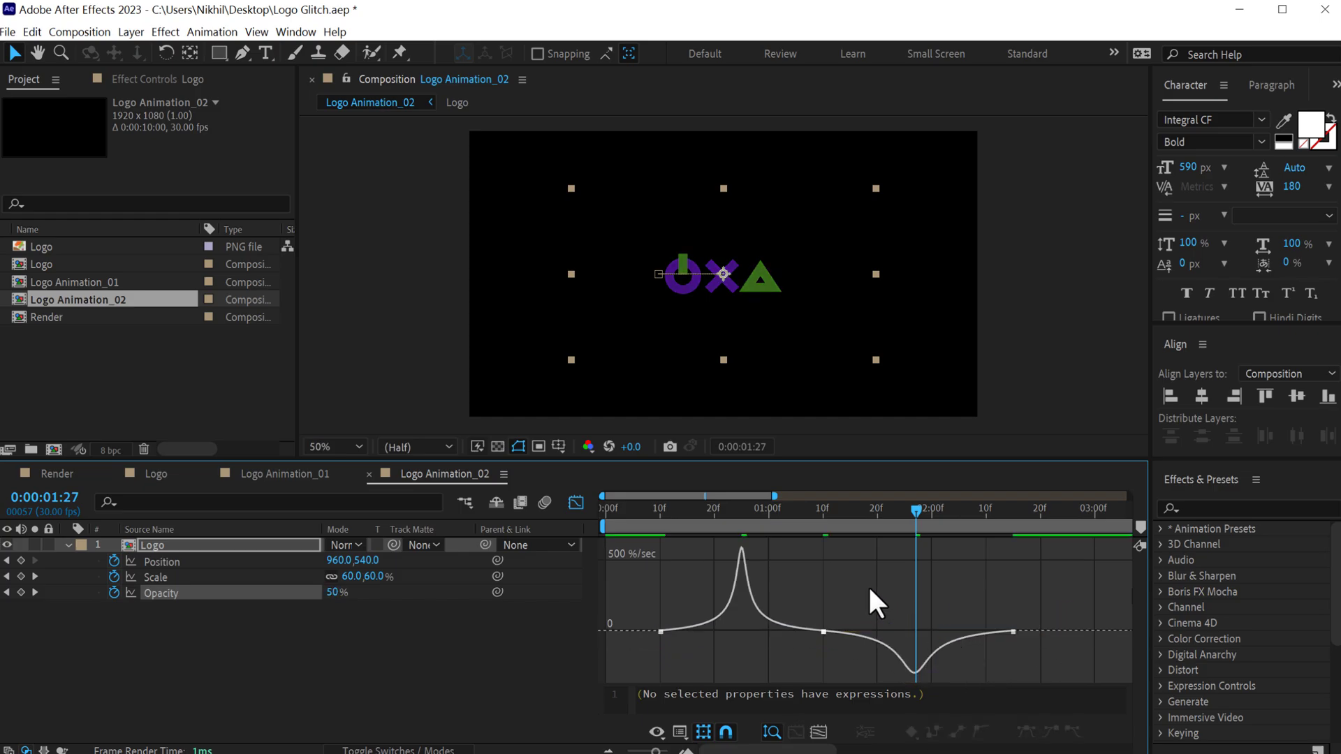
Reshape the Scale speed curve into sharp peaks midway through both the scale-up and the scale-down.
left_click(166, 577)
left_click(739, 526)
left_click_drag(844, 580, 760, 633)
left_click_drag(687, 633, 724, 648)
left_click(918, 515)
left_click_drag(1048, 608, 989, 637)
left_click_drag(998, 633, 931, 633)
Reshape the Position speed curve into a sharp peak near 0:00:01:00 and preview the logo animation.
left_click(182, 564)
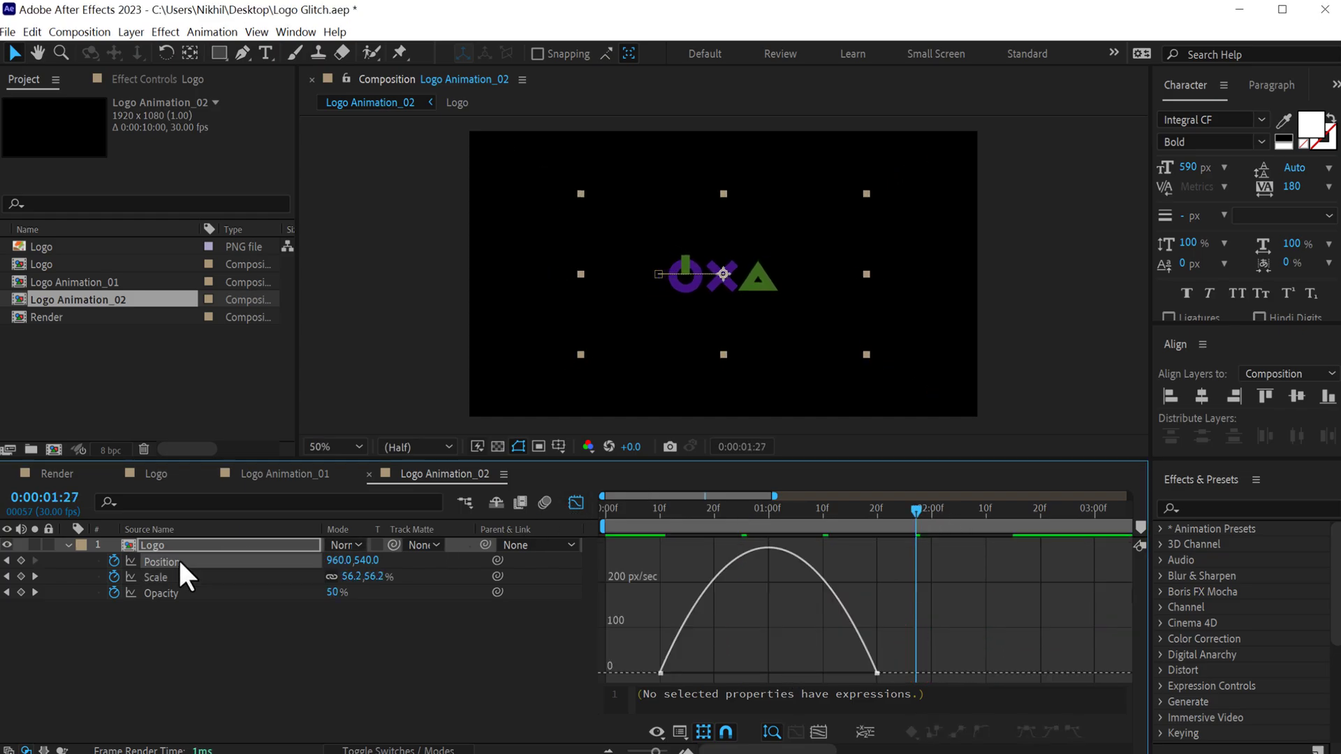
left_click(772, 515)
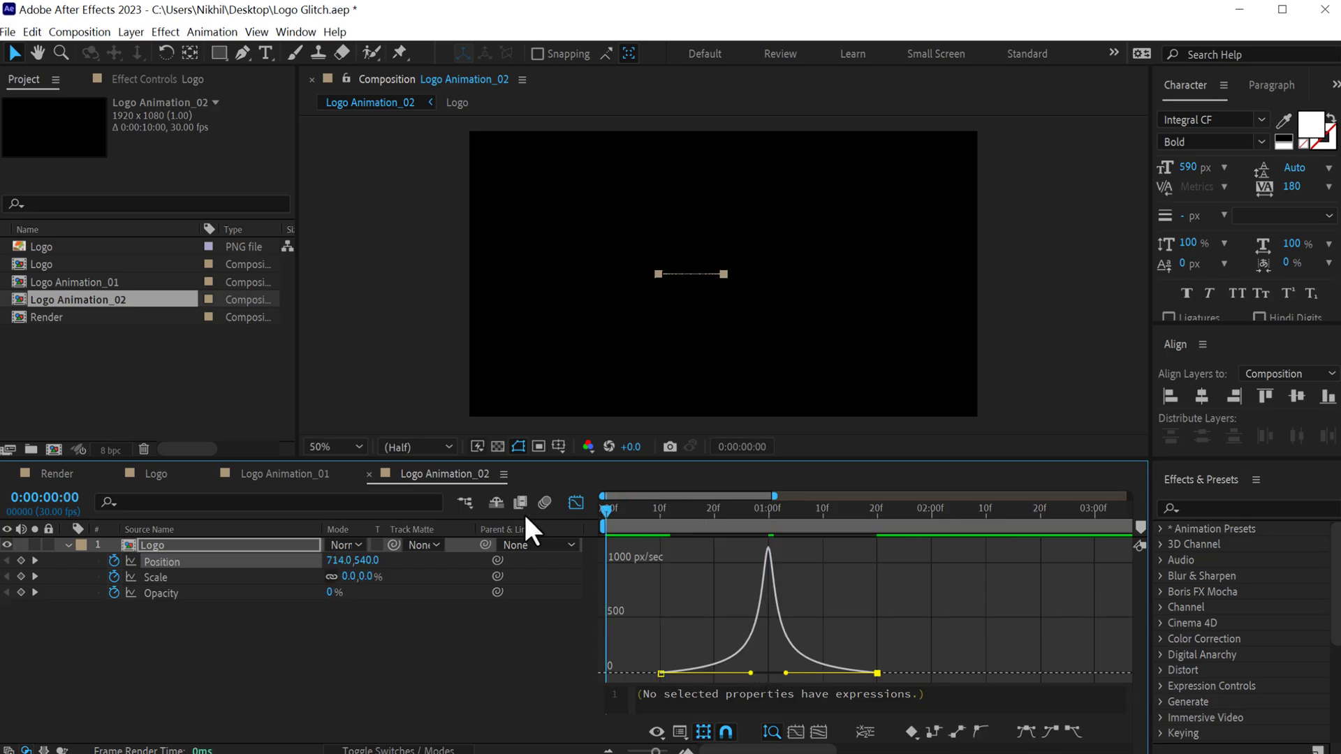
key("minus")
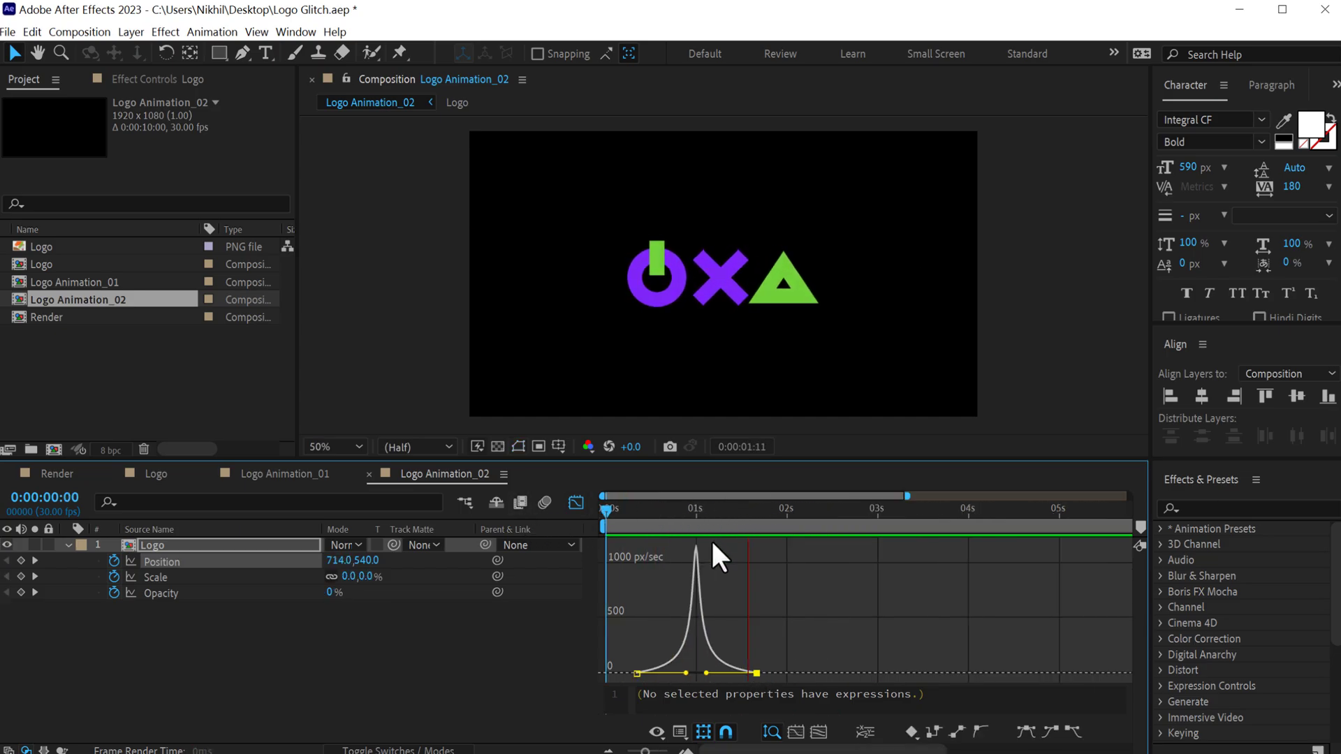
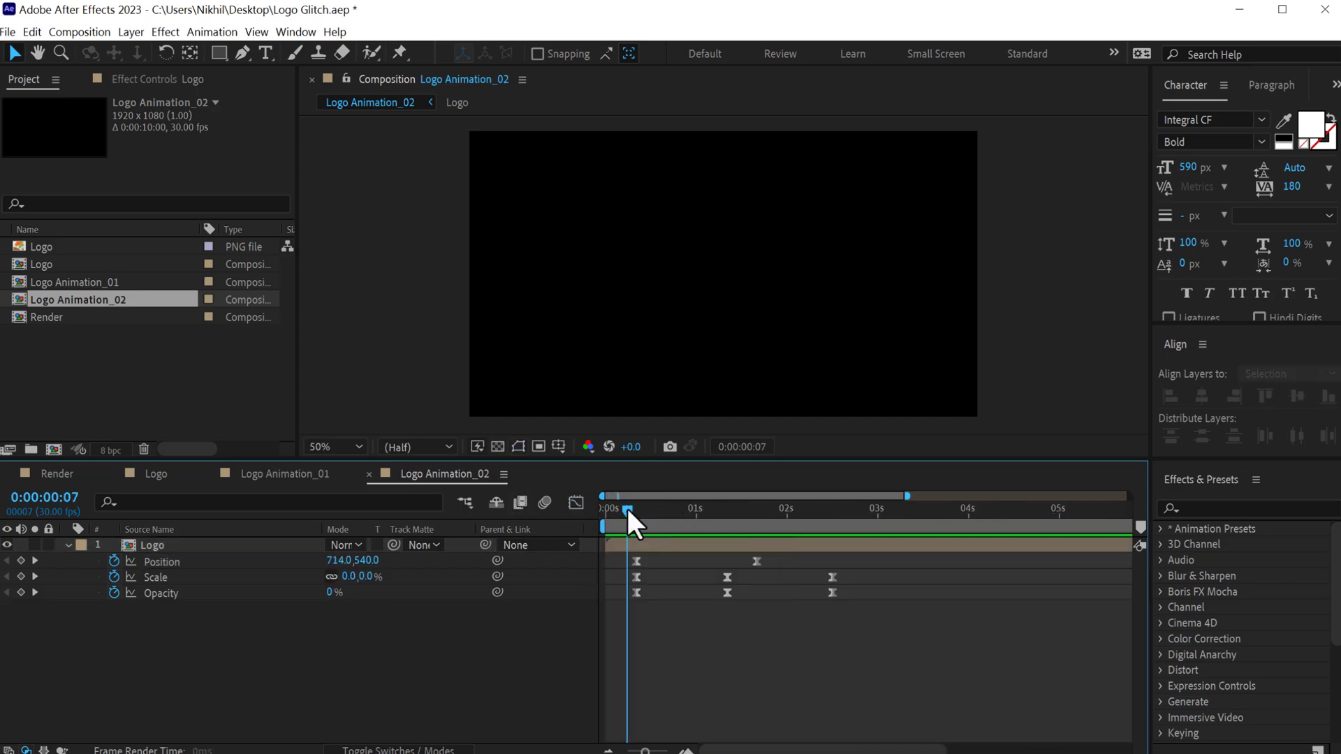
left_click(772, 509)
Create a new 1920 x 1080, 30 fps, 10-second composition named Ramp.
left_click(129, 391)
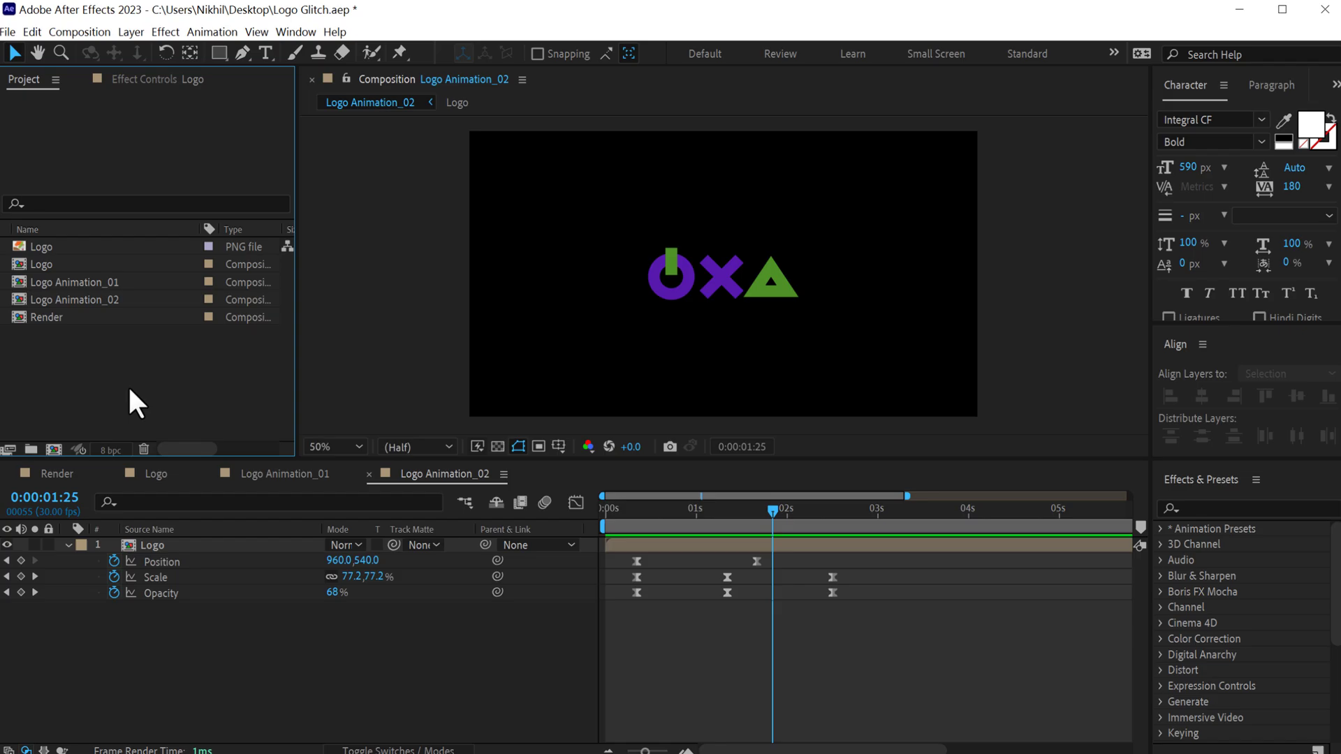
left_click(53, 449)
type("Ramp")
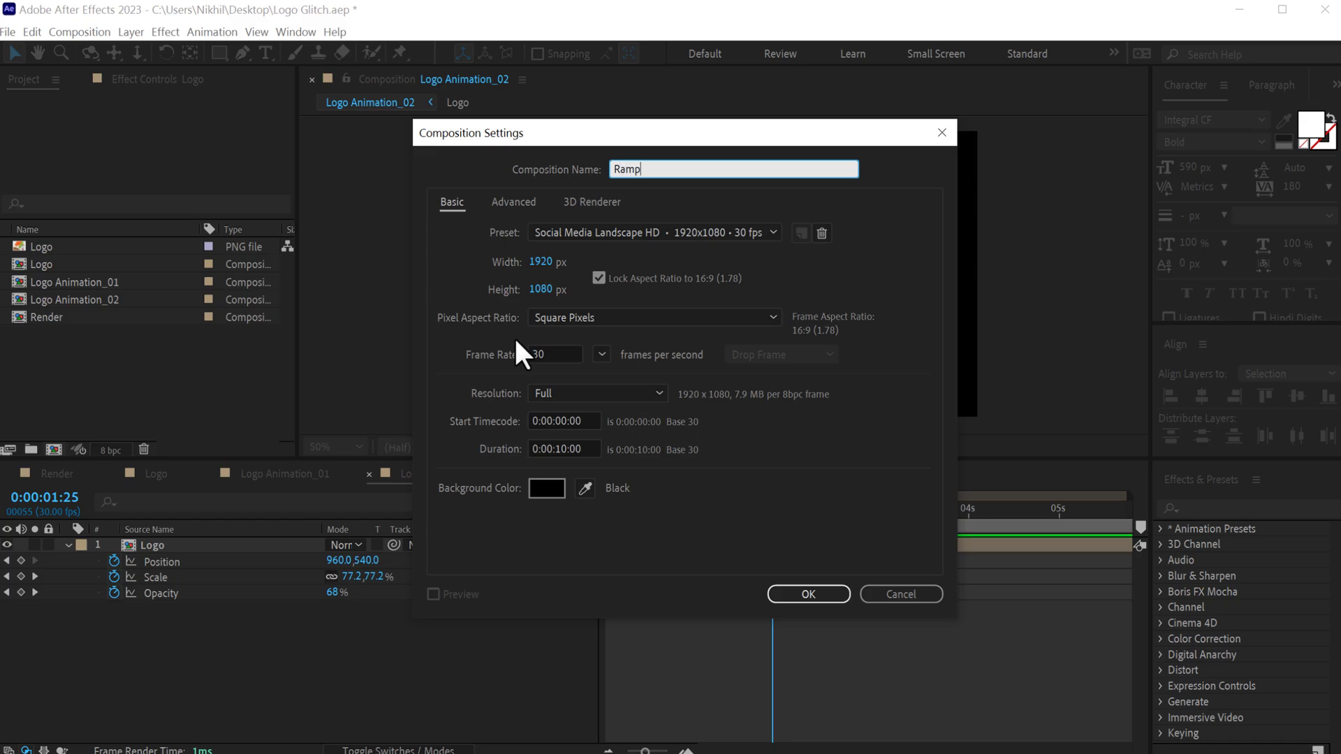
key("Return")
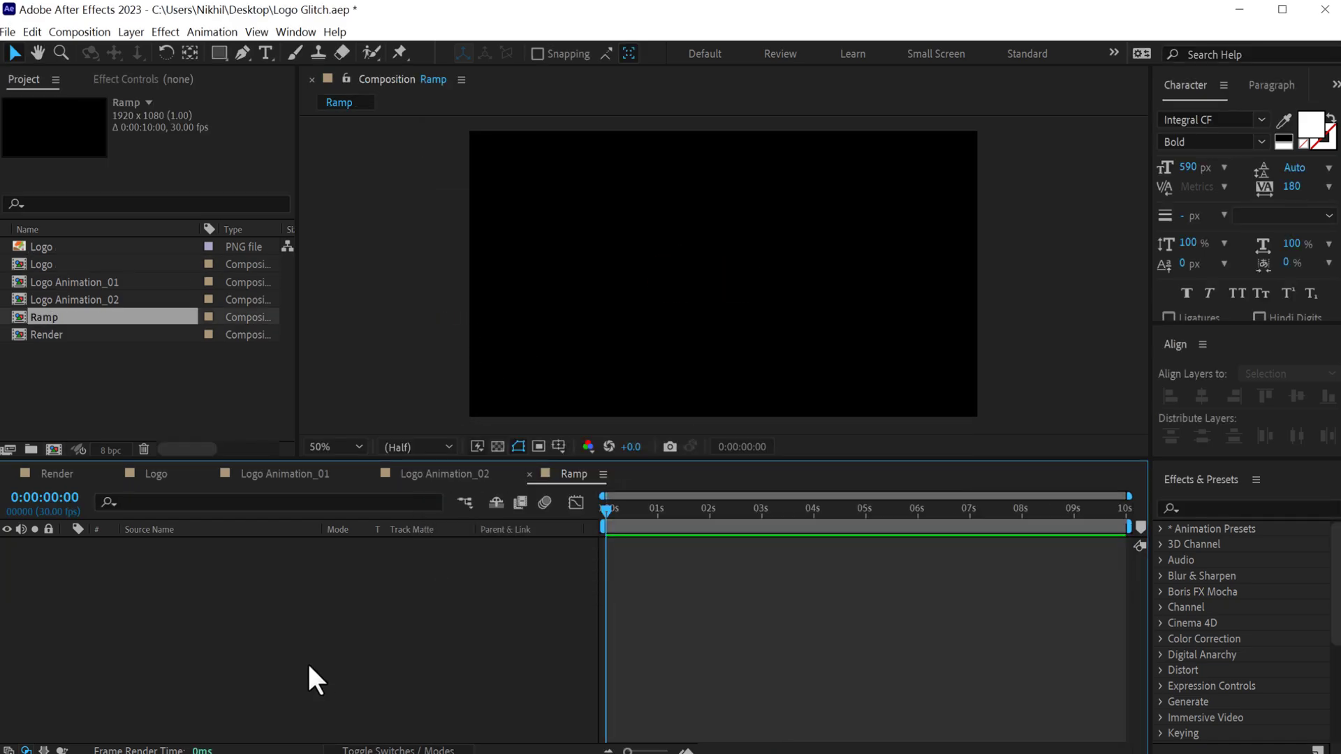
Add a black 1920 x 1080 solid named BG to the Ramp composition.
key("ctrl+y")
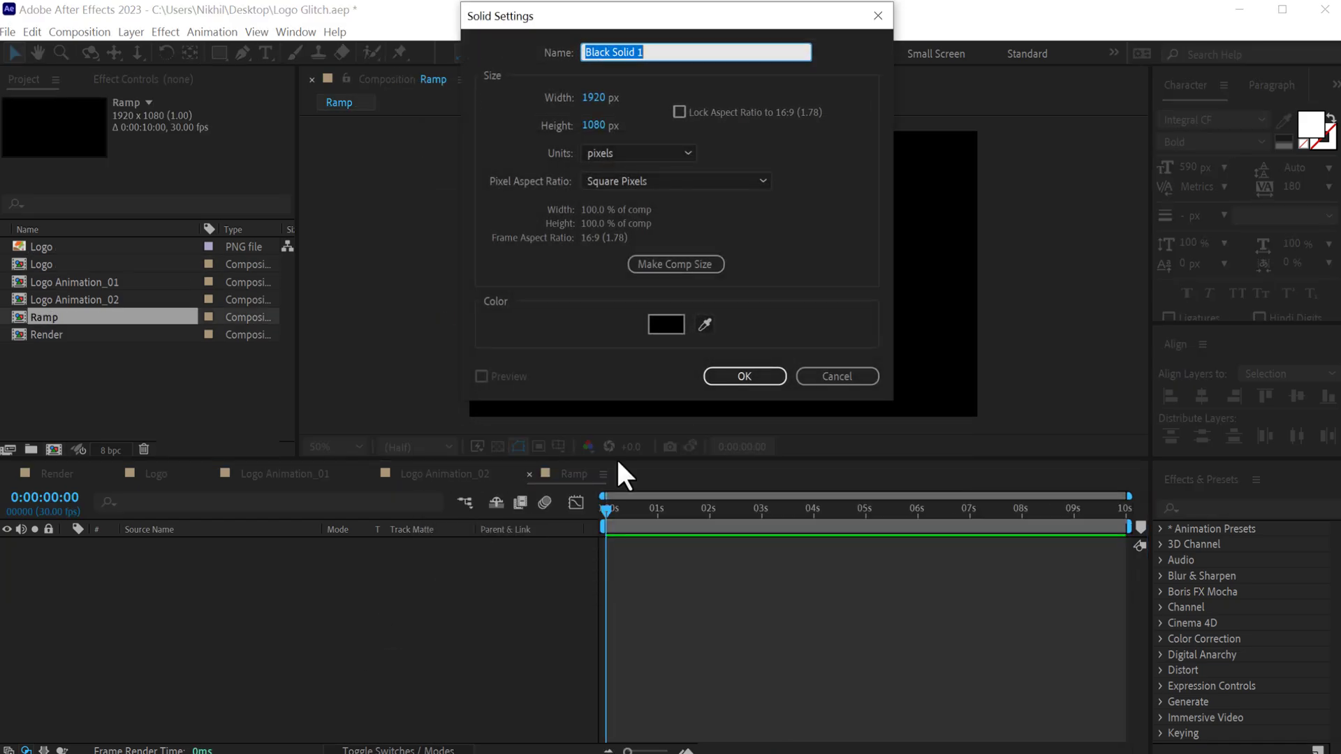
left_click(667, 323)
left_click(766, 376)
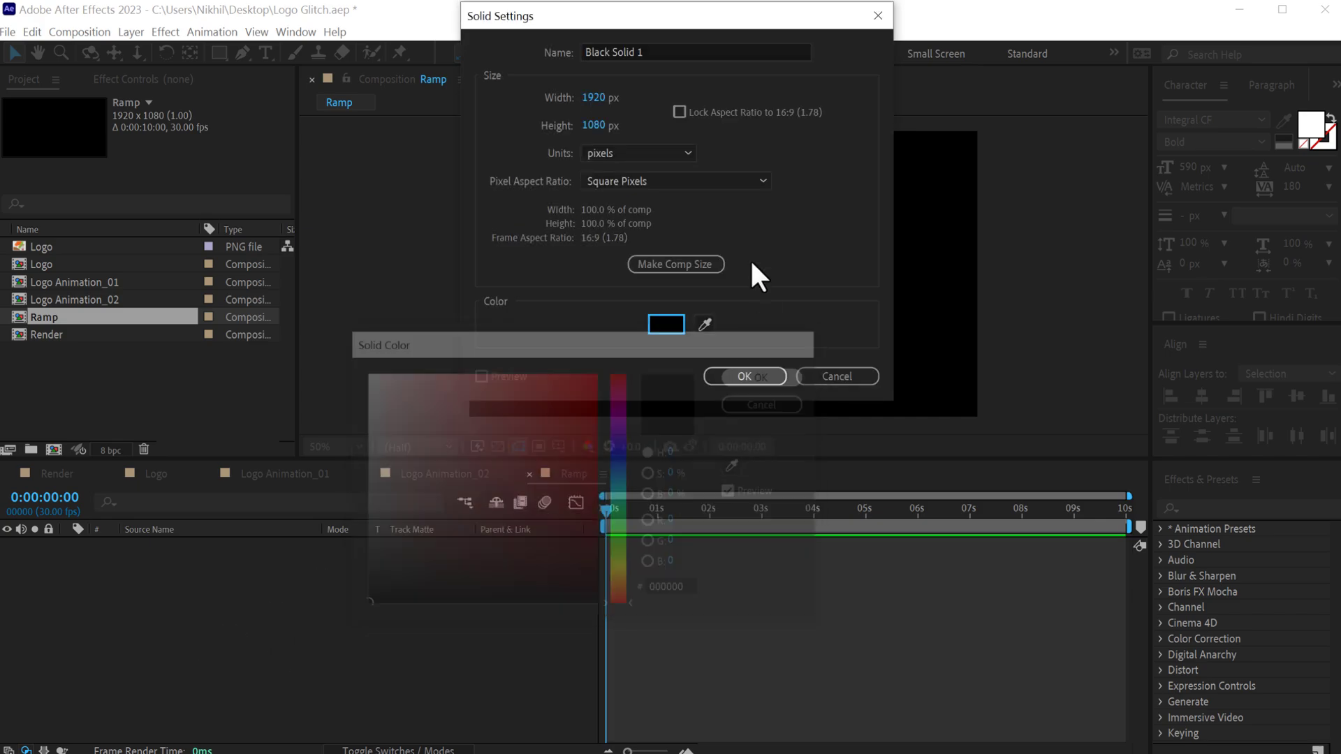
left_click(680, 45)
type("BG")
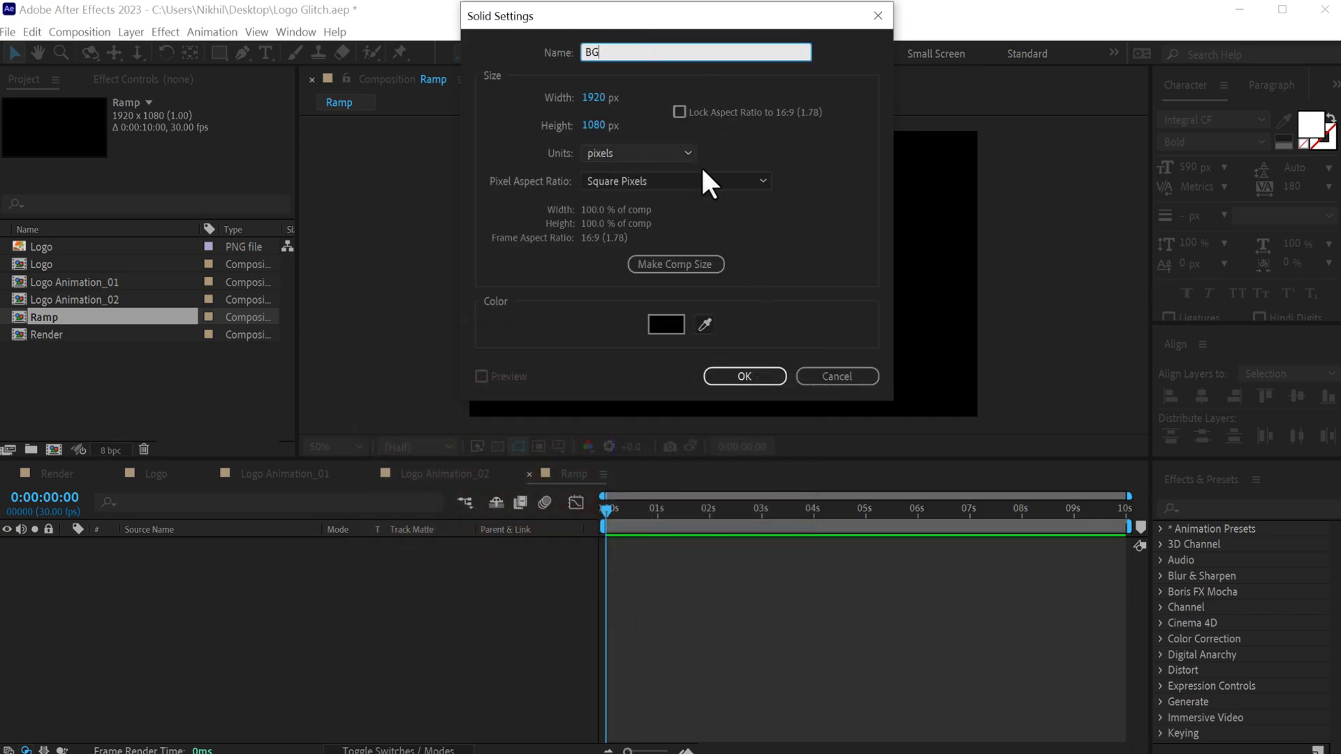
left_click(774, 374)
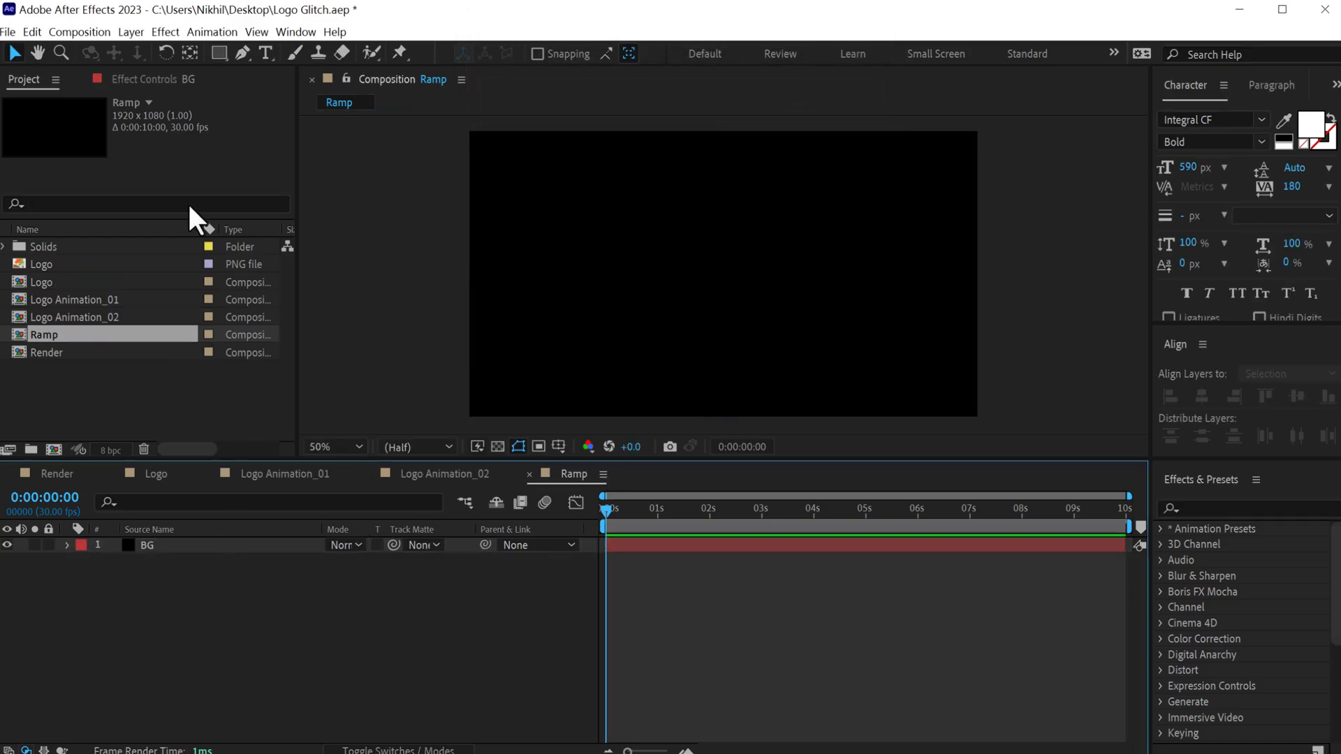
Draw a tall white rectangle without stroke through the middle of the Ramp composition, extending past the frame's upper and lower edges.
left_click(218, 52)
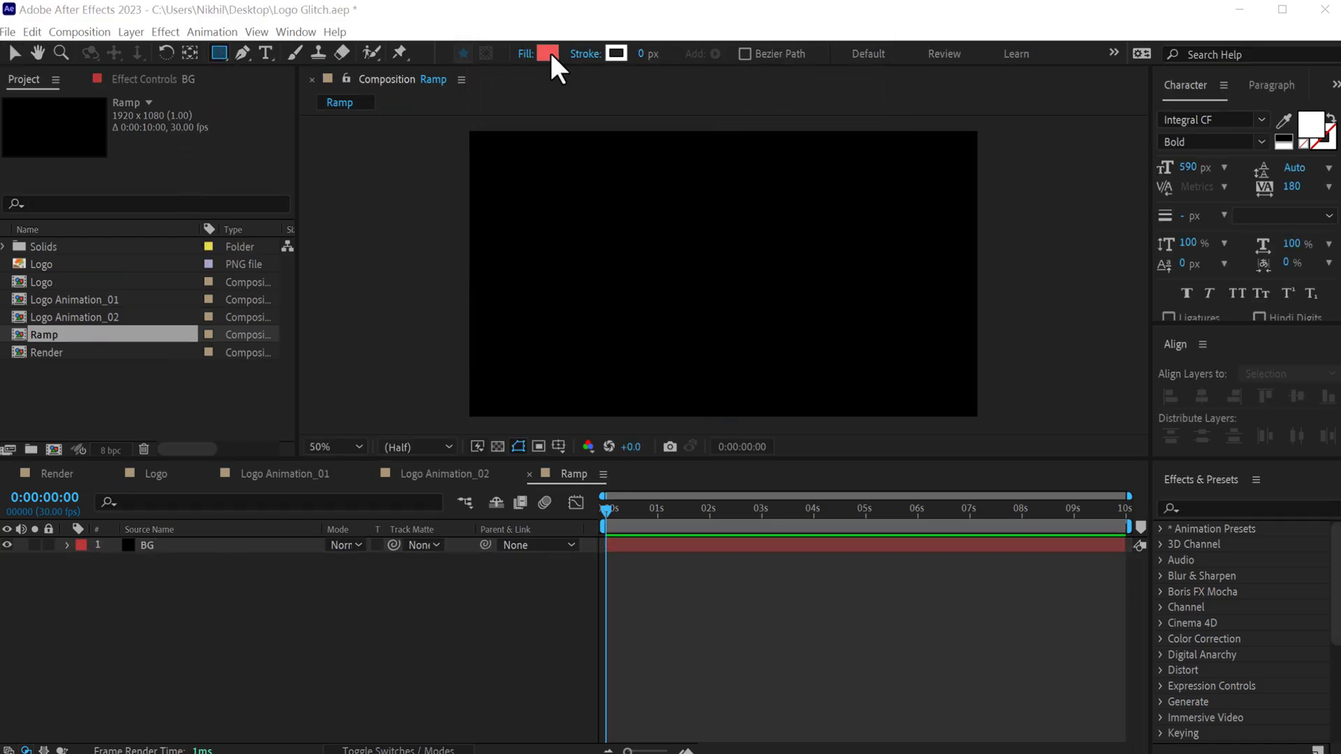
left_click(548, 53)
left_click_drag(418, 430, 353, 338)
left_click(776, 377)
key("comma")
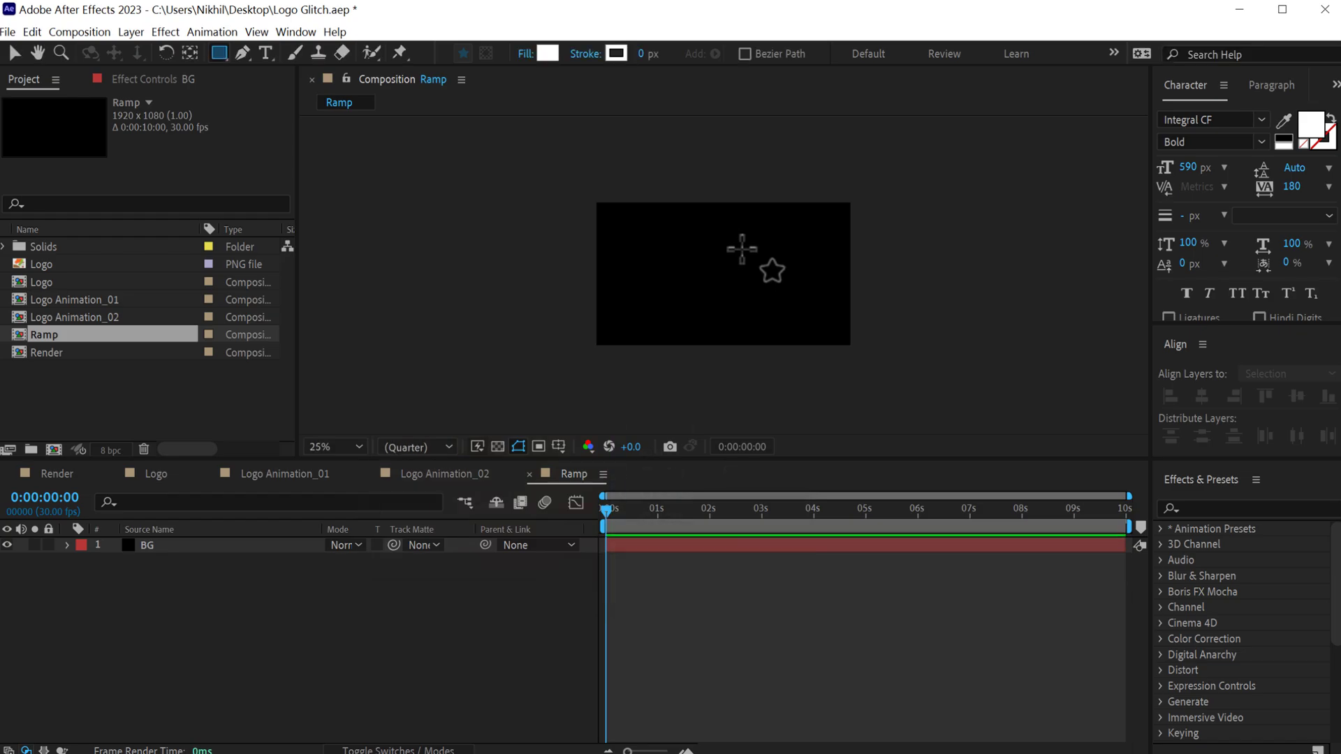
left_click_drag(712, 177, 750, 379)
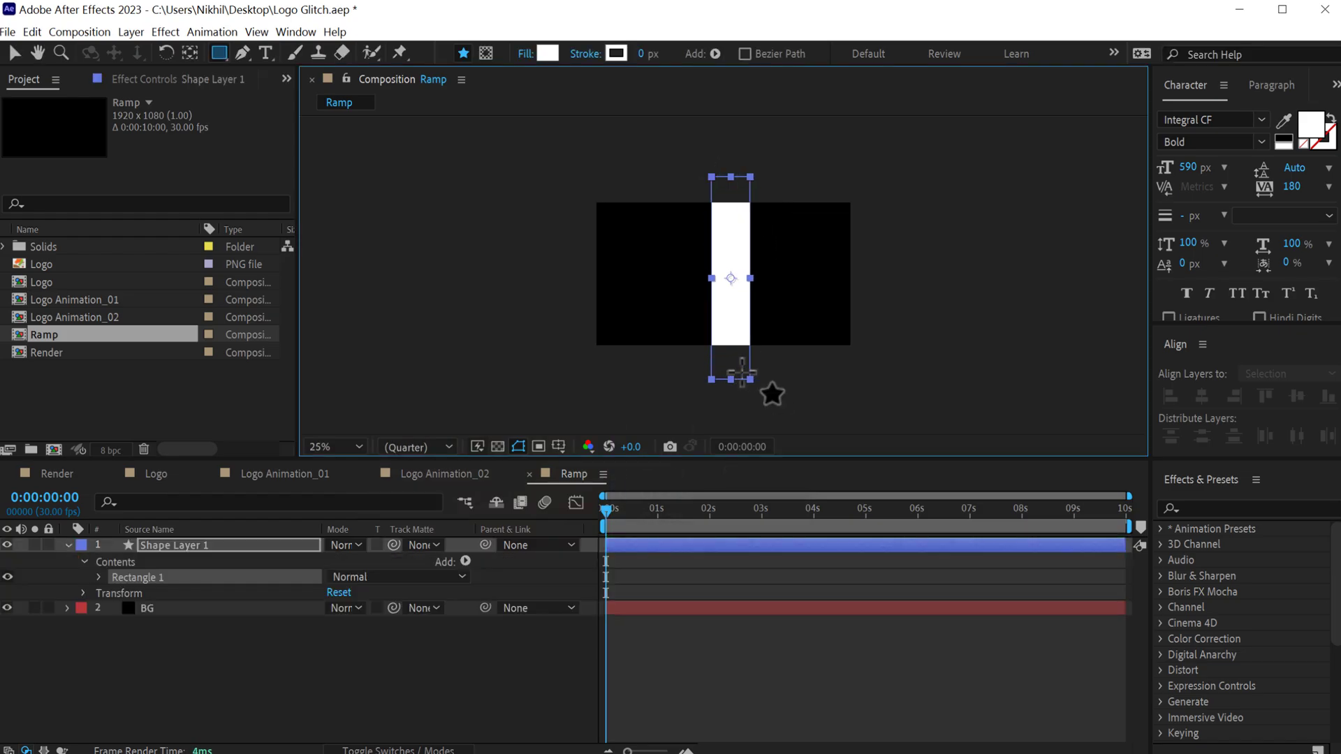
Center the rectangle horizontally and vertically in the composition and rename its layer to Shape.
key("v")
left_click(1203, 396)
left_click(1296, 397)
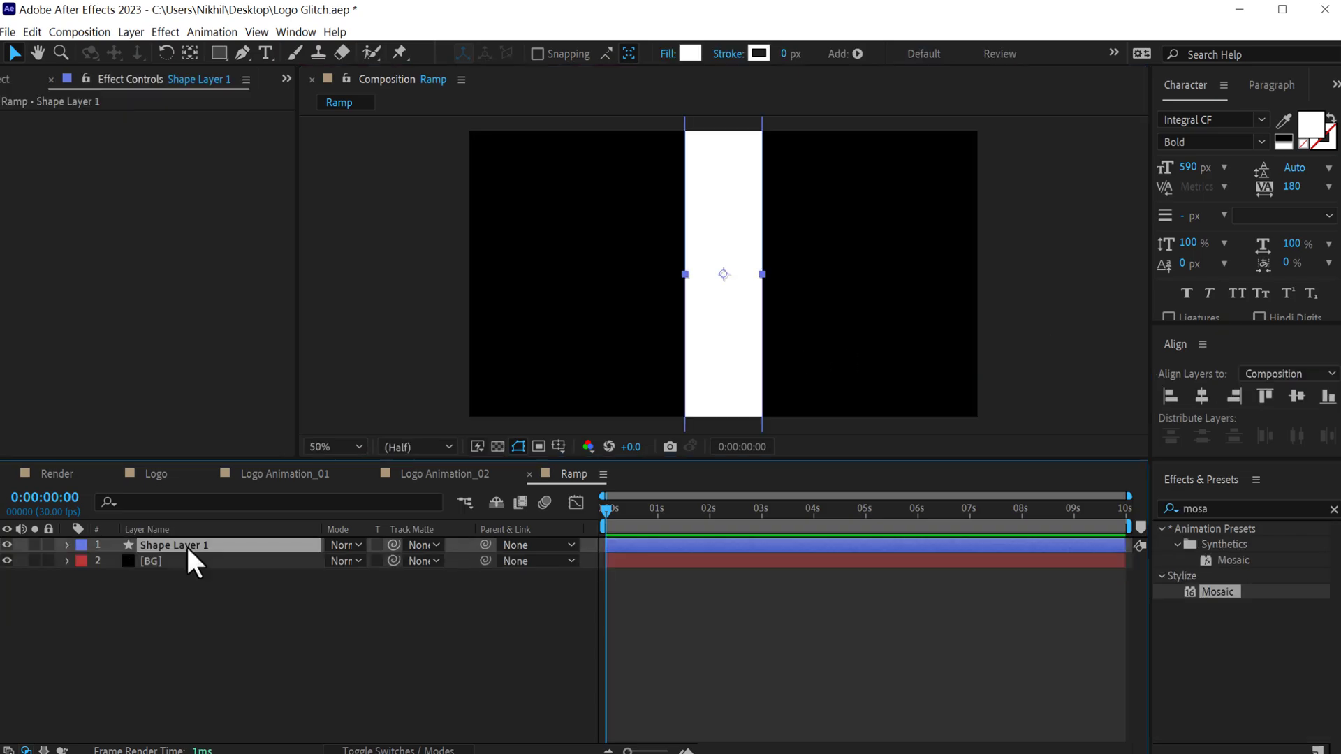
key("Return")
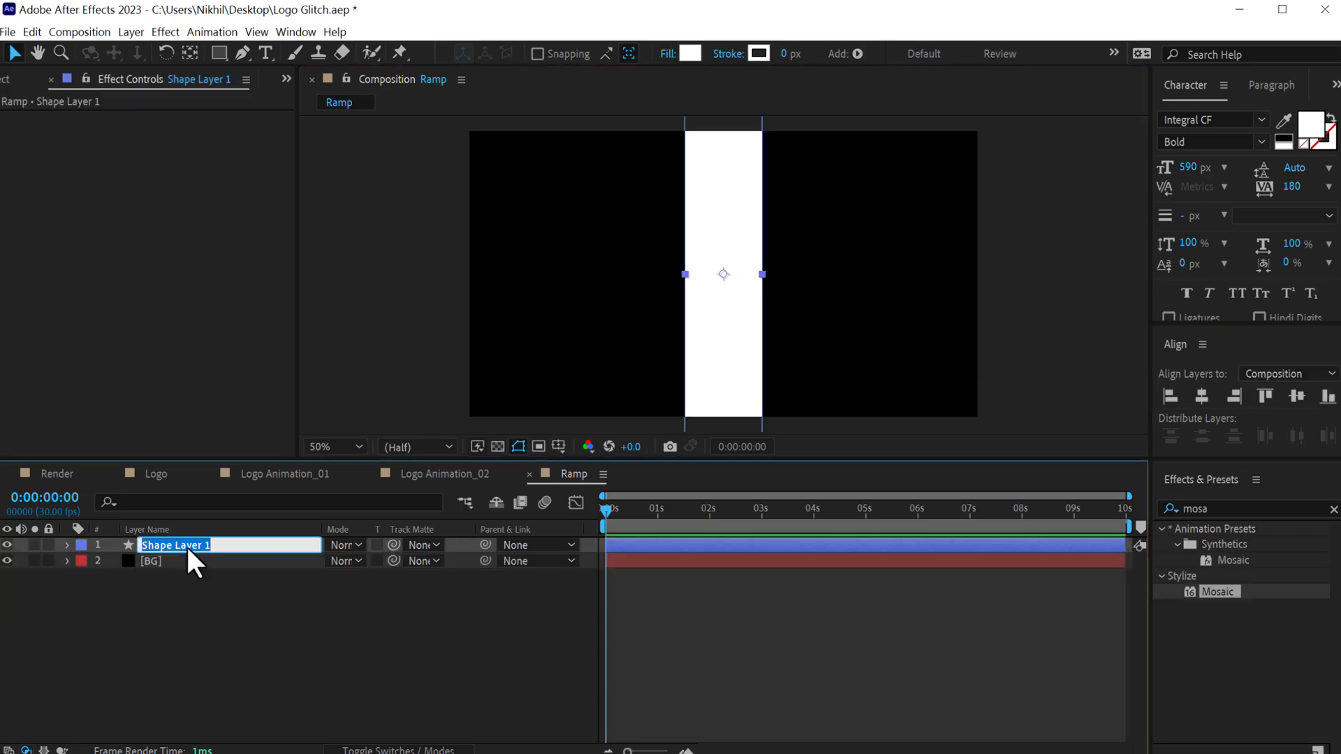
type("Shape")
key("Return")
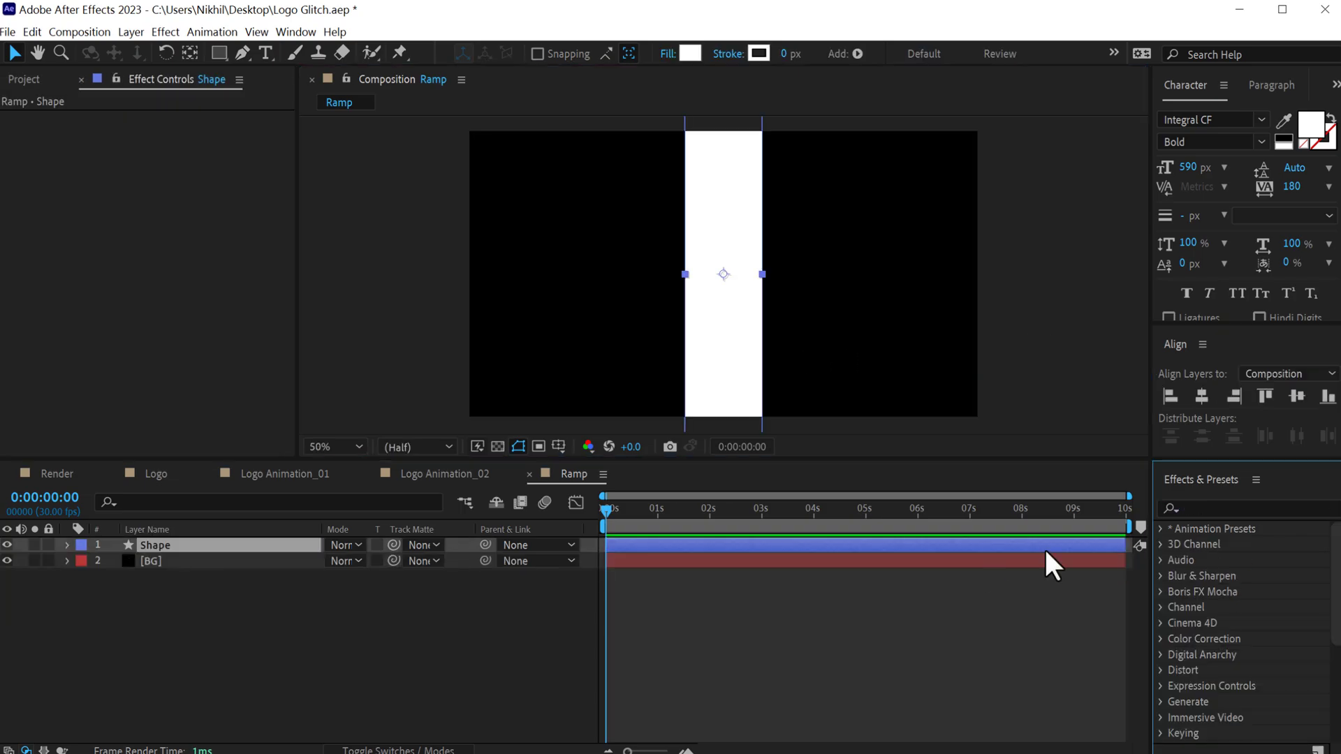
Apply Gaussian Blur to the Shape layer with Blurriness 400 and Repeat Edge Pixels turned off.
left_click(1213, 509)
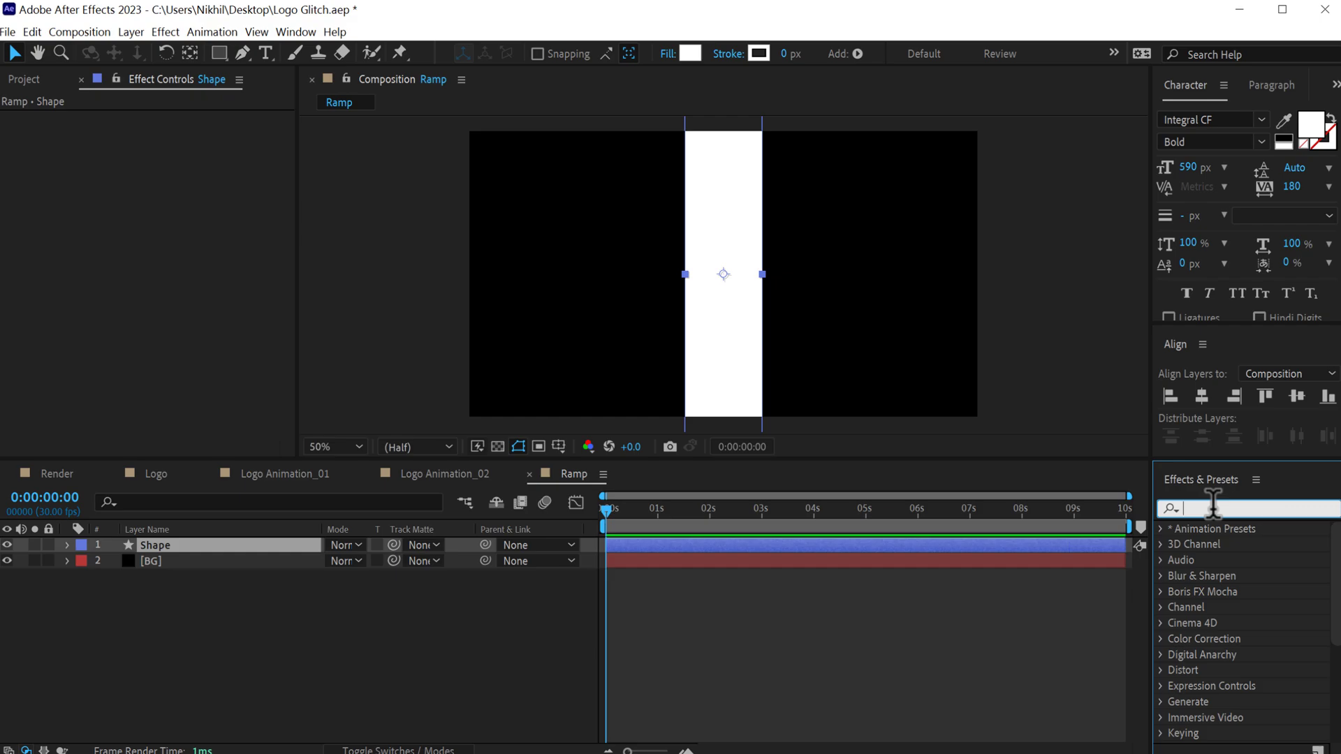
type("gaus")
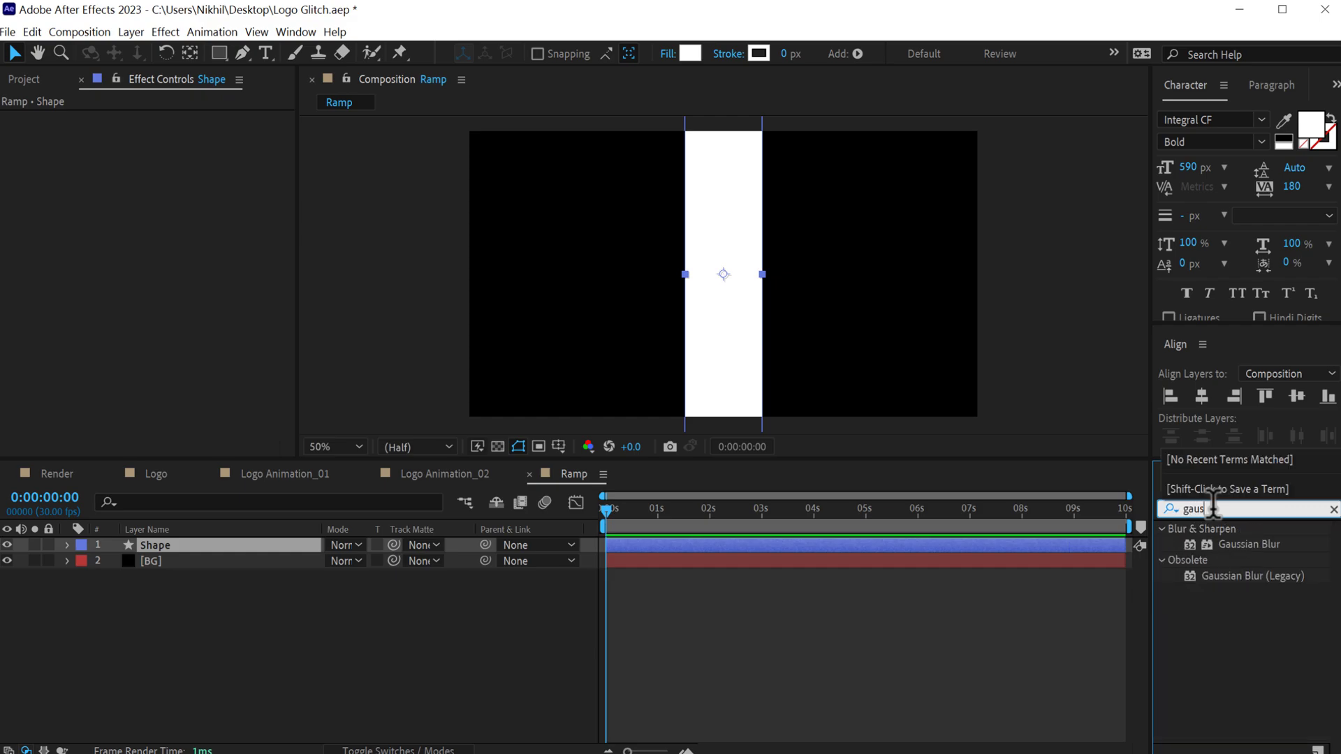
double_click(1240, 536)
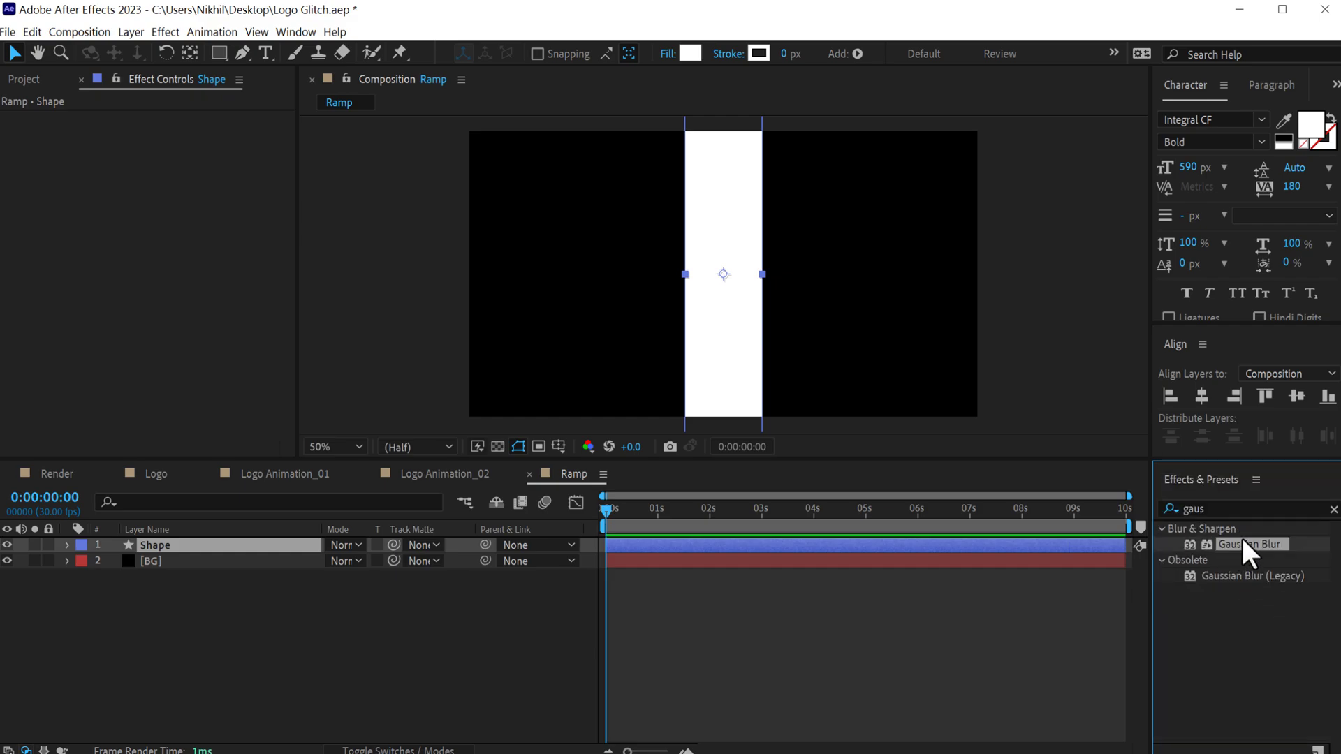
left_click(168, 133)
type("400")
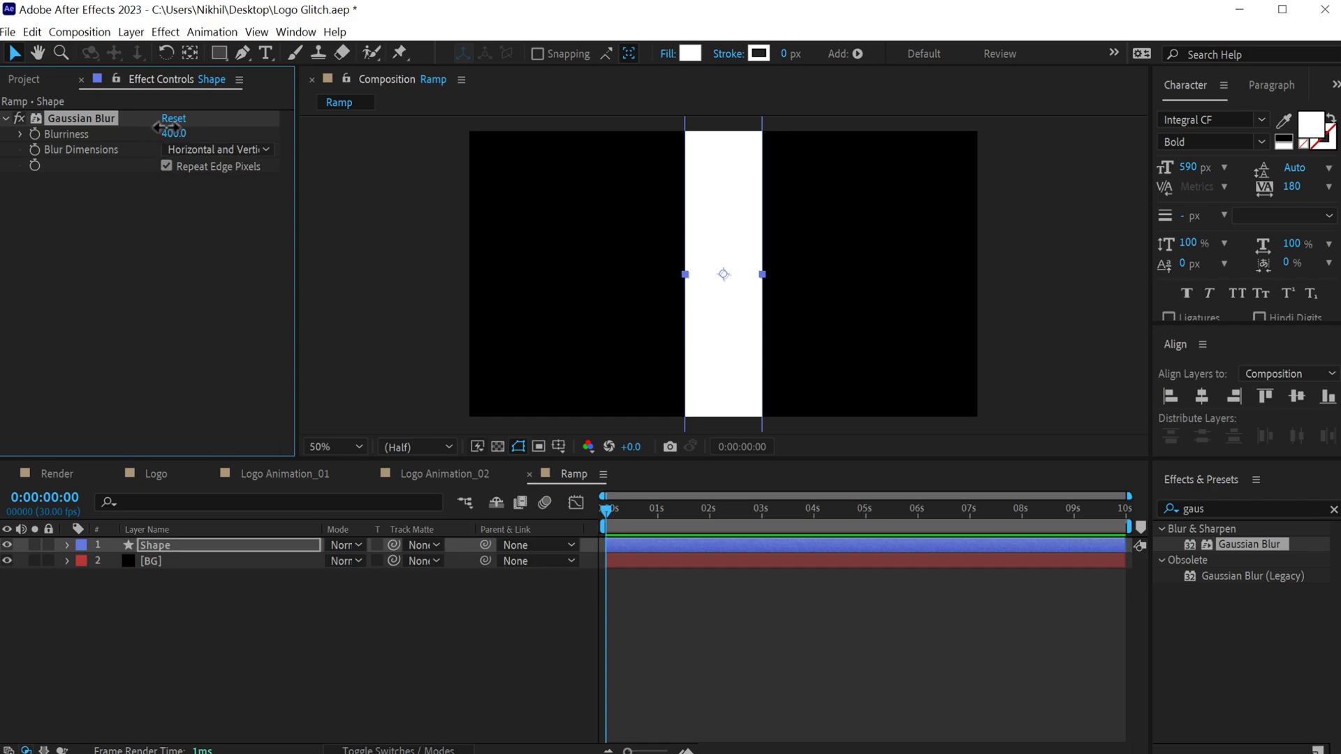
left_click(195, 167)
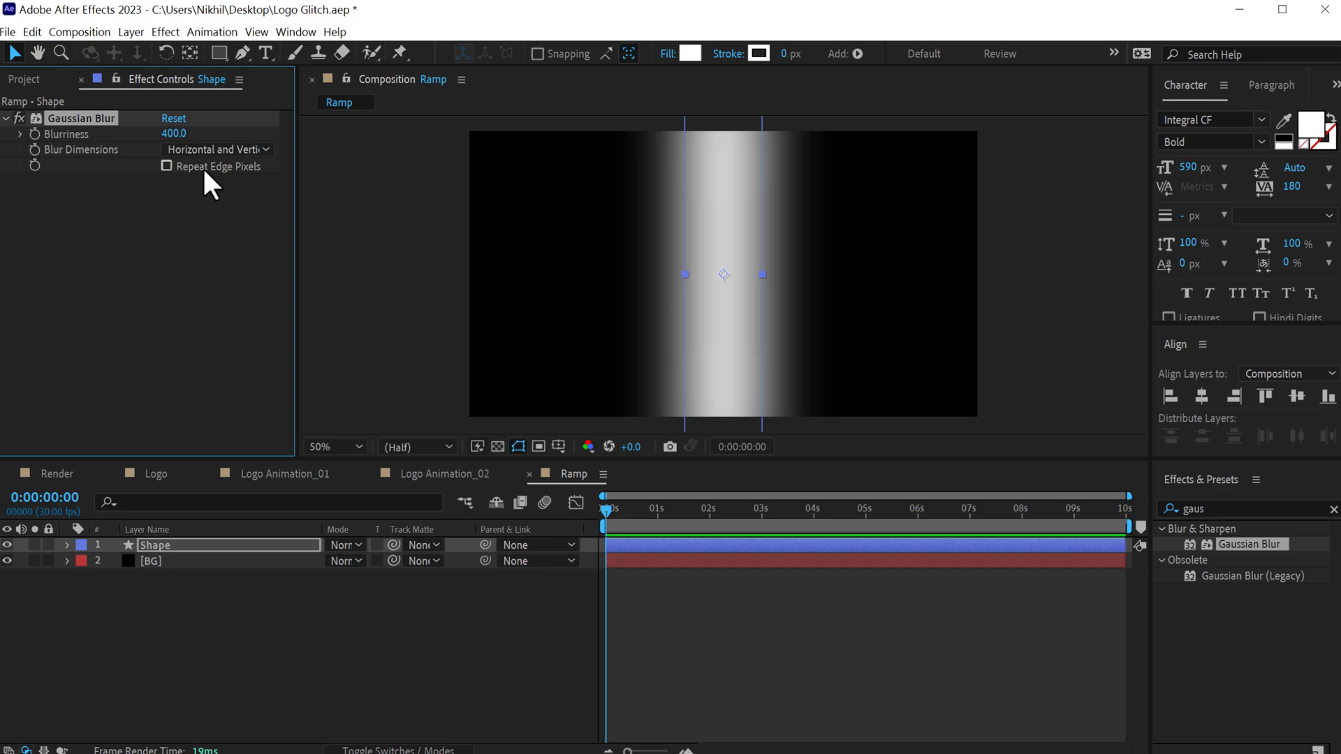
Add an adjustment layer named mosaic above the Shape layer in the Ramp composition.
right_click(211, 604)
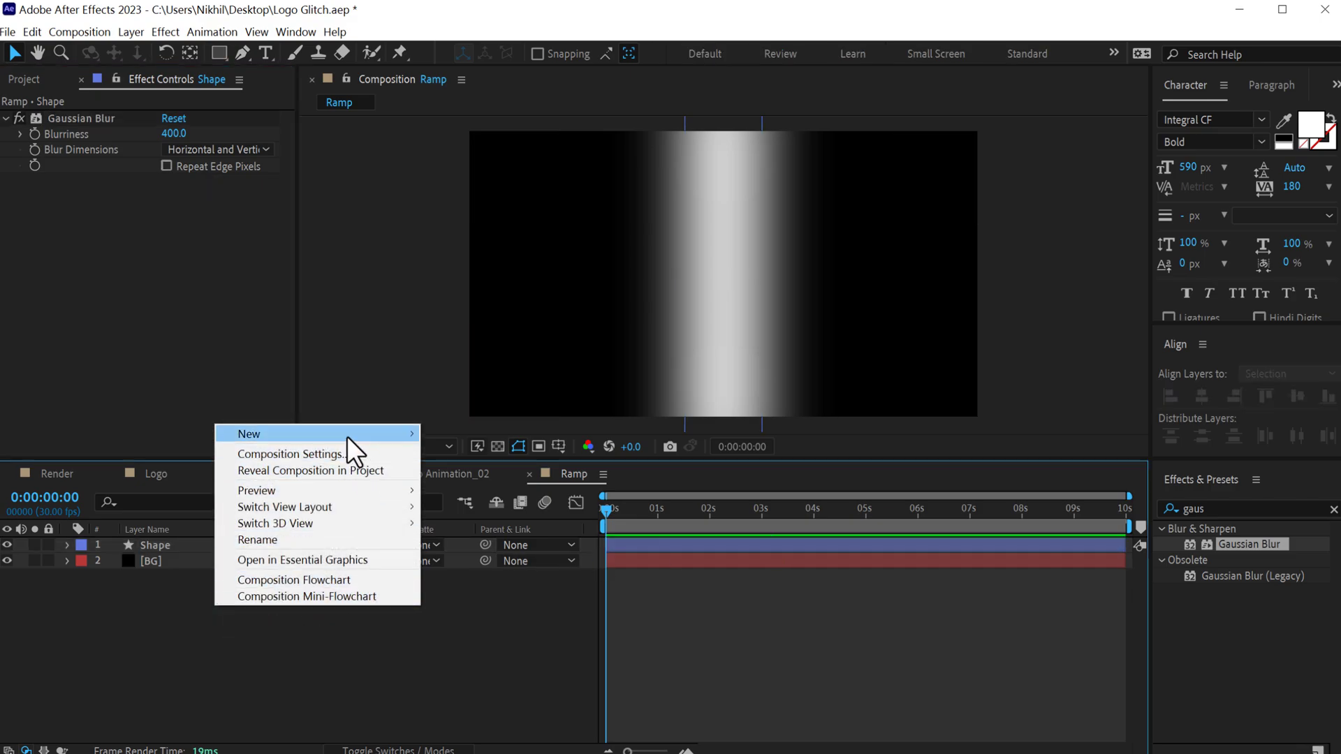
mouse_move(349, 435)
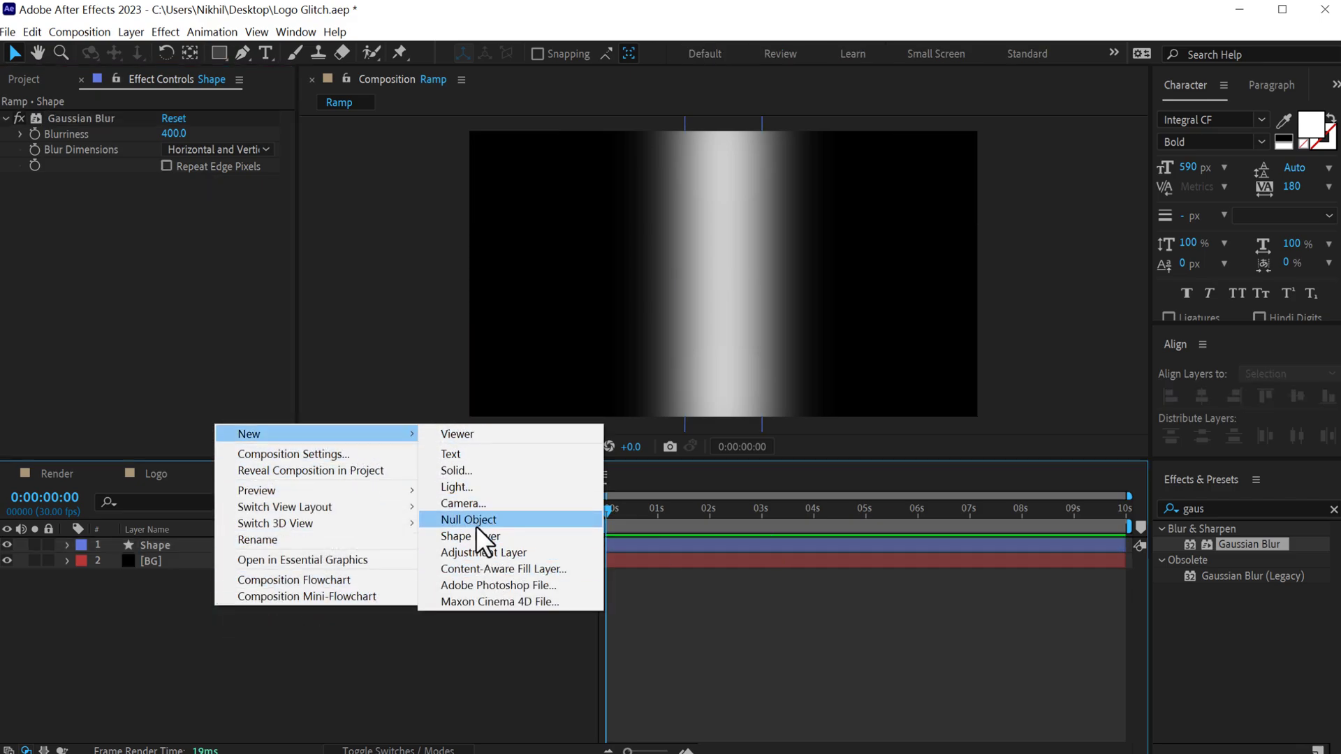
left_click(478, 553)
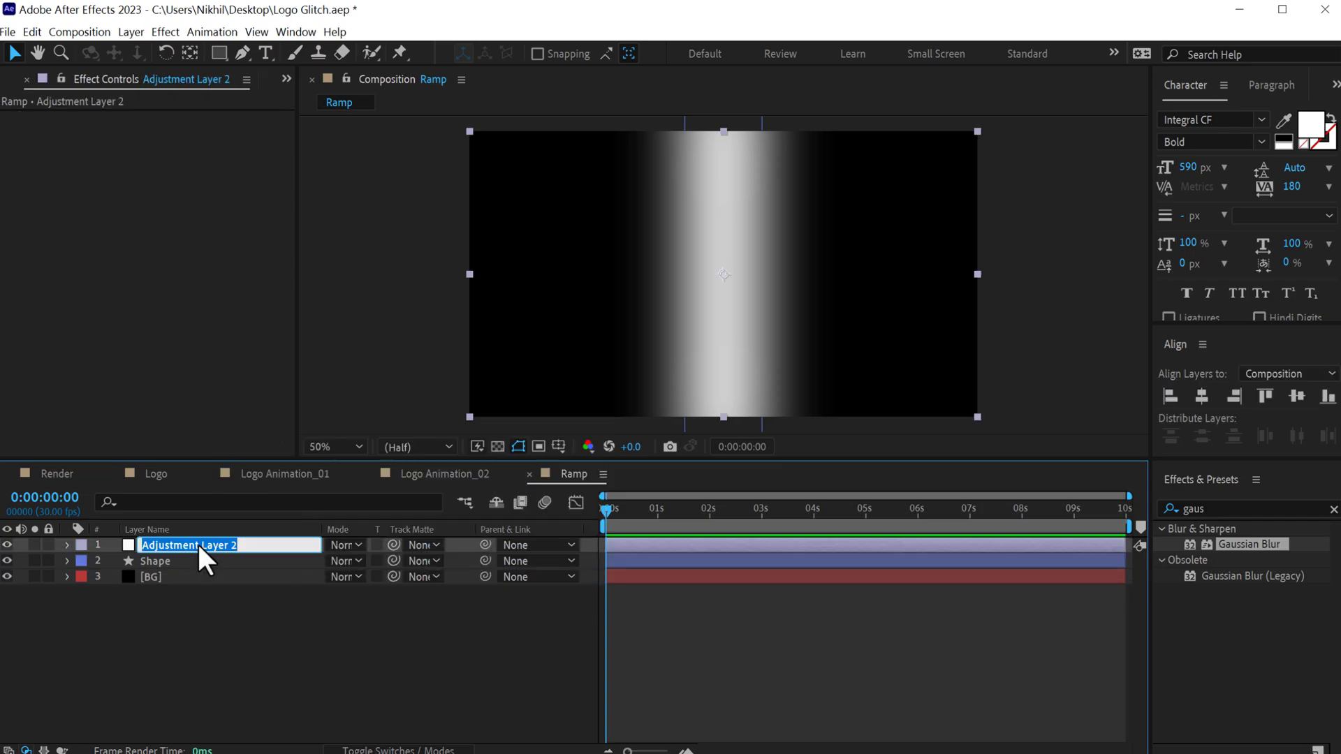
type("mosaic")
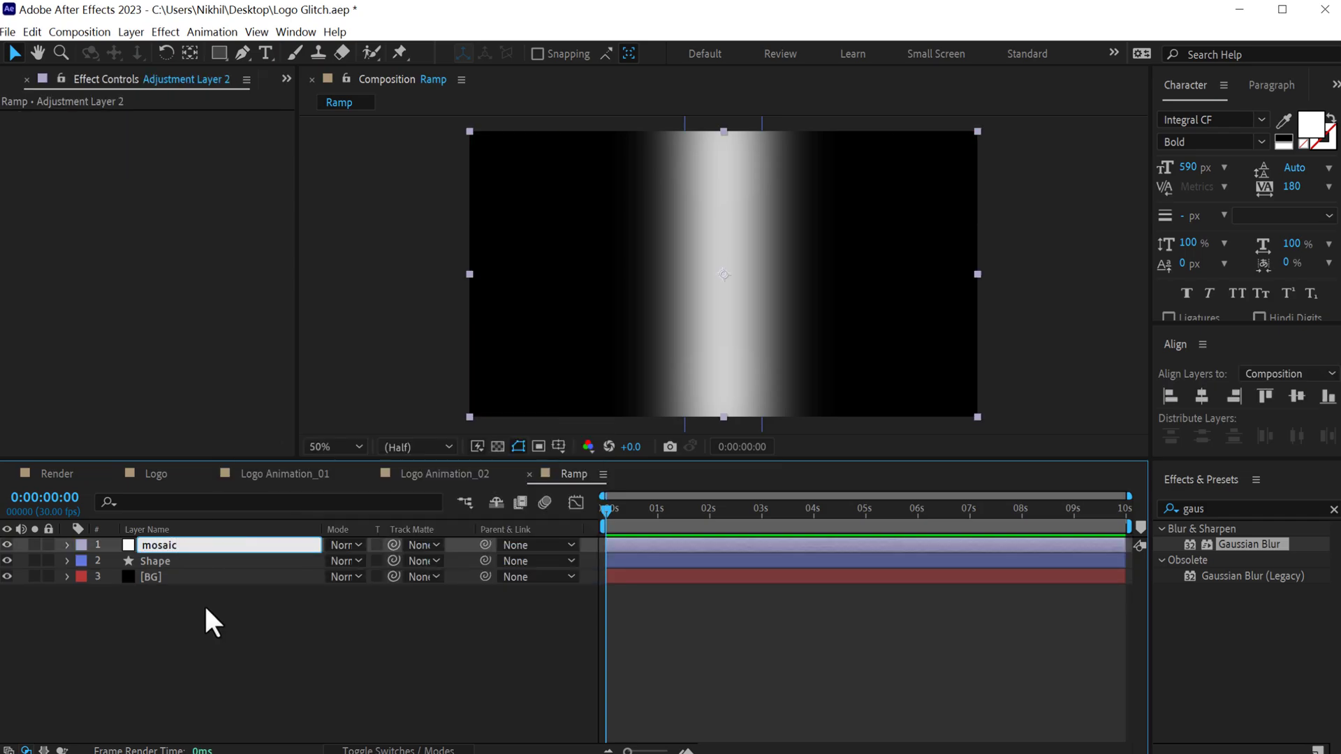
key("Return")
left_click(178, 547)
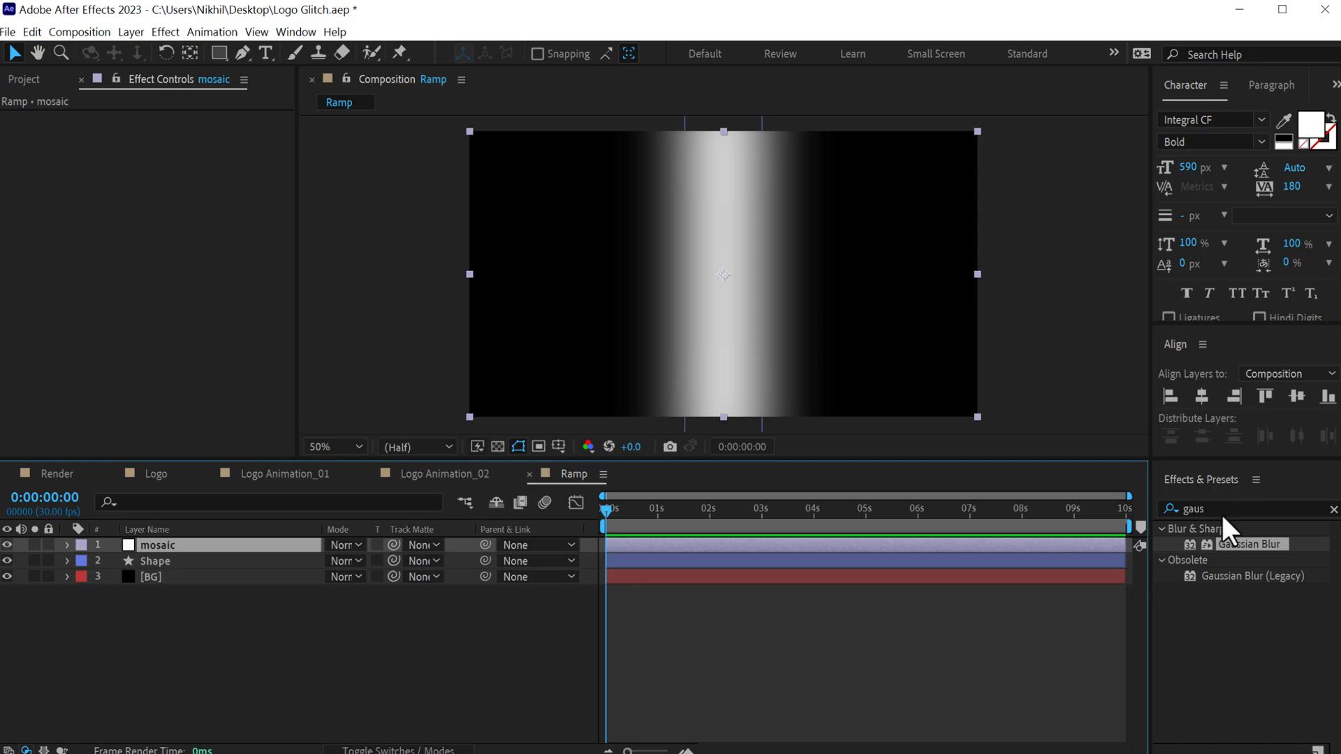
Apply the Mosaic effect to the mosaic layer with Horizontal Blocks 20 and Vertical Blocks 2.
left_click(1203, 509)
type("mosa")
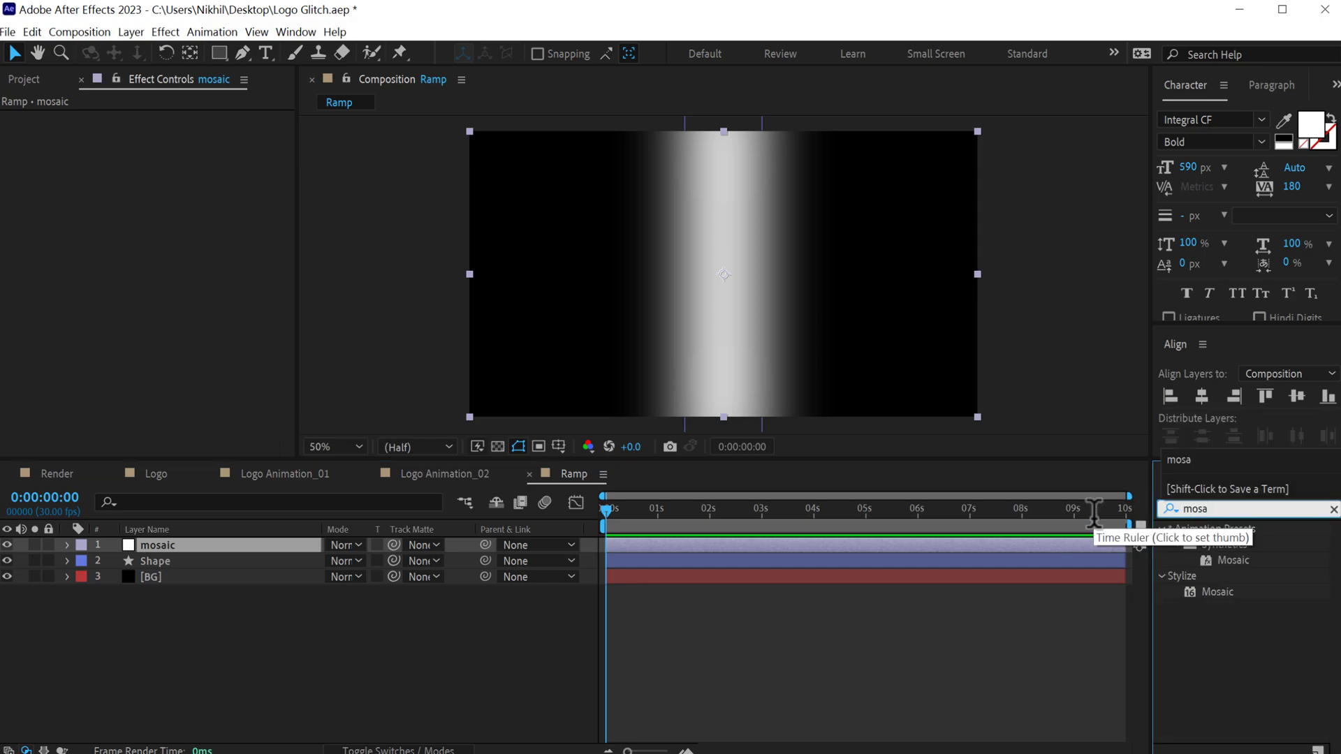
double_click(1215, 592)
left_click(168, 134)
type("20")
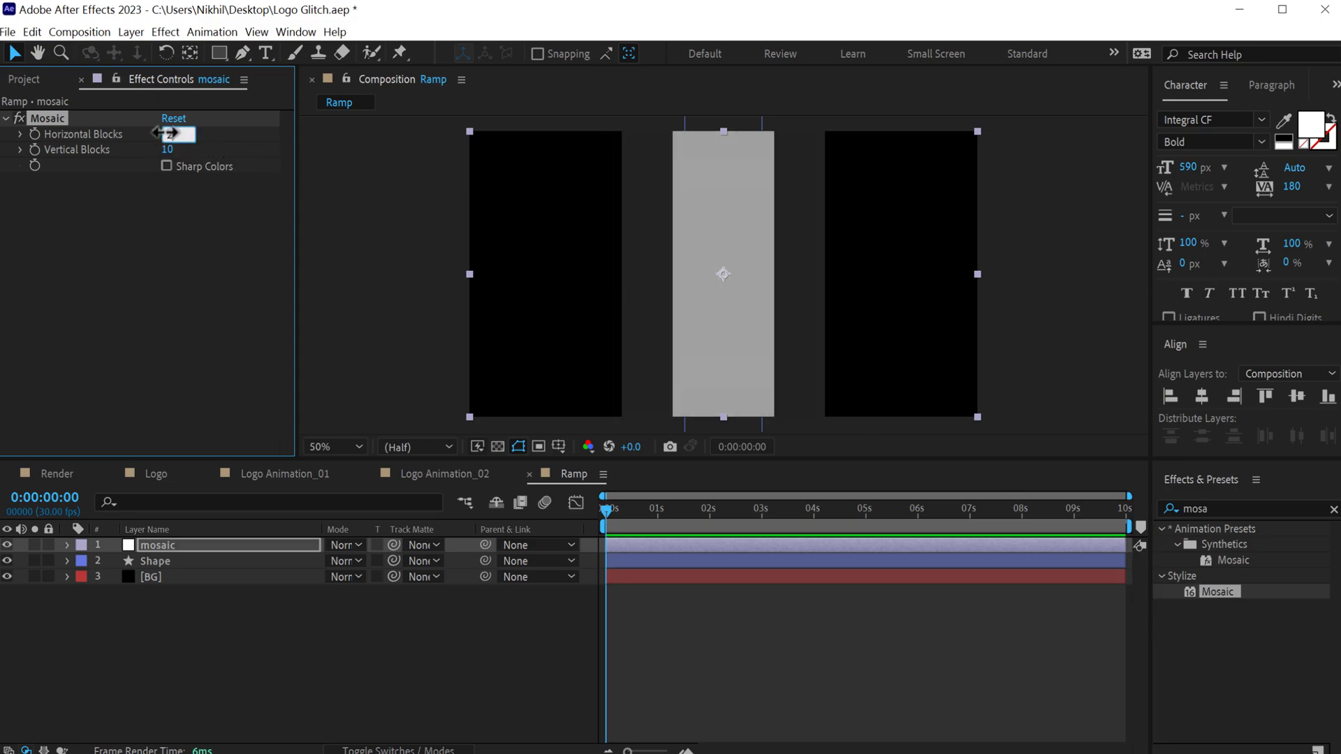
key("Return")
left_click(167, 150)
type("2")
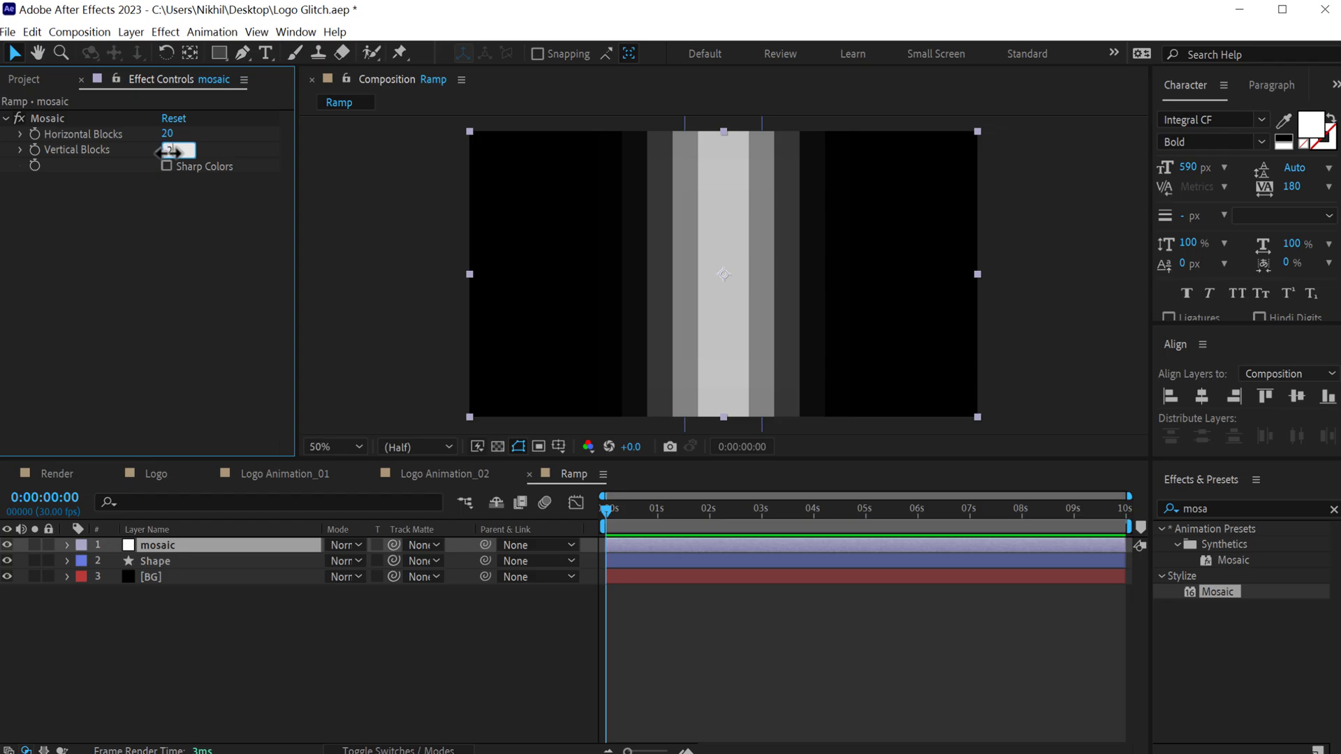
key("Return")
Create a new 1920 x 1080, 30 fps, 10-second composition named Animation_01.
left_click(24, 79)
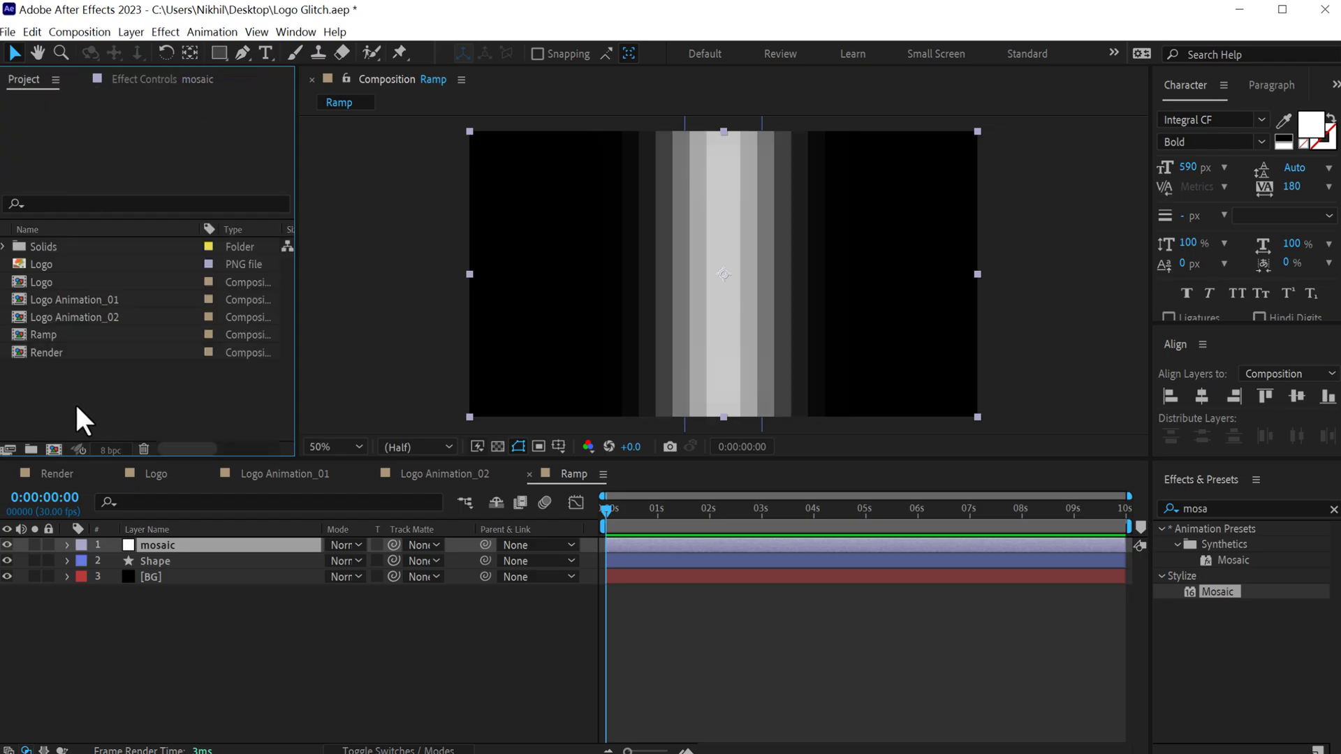
left_click(52, 450)
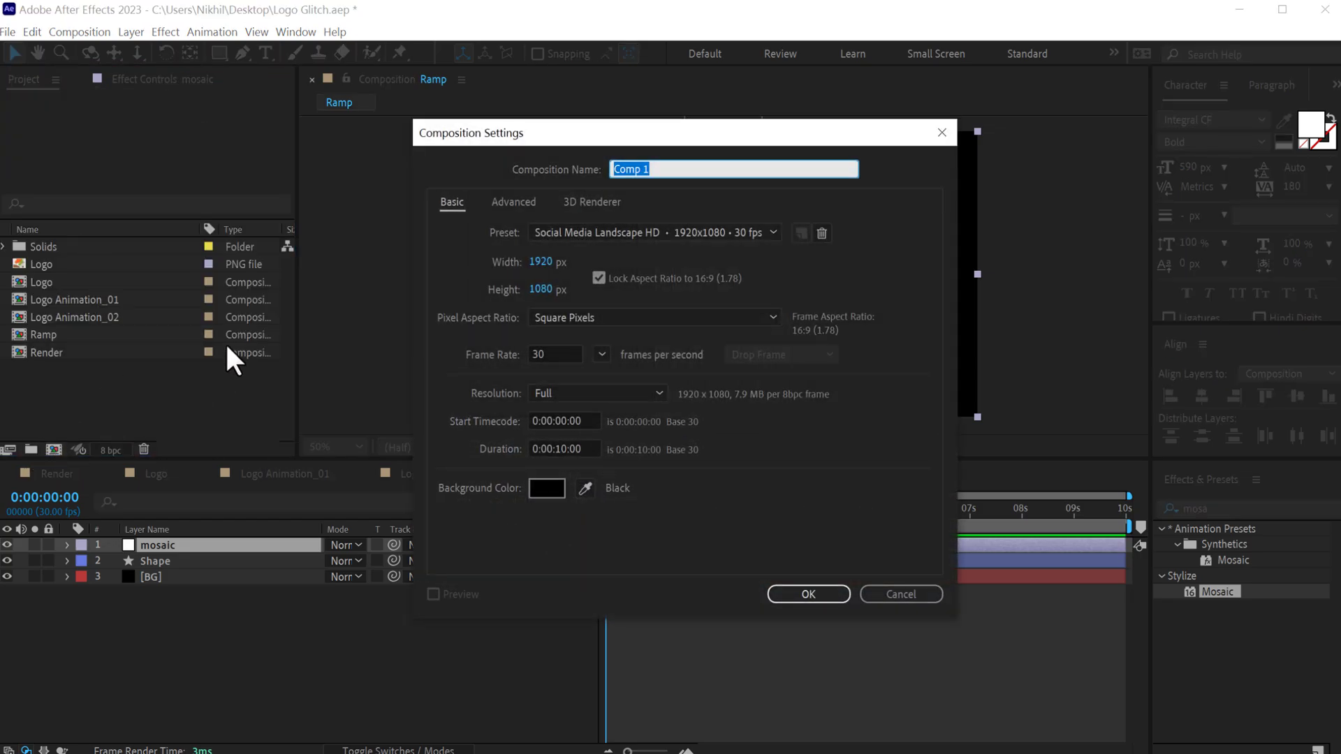
type("Animation_01")
key("Return")
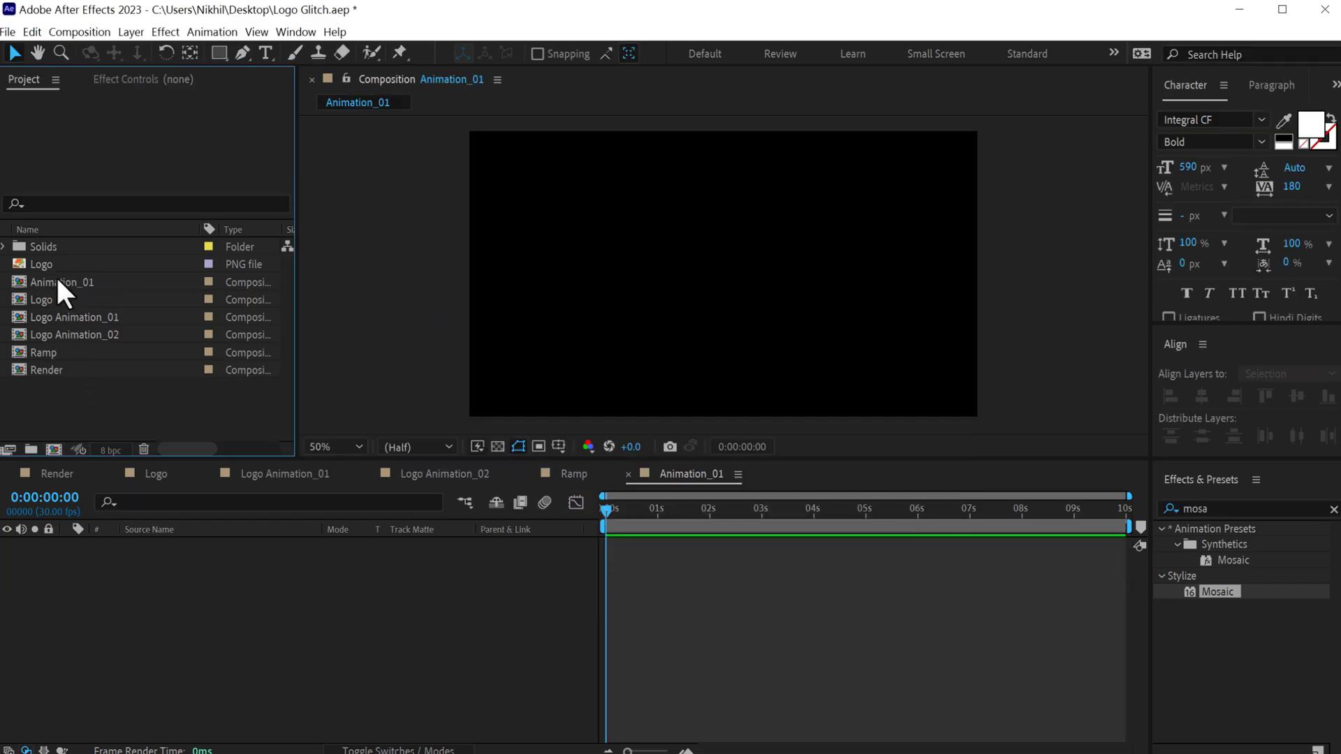
Add the Ramp composition to Animation_01 as a hidden layer and place Logo Animation_01 above it.
left_click_drag(52, 354, 19, 556)
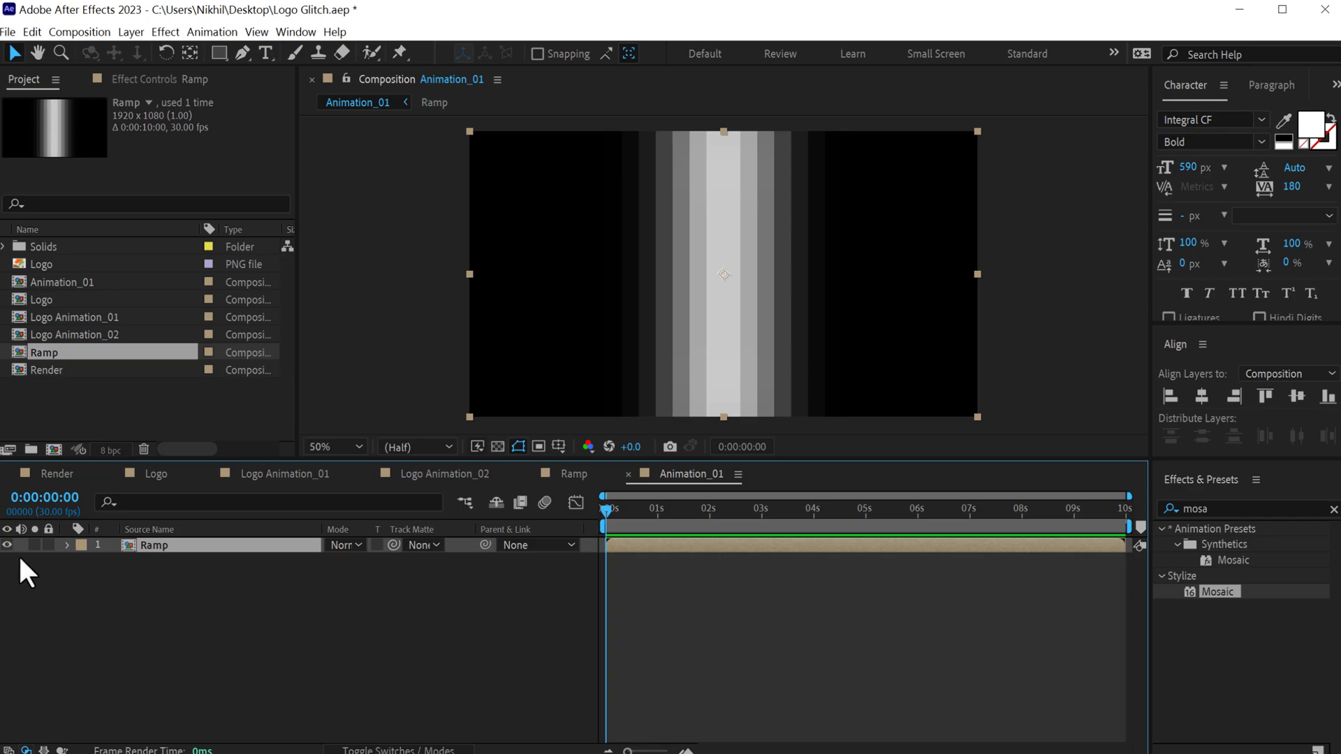
left_click(8, 544)
left_click(75, 584)
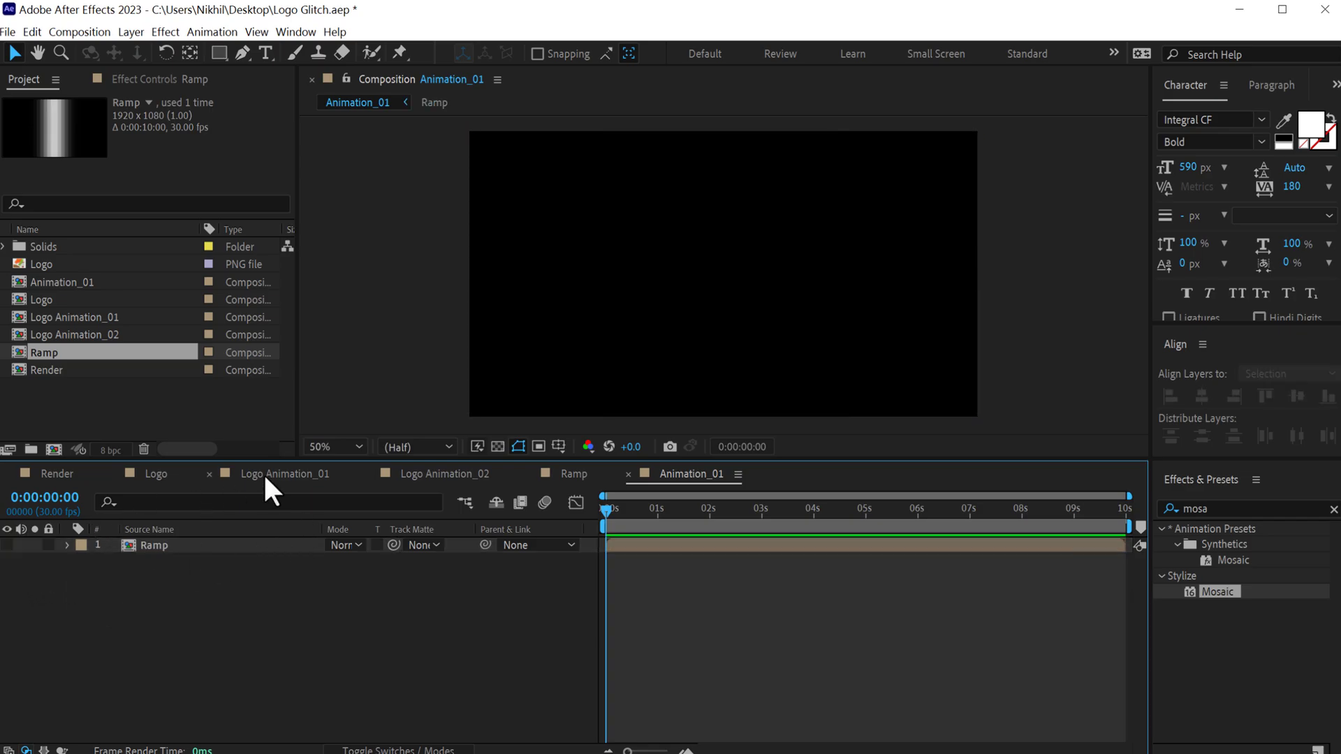
left_click_drag(83, 313, 167, 544)
Apply Time Displacement to the Logo Animation_01 layer with Ramp as the displacement layer, and preview the animation from the start.
left_click(1212, 509)
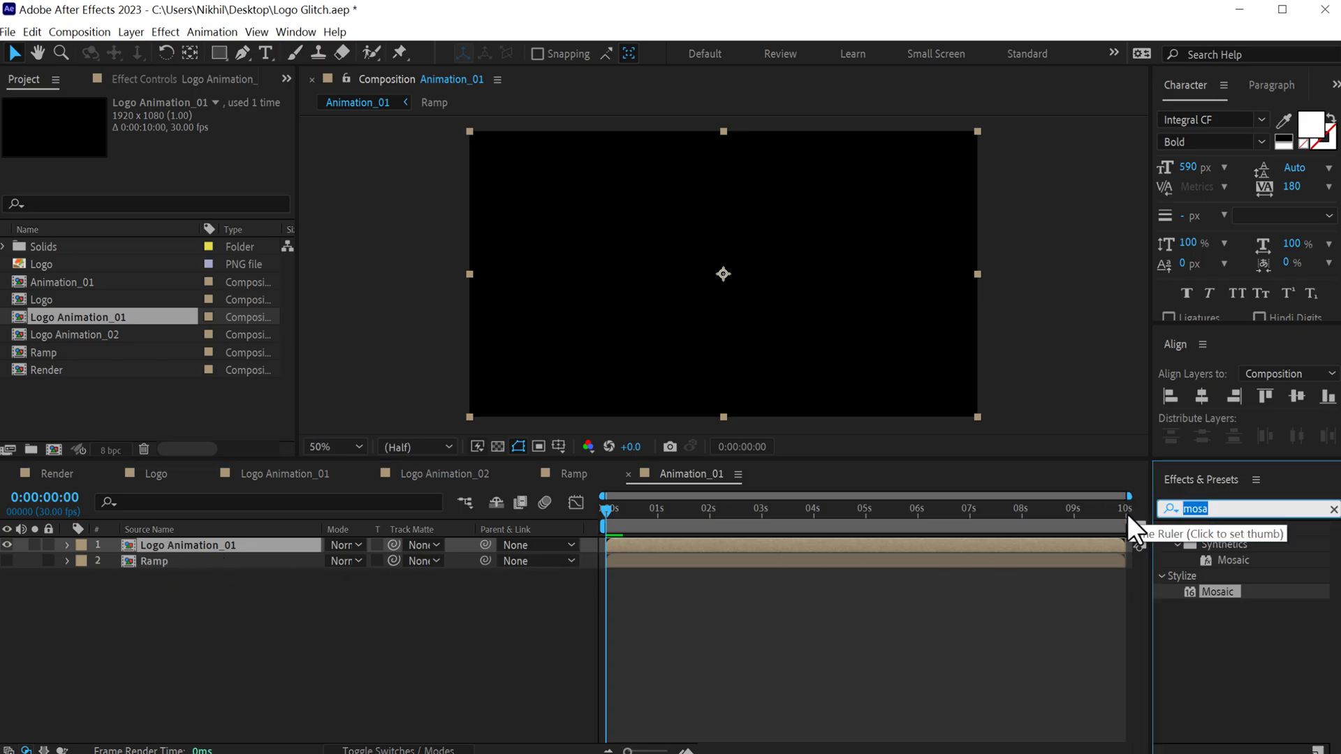
type("time di")
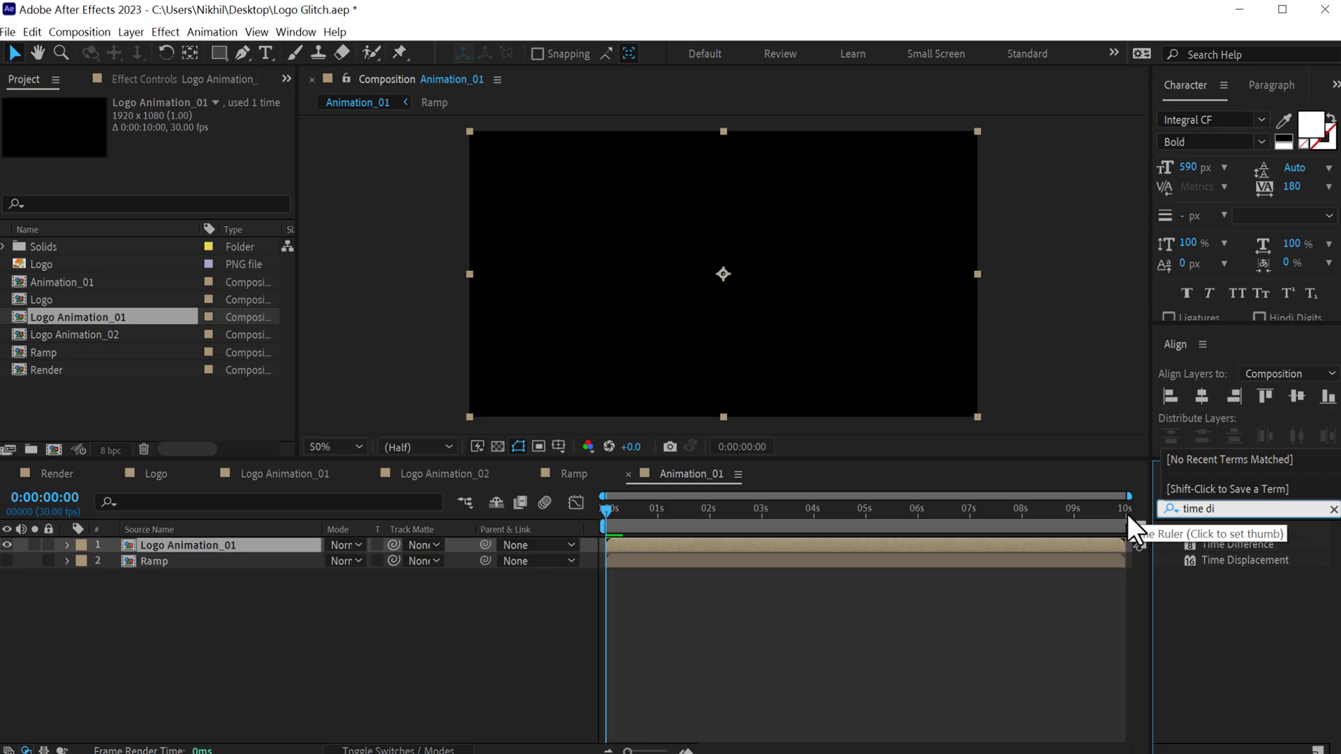
double_click(1241, 559)
mouse_move(686, 515)
left_mouse_down()
mouse_move(668, 514)
mouse_move(692, 514)
left_mouse_up()
left_click_drag(296, 168, 357, 168)
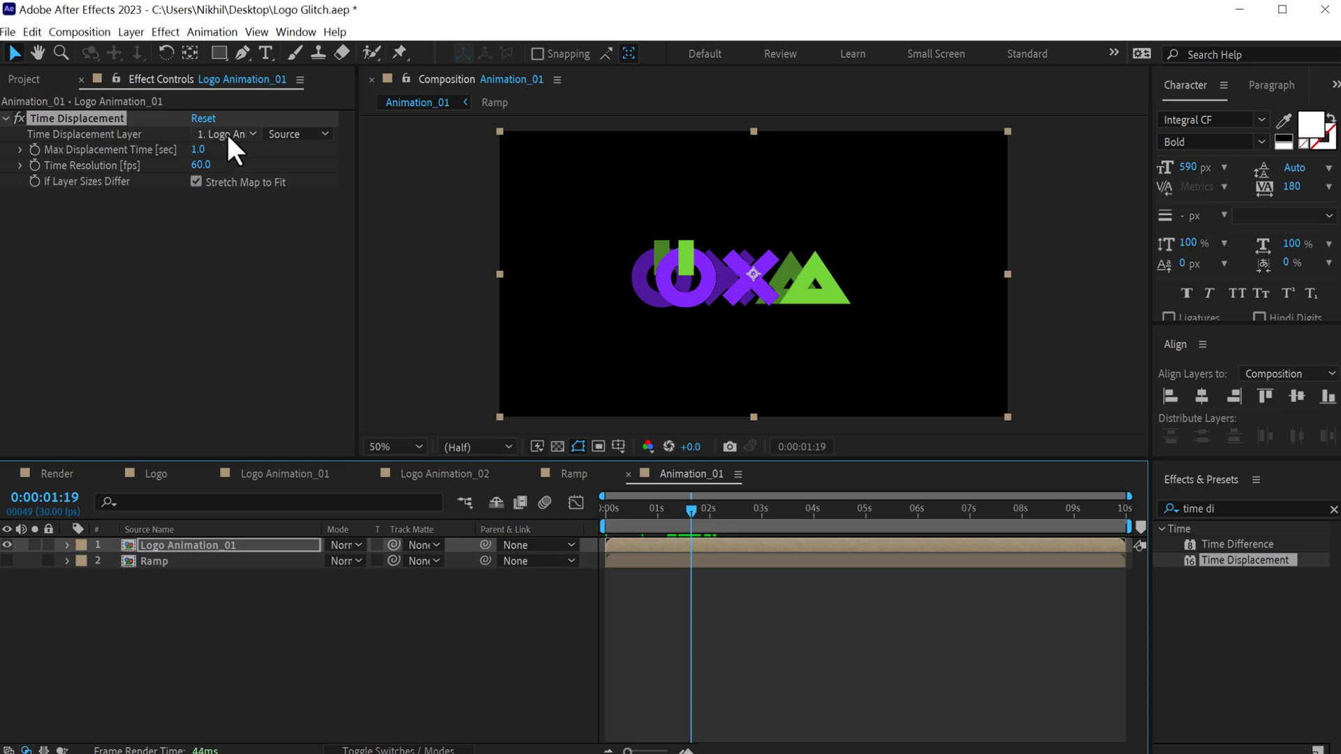
left_click(228, 131)
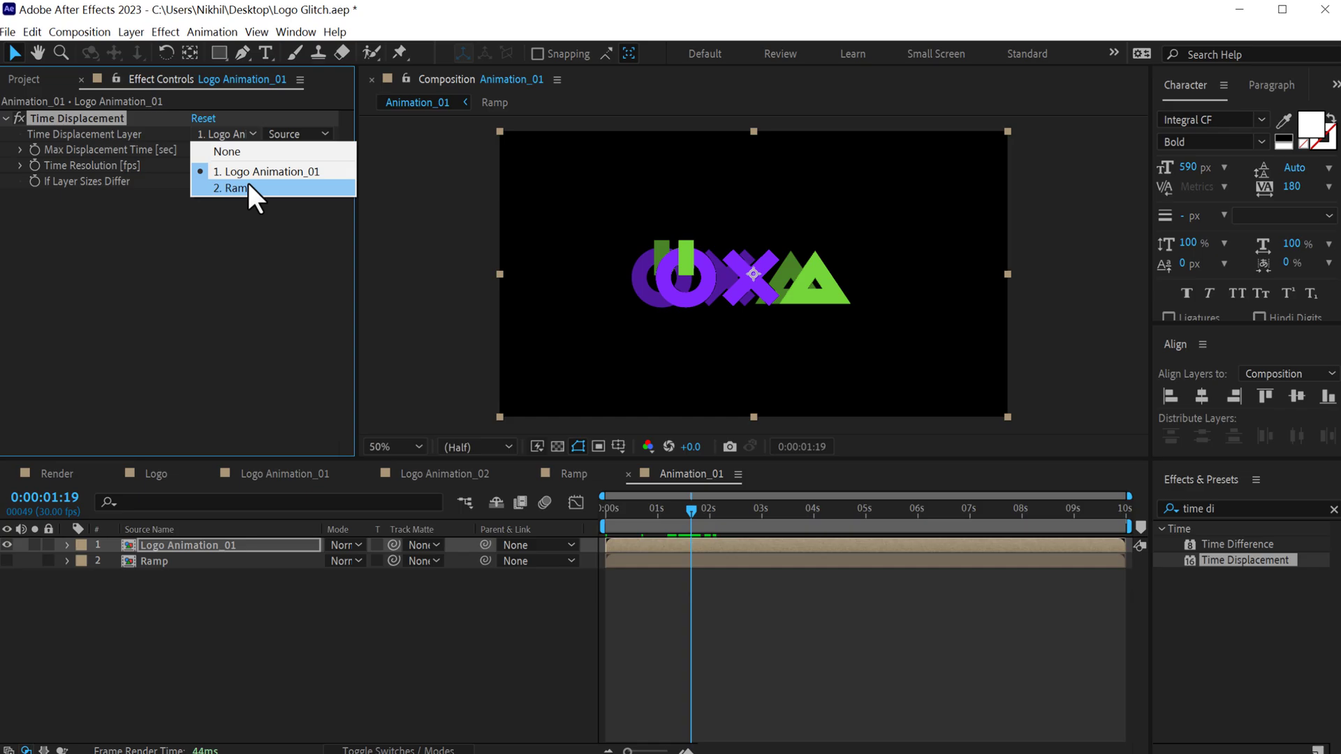
left_click(249, 184)
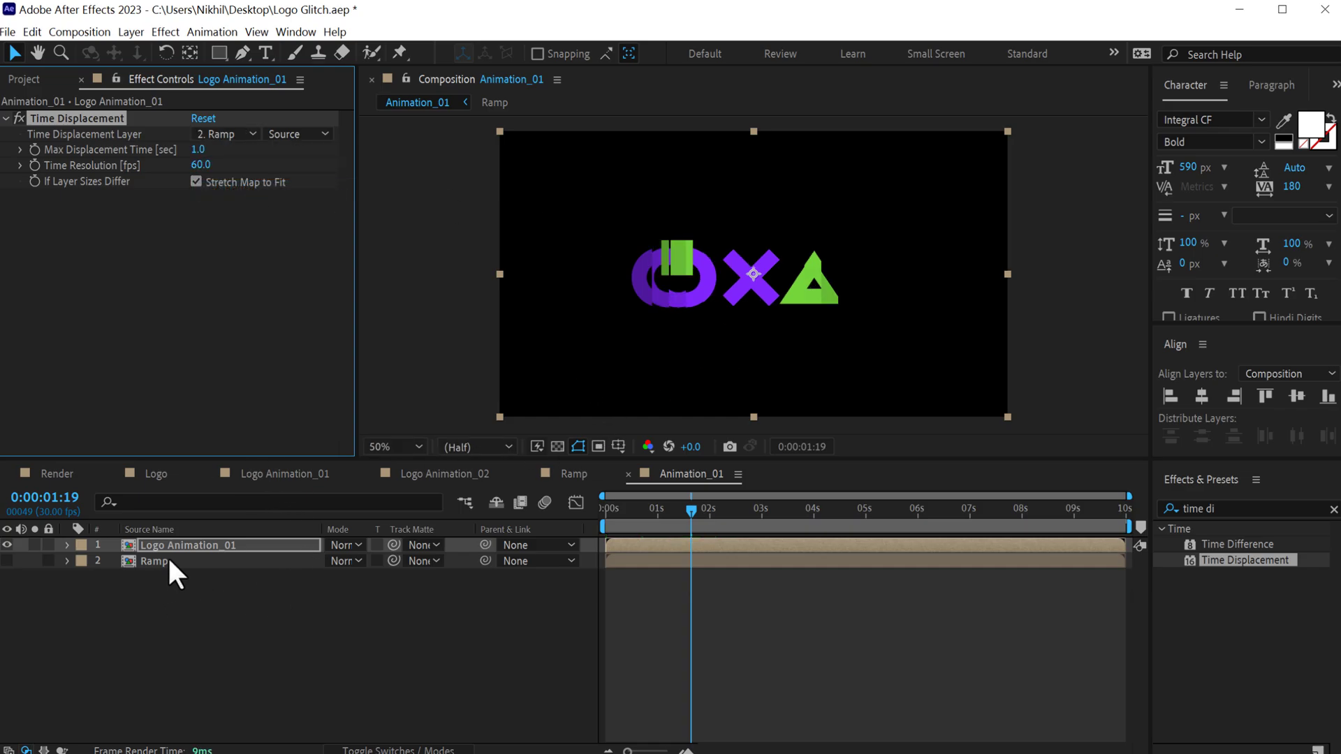
left_click_drag(621, 517, 564, 517)
key("space")
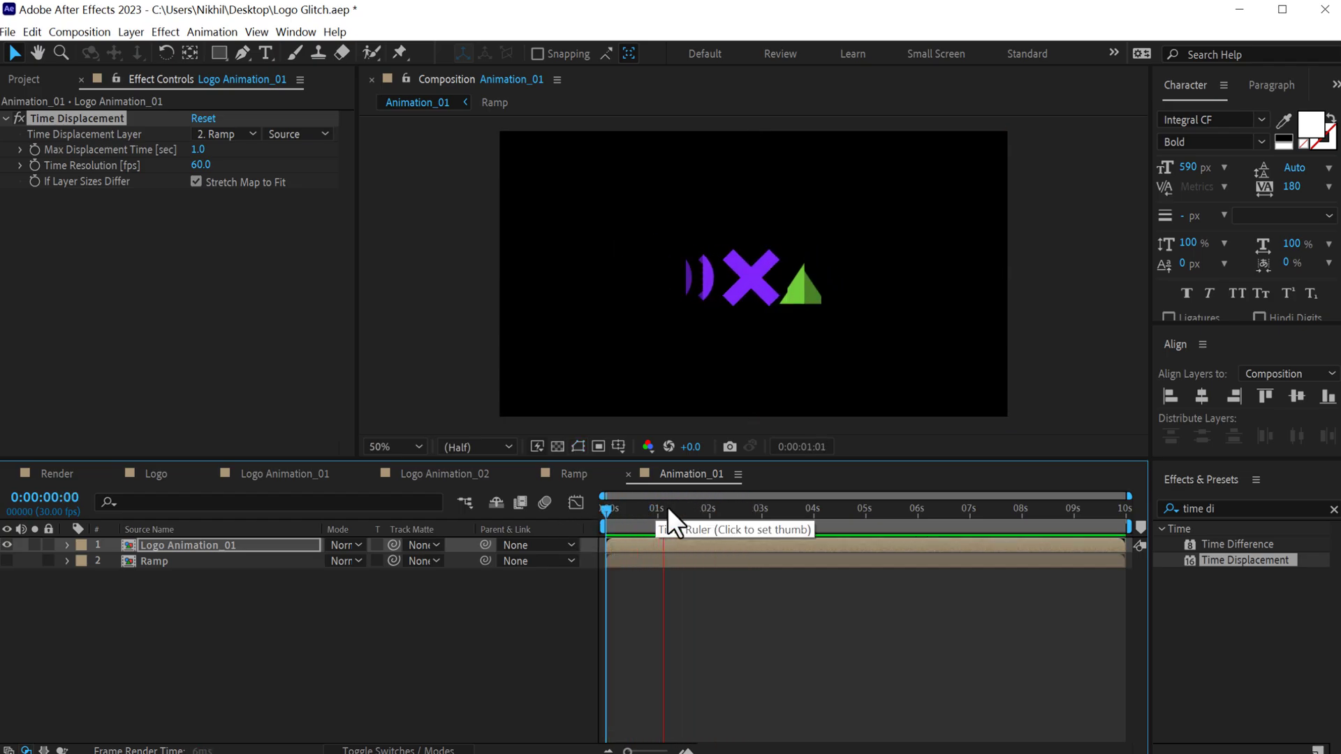
key("space")
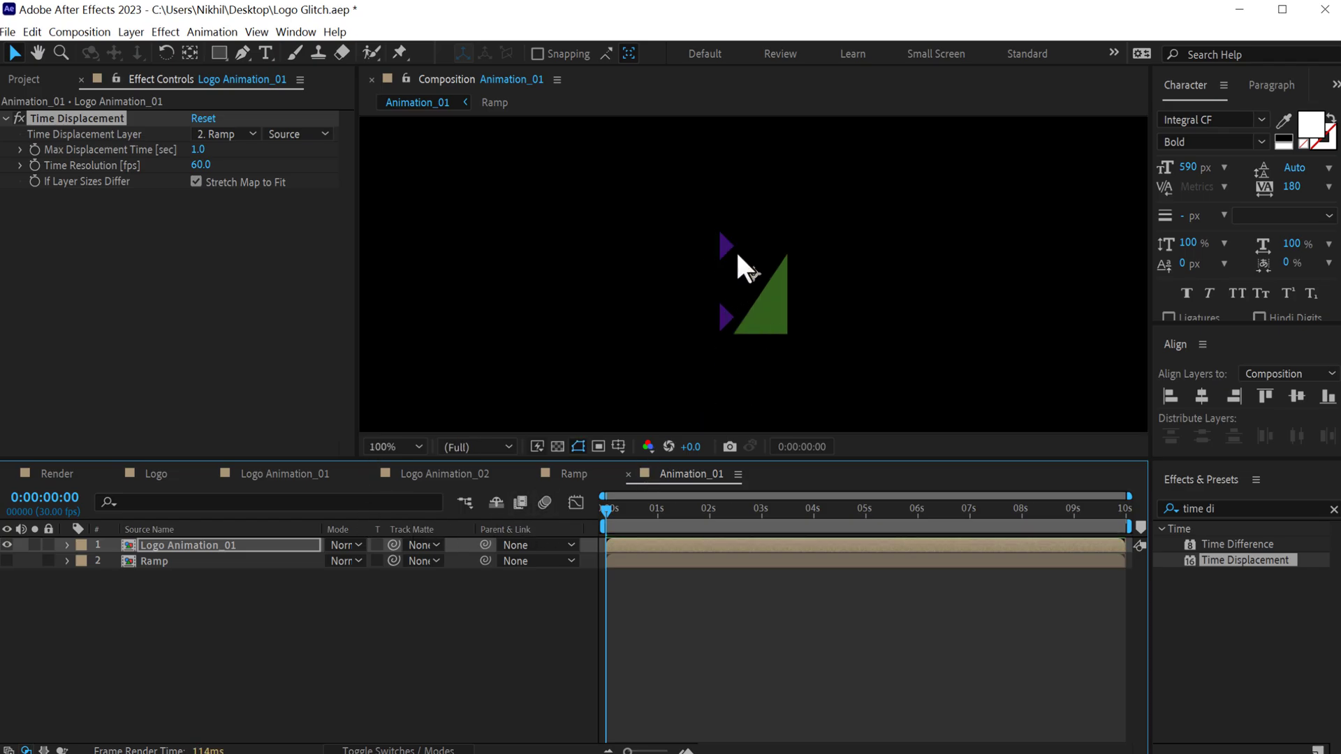
In Logo Animation_01, shift the logo's Position and Opacity keyframes to start at about frame 12, checking the result in Animation_01.
double_click(186, 545)
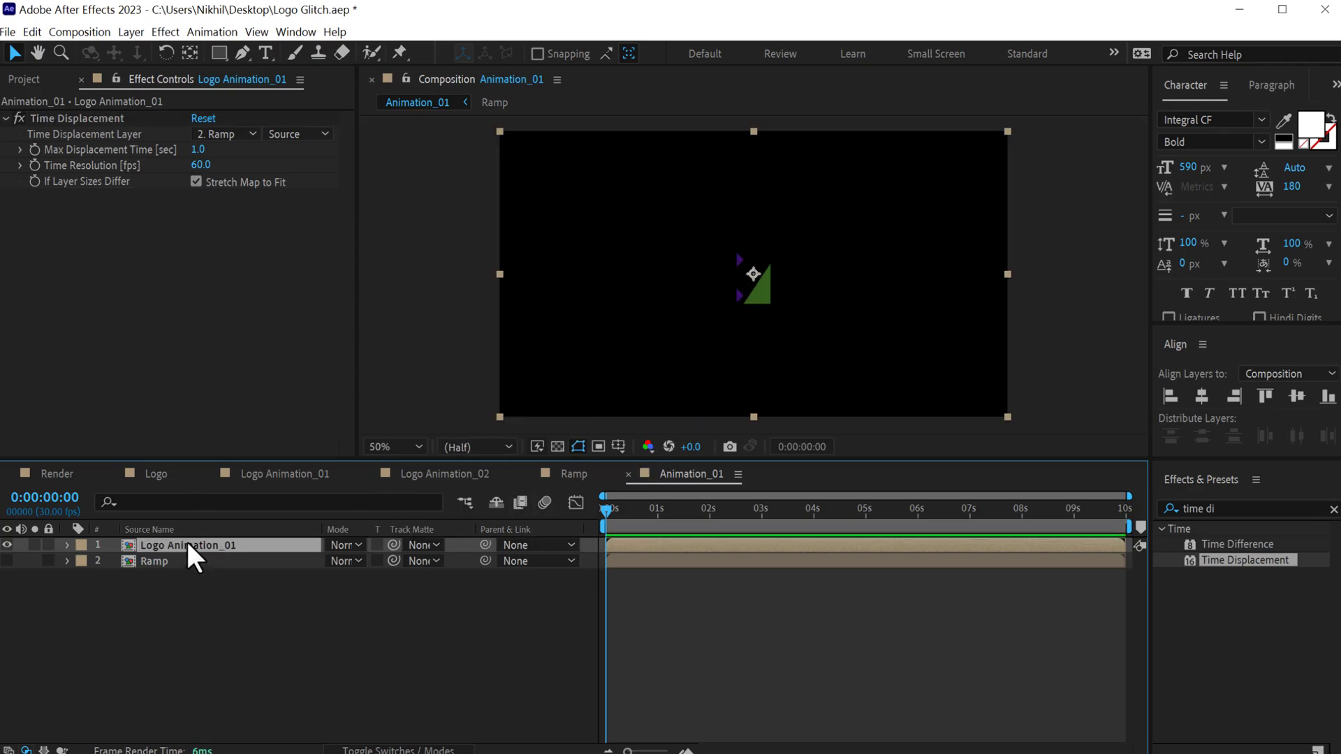
left_click_drag(914, 561, 687, 562)
left_click(677, 478)
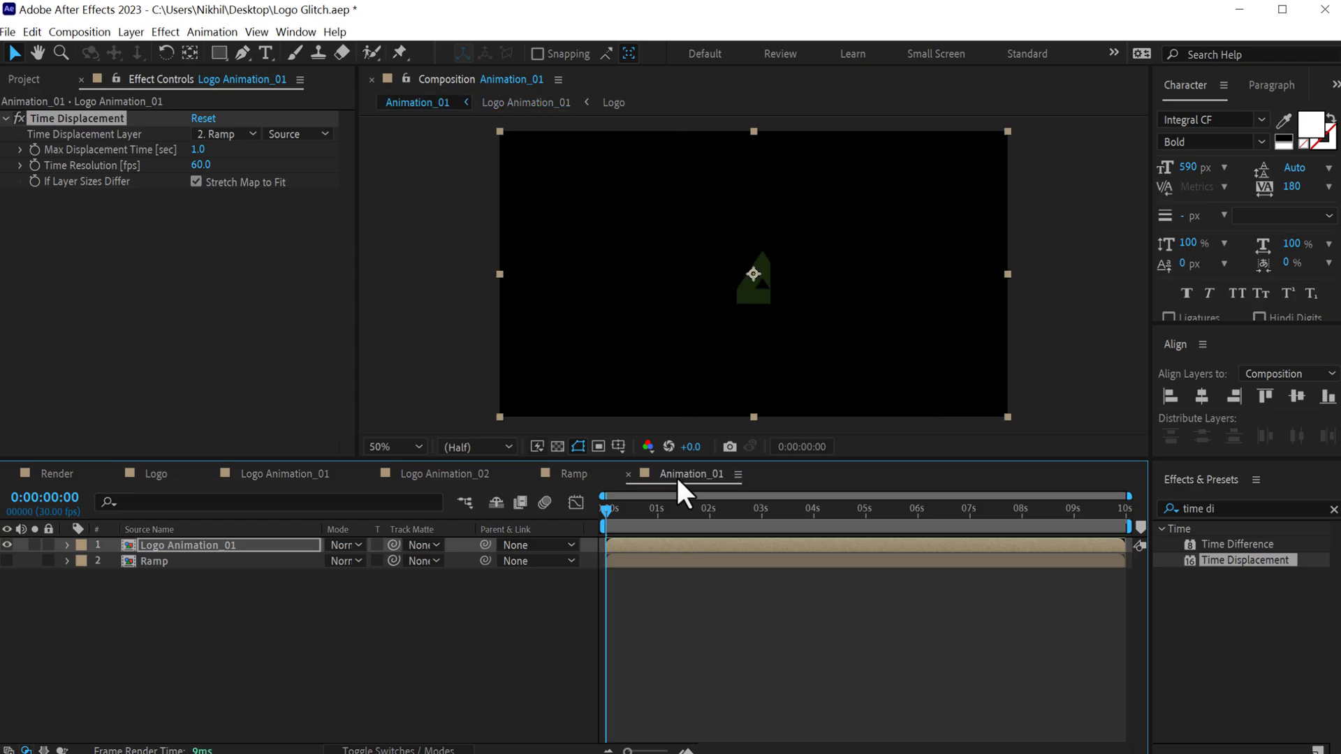
left_click(311, 482)
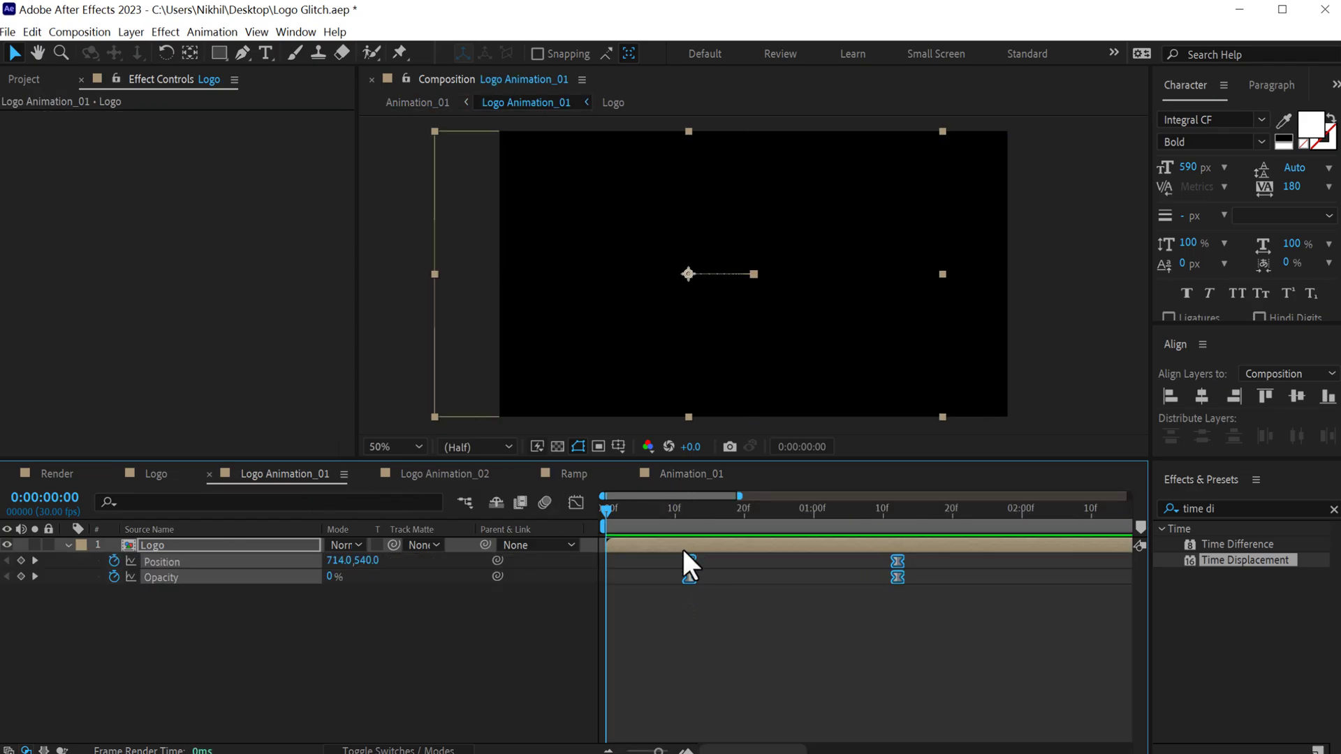
left_click(673, 481)
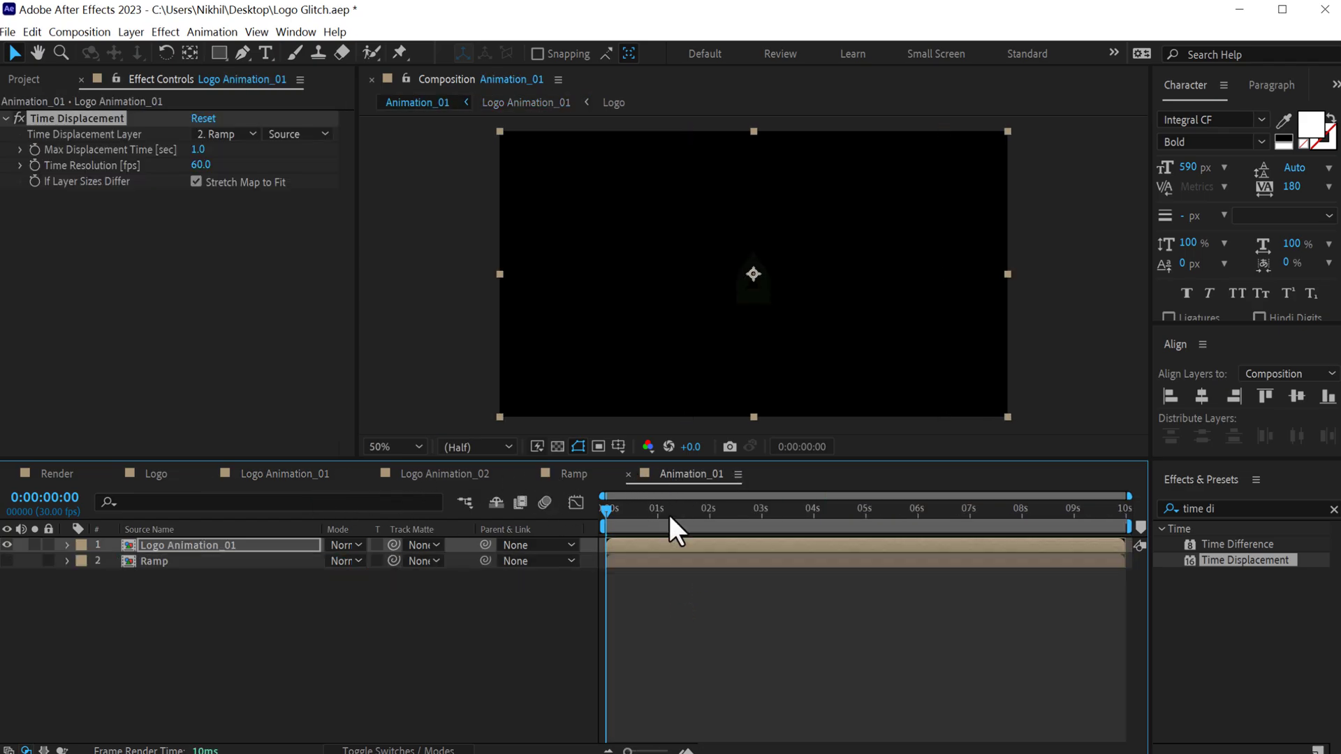
Preview Animation_01 from the start and park the time indicator at 0:00:01:18.
left_click(585, 518)
key("space")
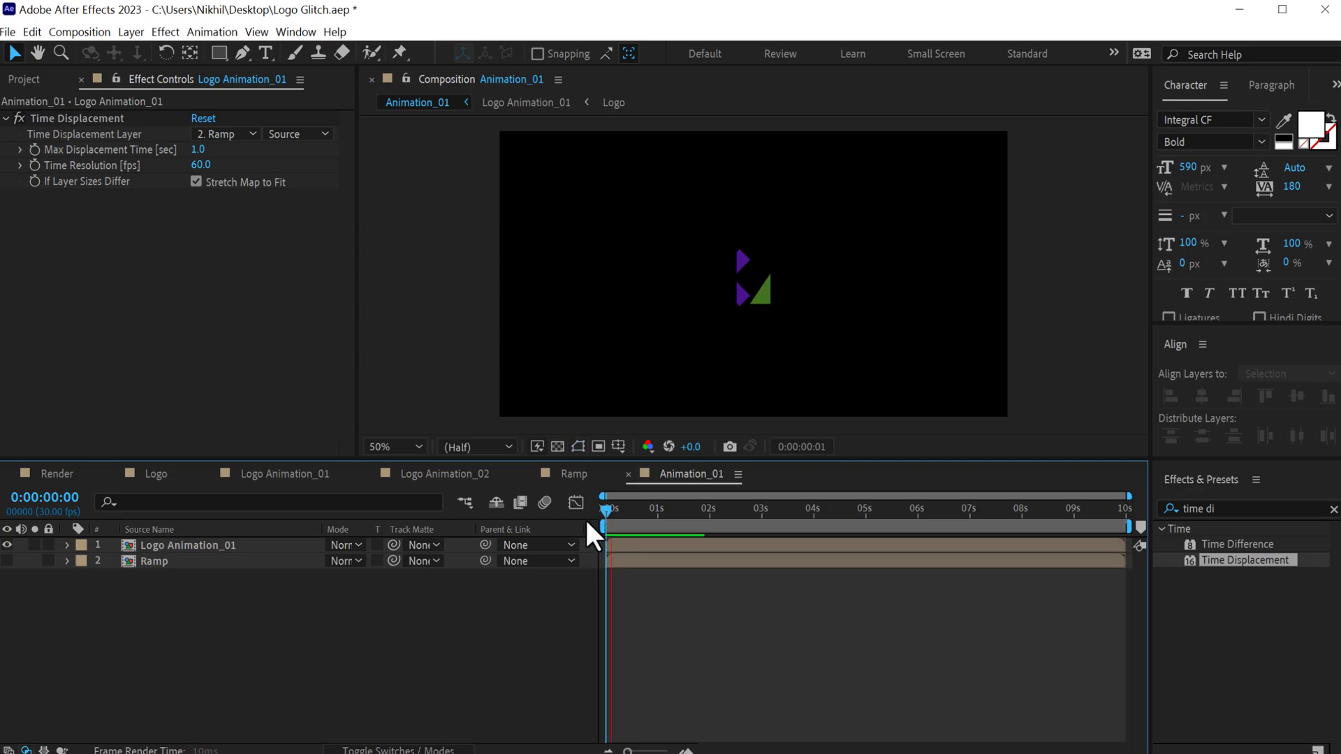
left_click(690, 514)
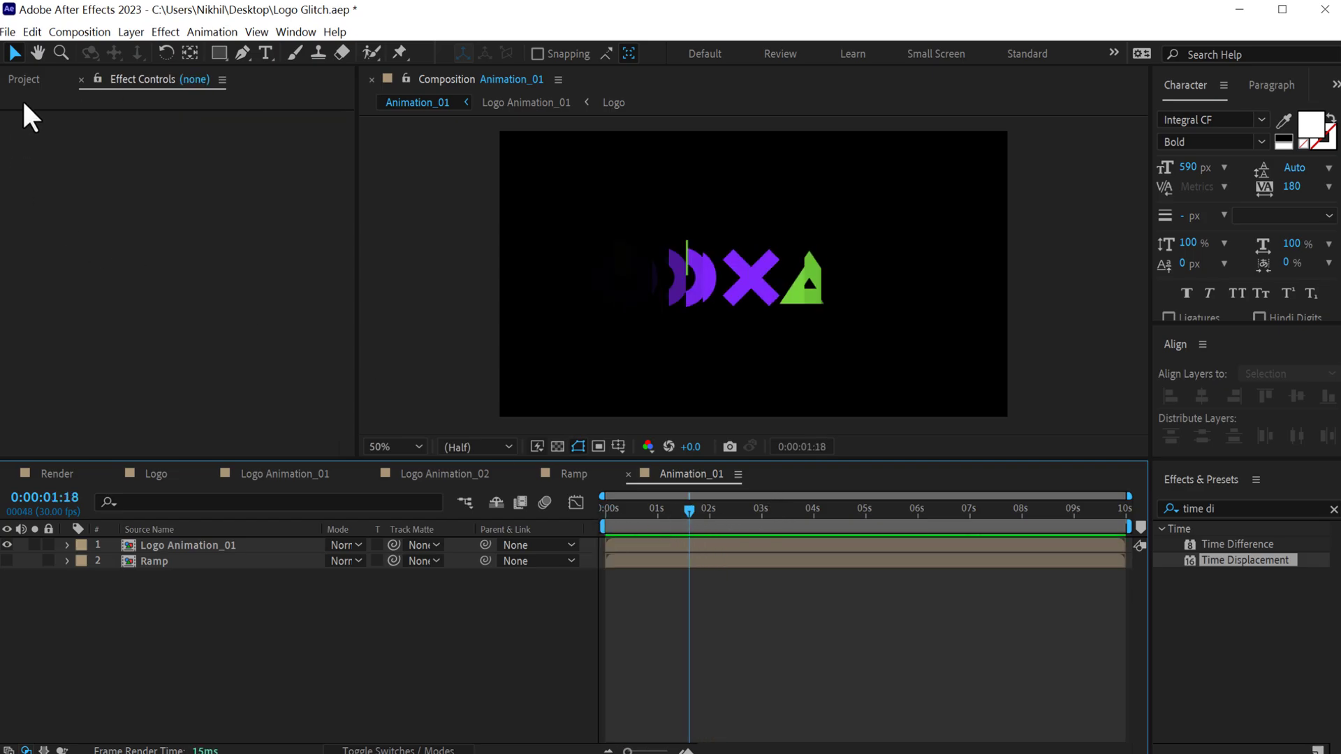
Duplicate the Animation_01 composition in the project and open the duplicate.
left_click(23, 79)
left_click(86, 405)
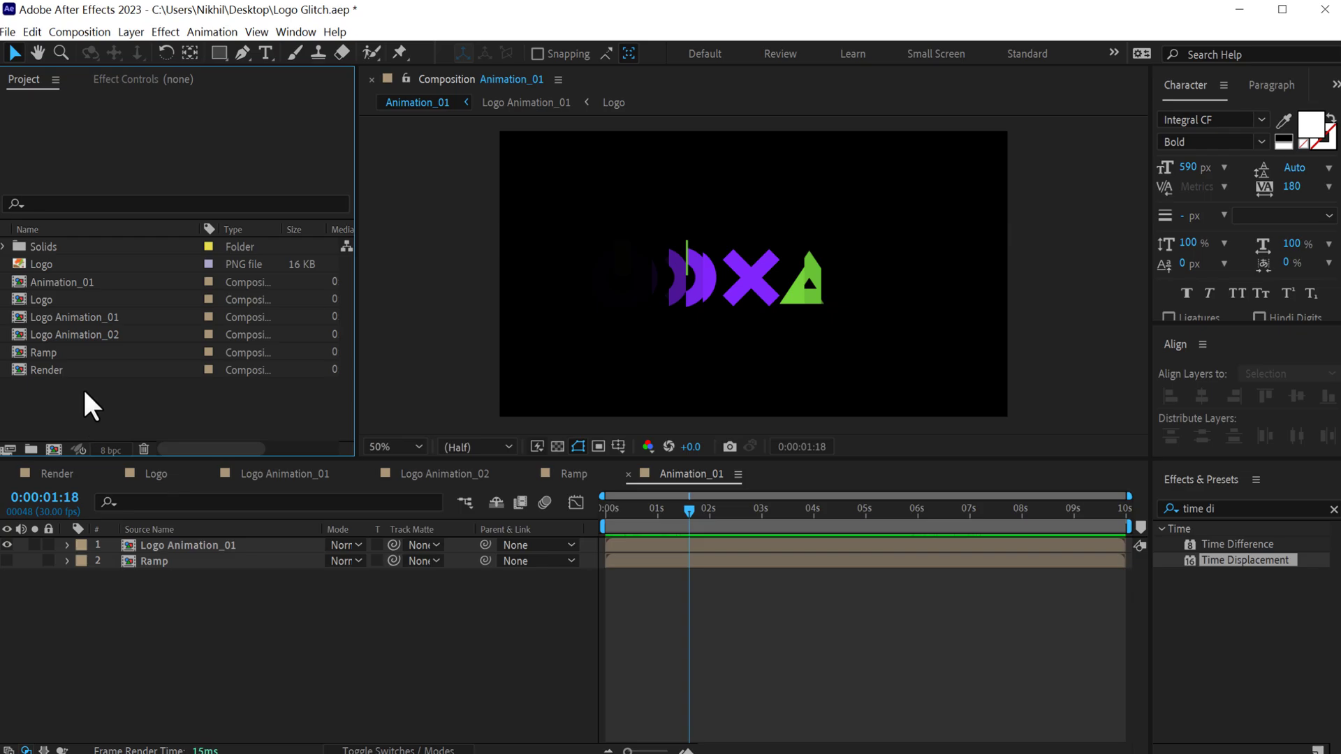
left_click(70, 276)
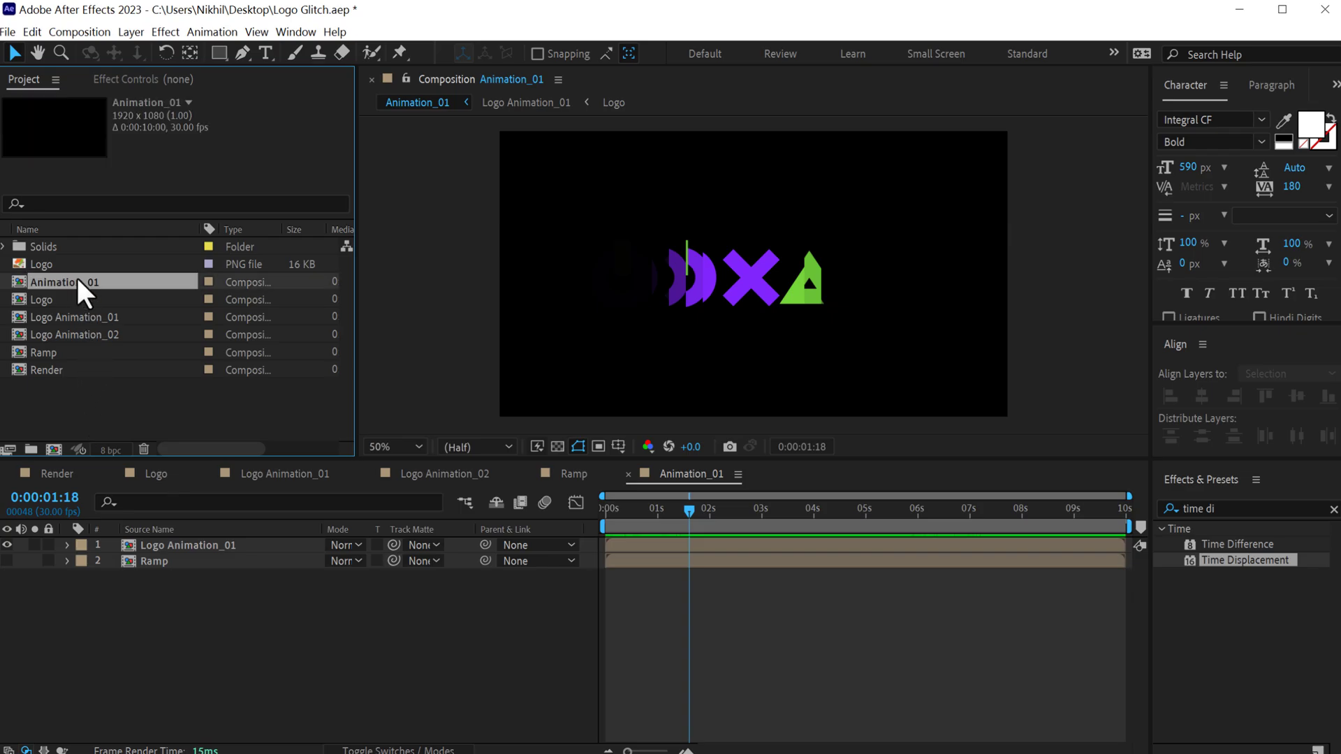
key("ctrl+d")
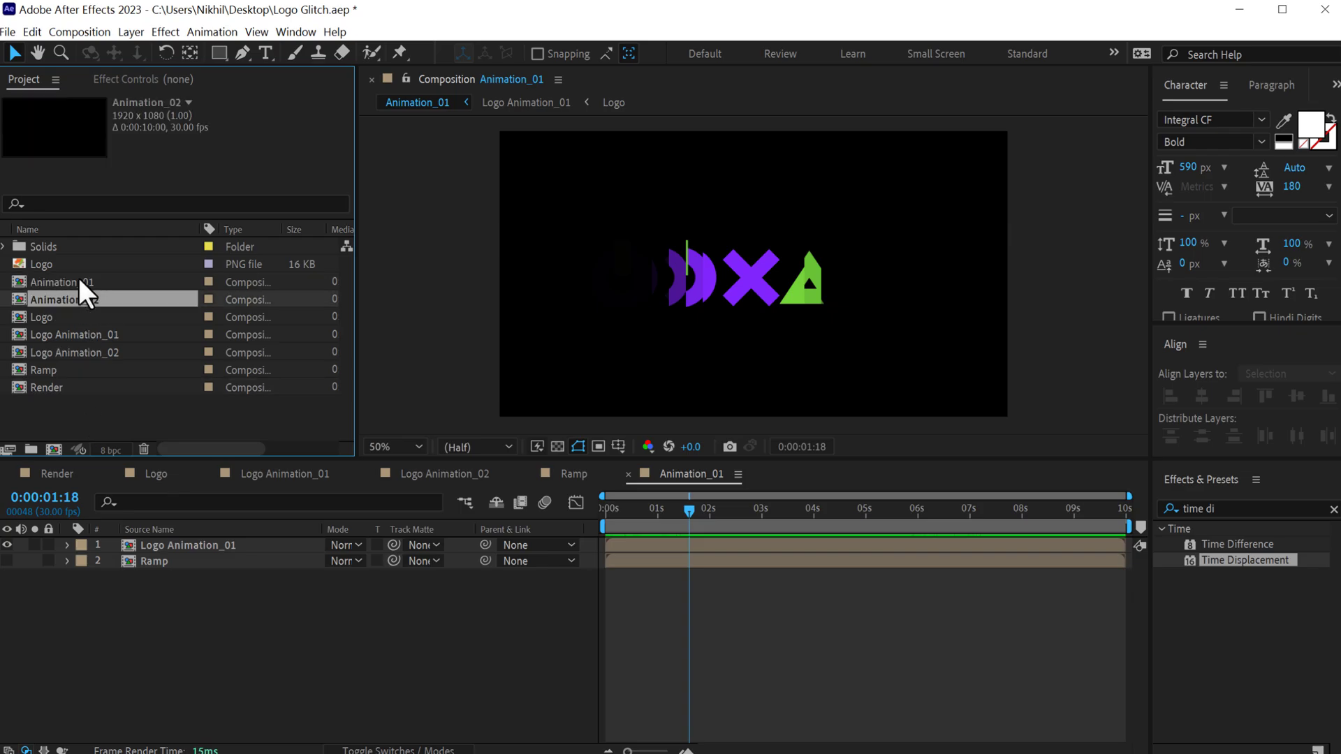
double_click(75, 300)
In Animation_02, replace the Logo Animation_01 layer's source with Logo Animation_02 and preview the result from the start.
left_click(190, 545)
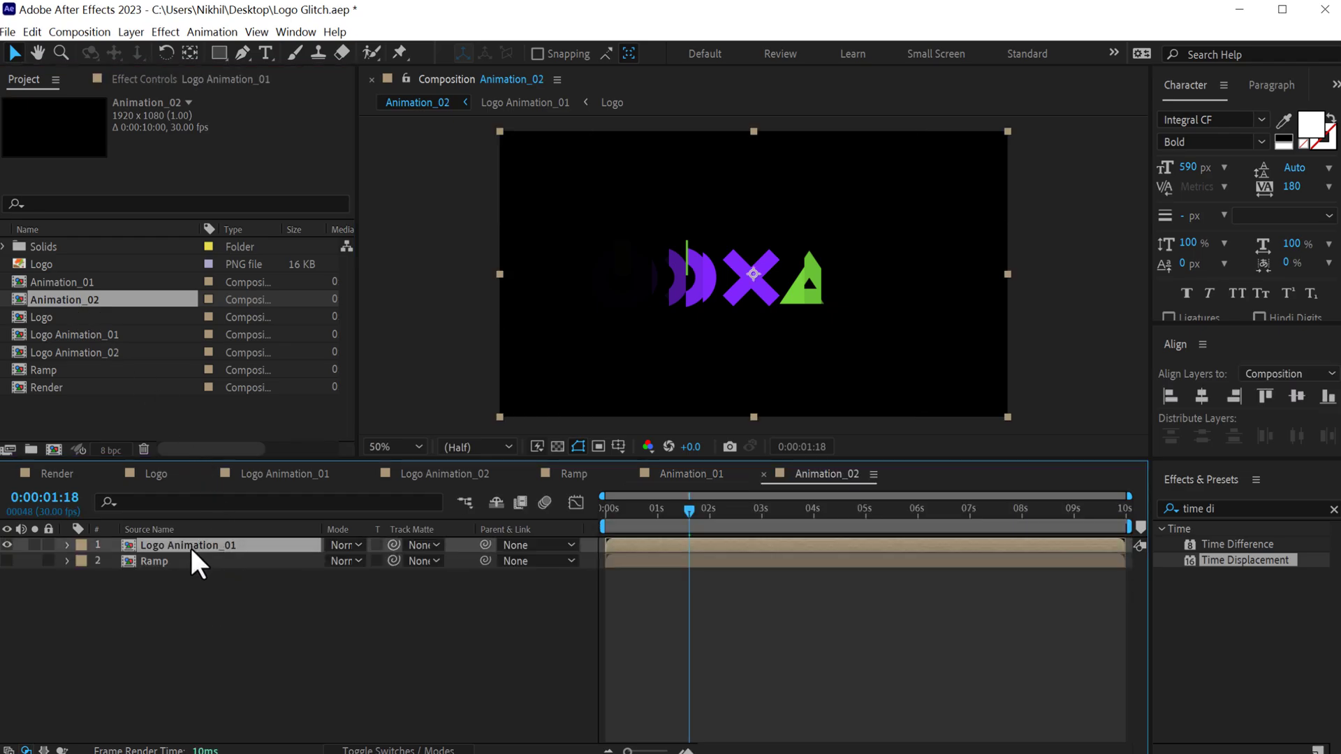
left_click(110, 355)
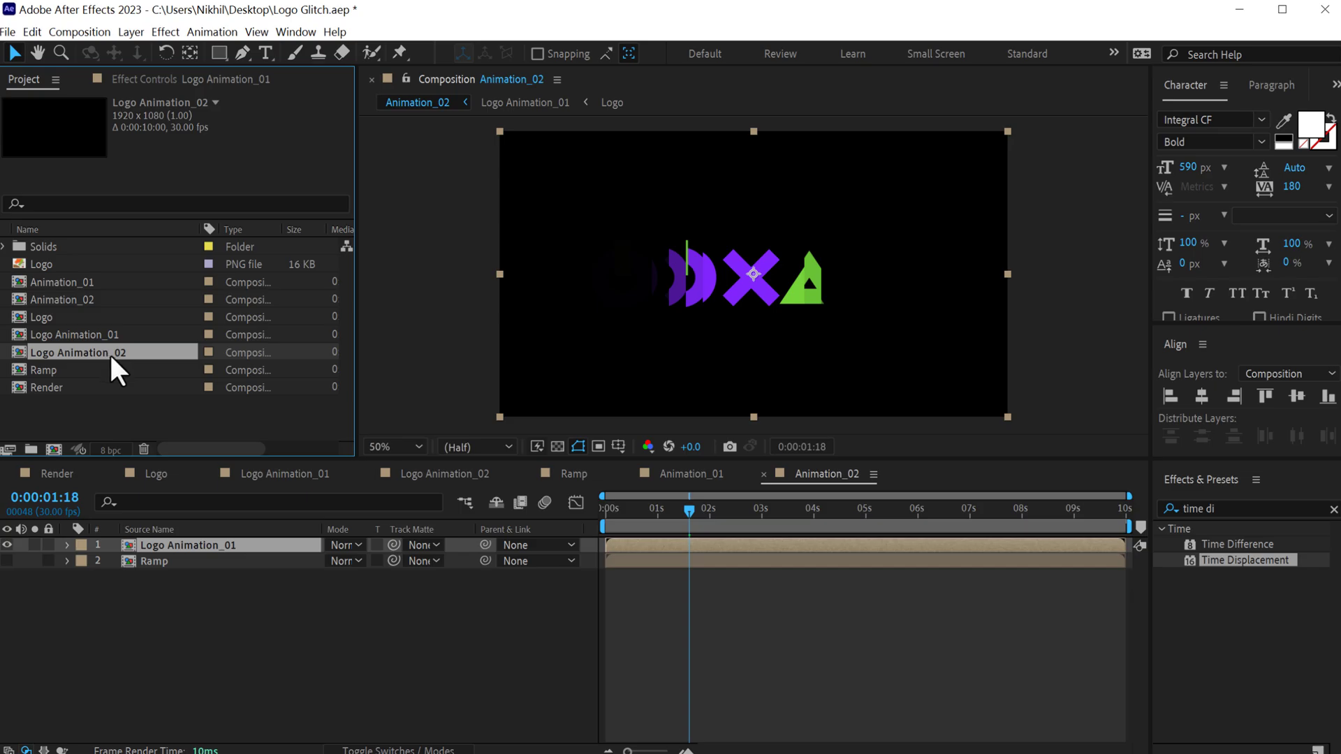
left_click_drag(99, 347, 184, 545)
left_click_drag(672, 512, 567, 519)
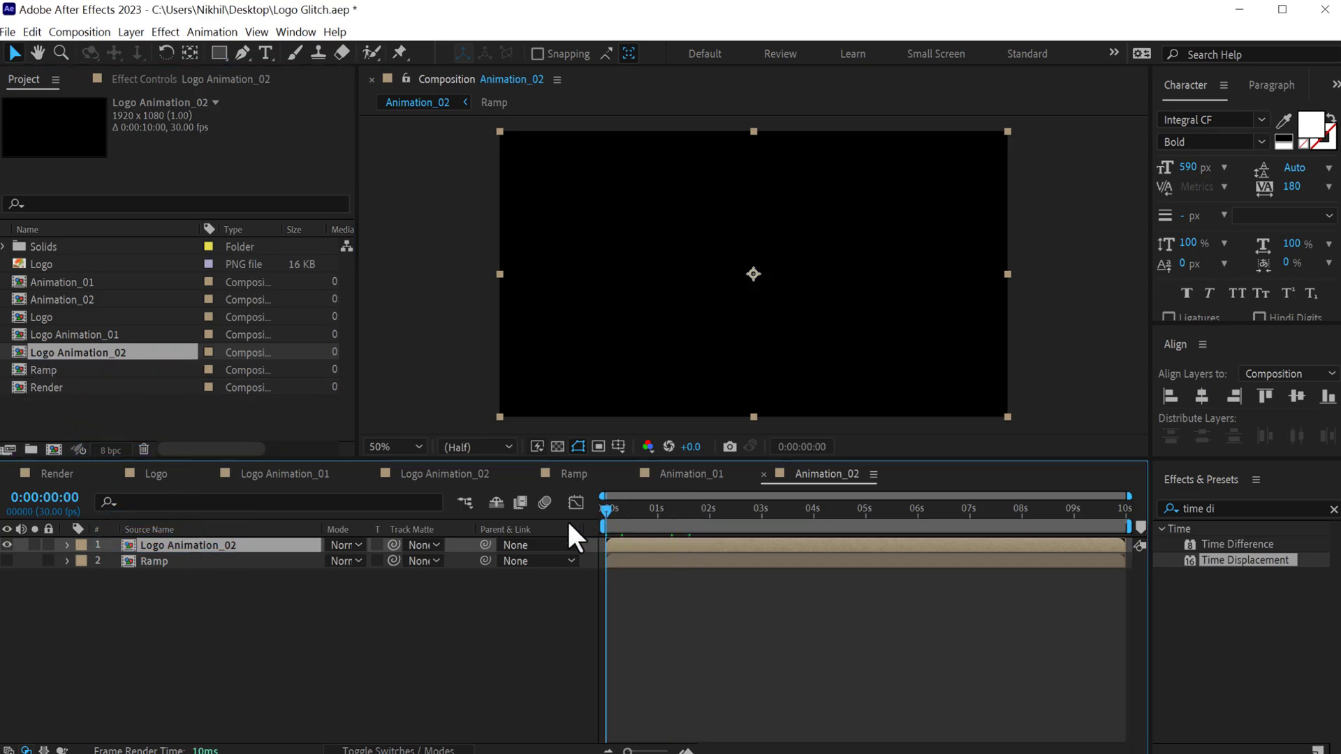
key("space")
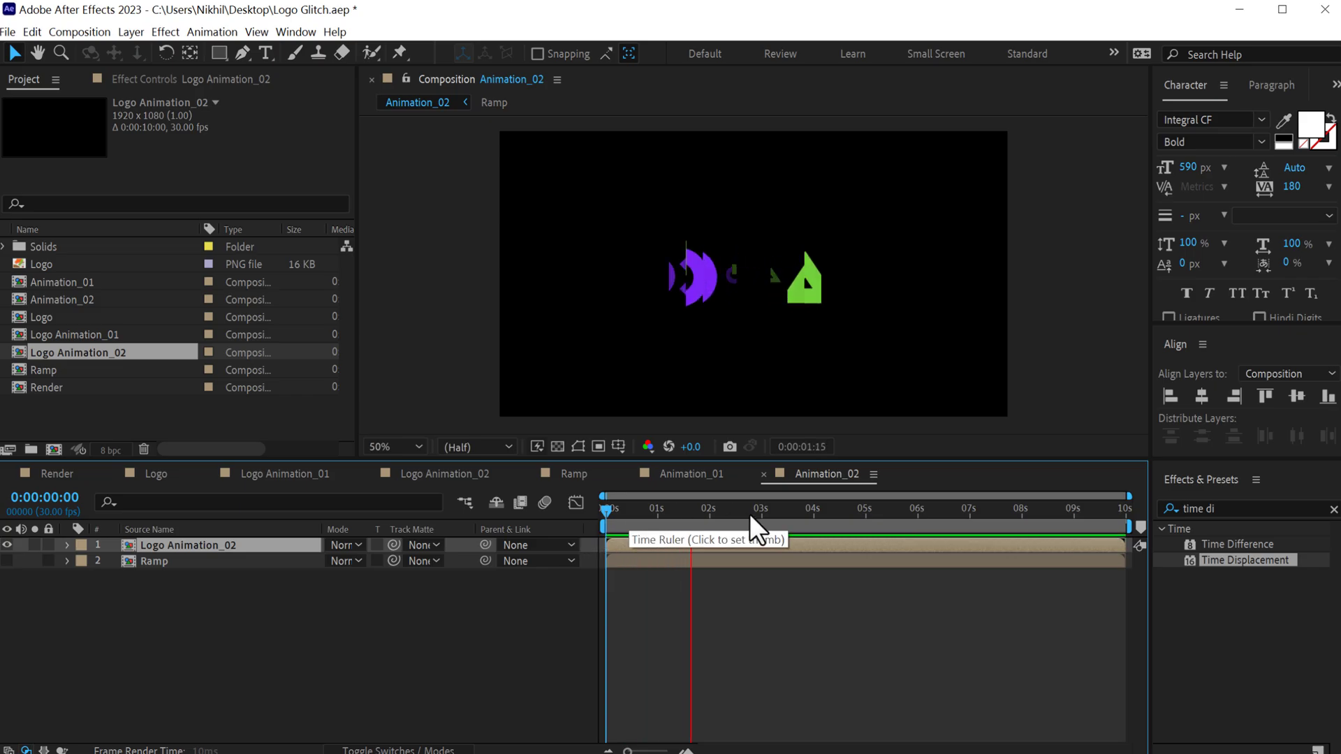
mouse_move(768, 517)
left_mouse_down()
mouse_move(660, 522)
mouse_move(775, 517)
left_mouse_up()
Create a black 1920 x 1080 px solid named BG in the Render composition.
left_click(46, 475)
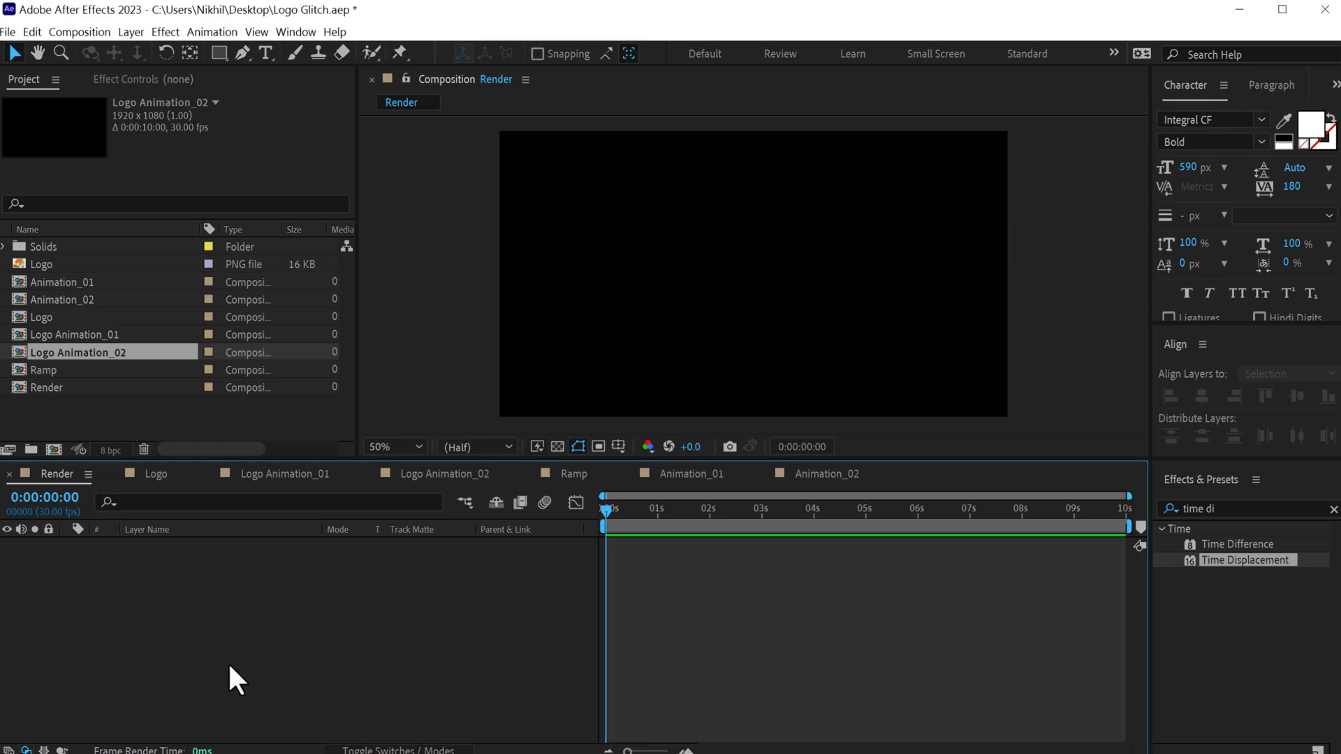
key("ctrl+y")
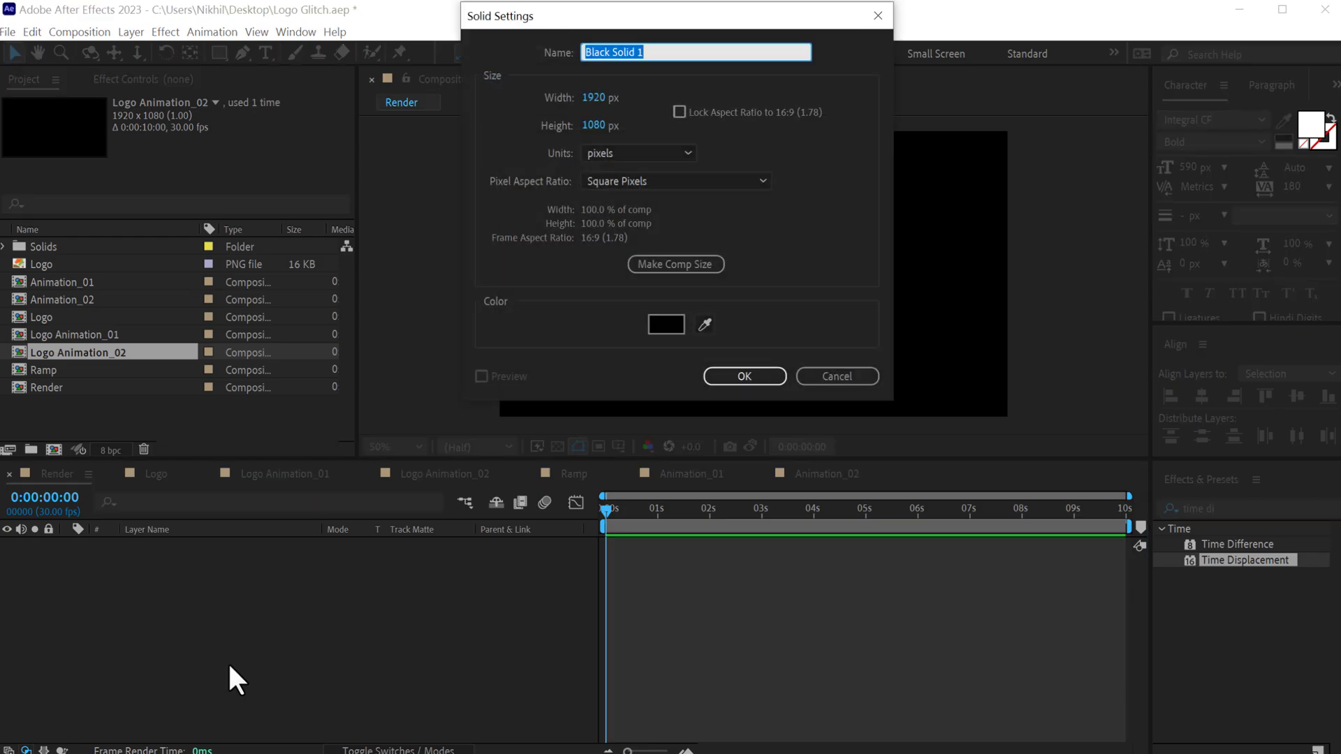
type("BG")
left_click(741, 374)
Add Animation_02 to the Render composition above BG and set its blending mode to Screen.
left_click_drag(70, 300, 178, 535)
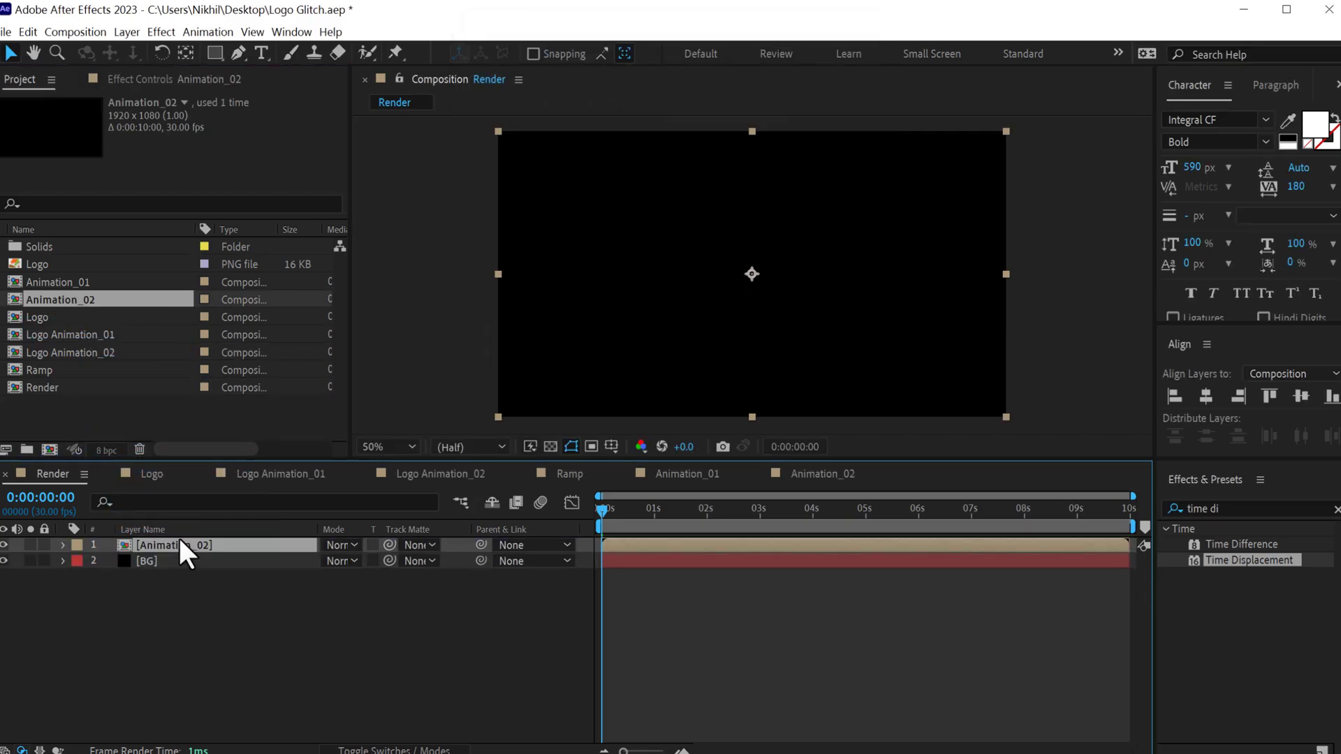
left_click(343, 544)
left_click(361, 82)
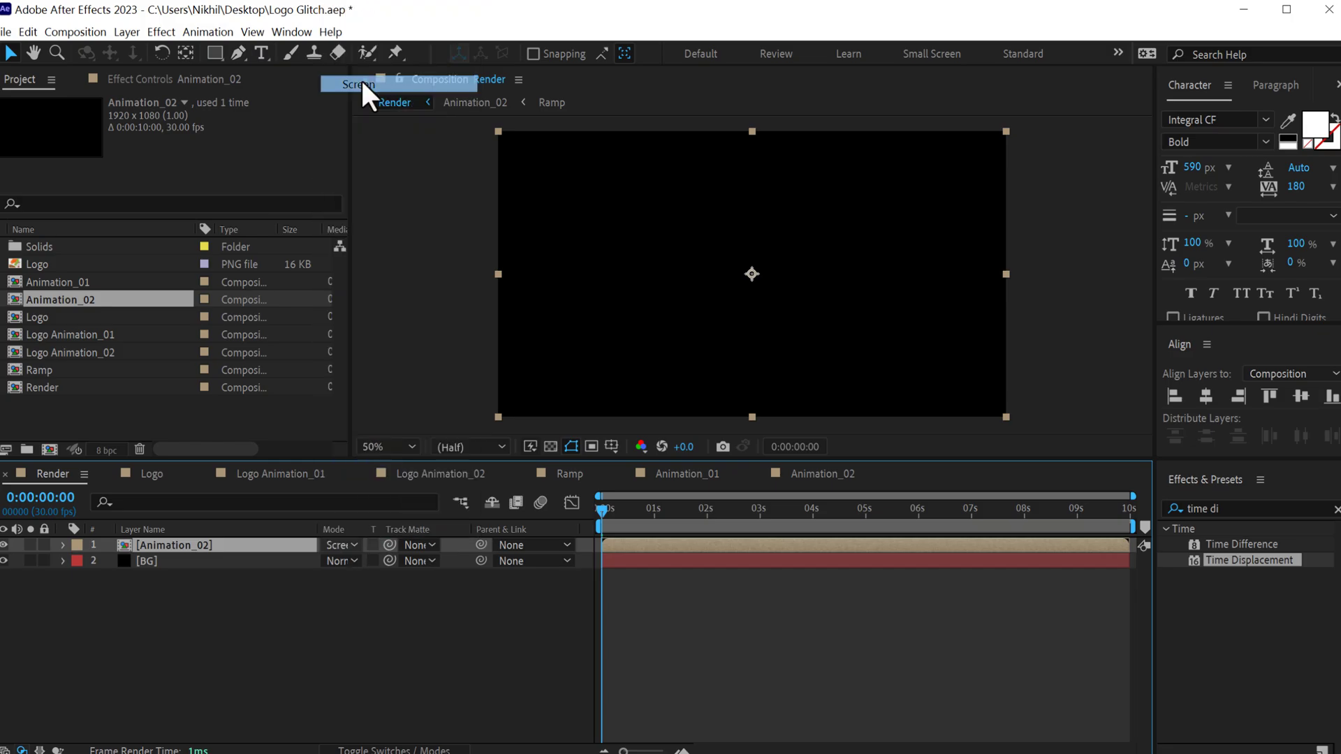
Apply Shift Channels to the Animation_02 layer at 0:00:01:16, setting Take Green From and Take Blue From to Full Off.
left_click_drag(637, 509, 682, 508)
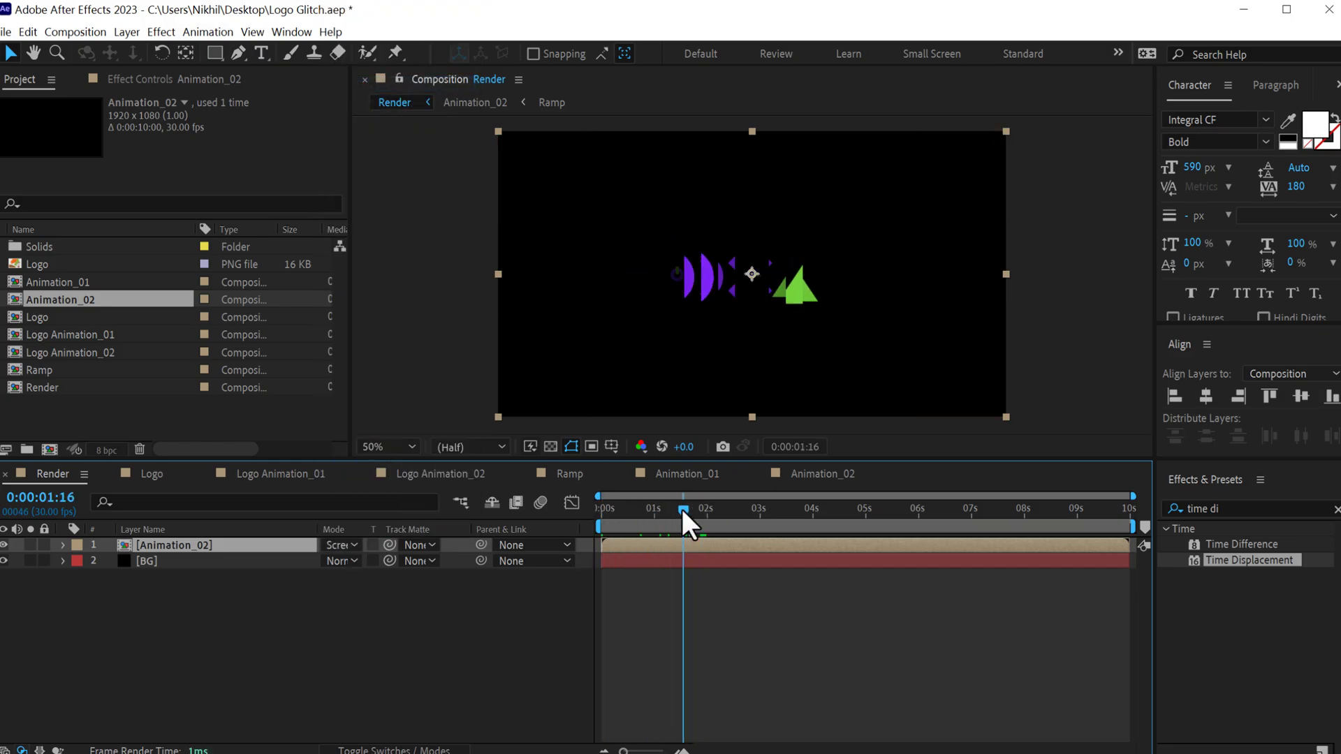
left_click(1233, 508)
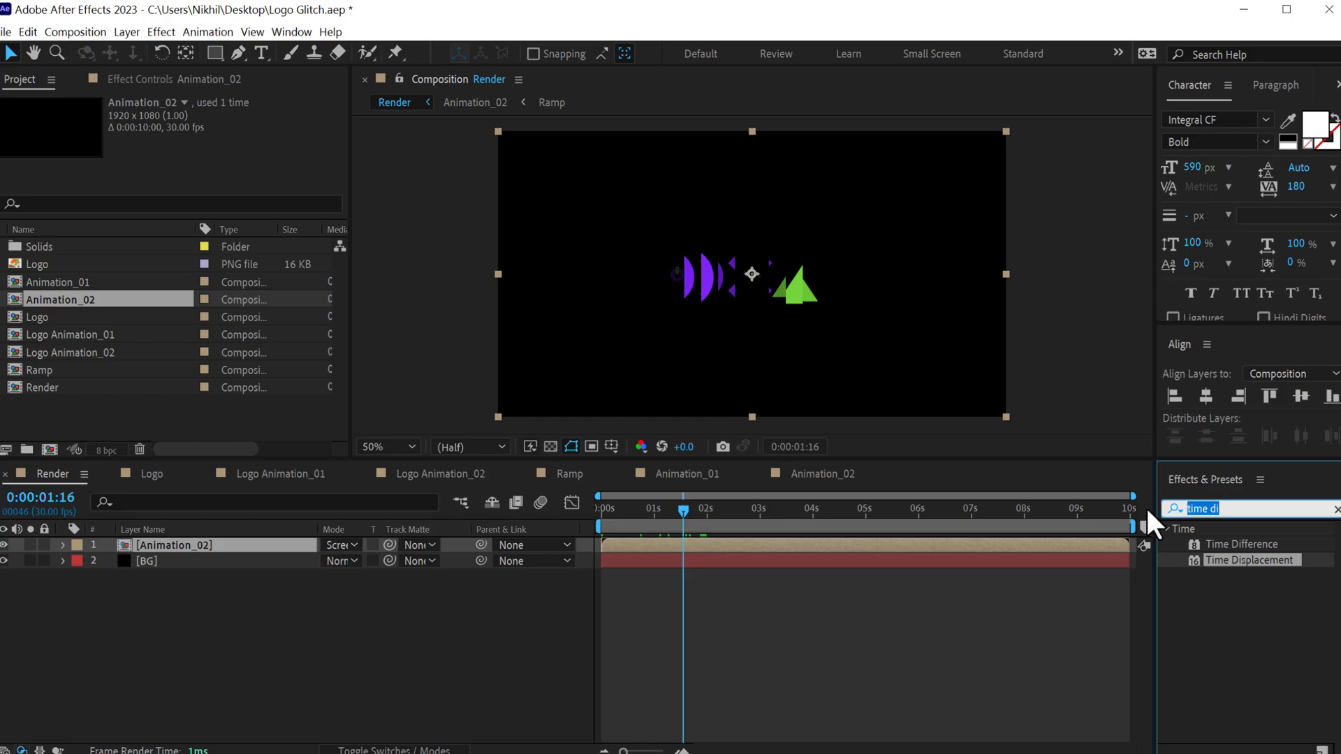
type("shift")
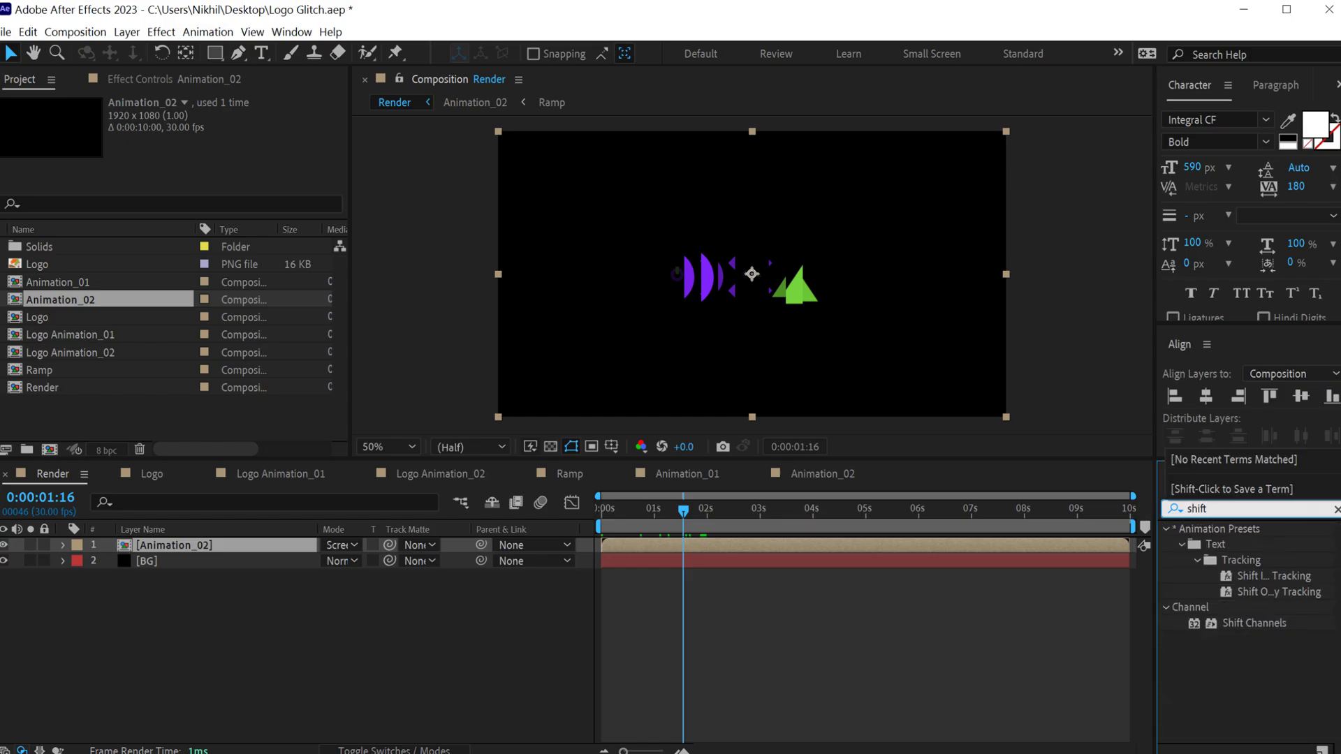
double_click(1237, 623)
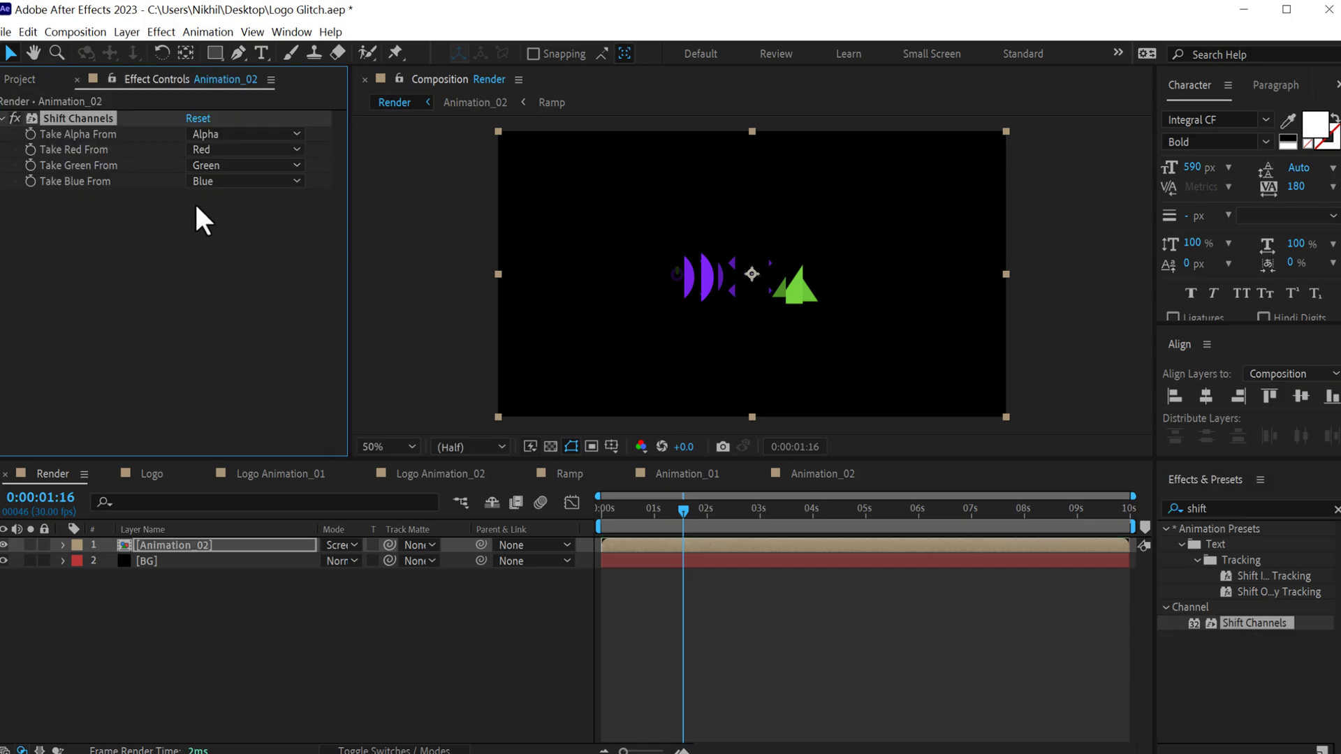
left_click(220, 162)
left_click(222, 333)
left_click(220, 182)
left_click(216, 343)
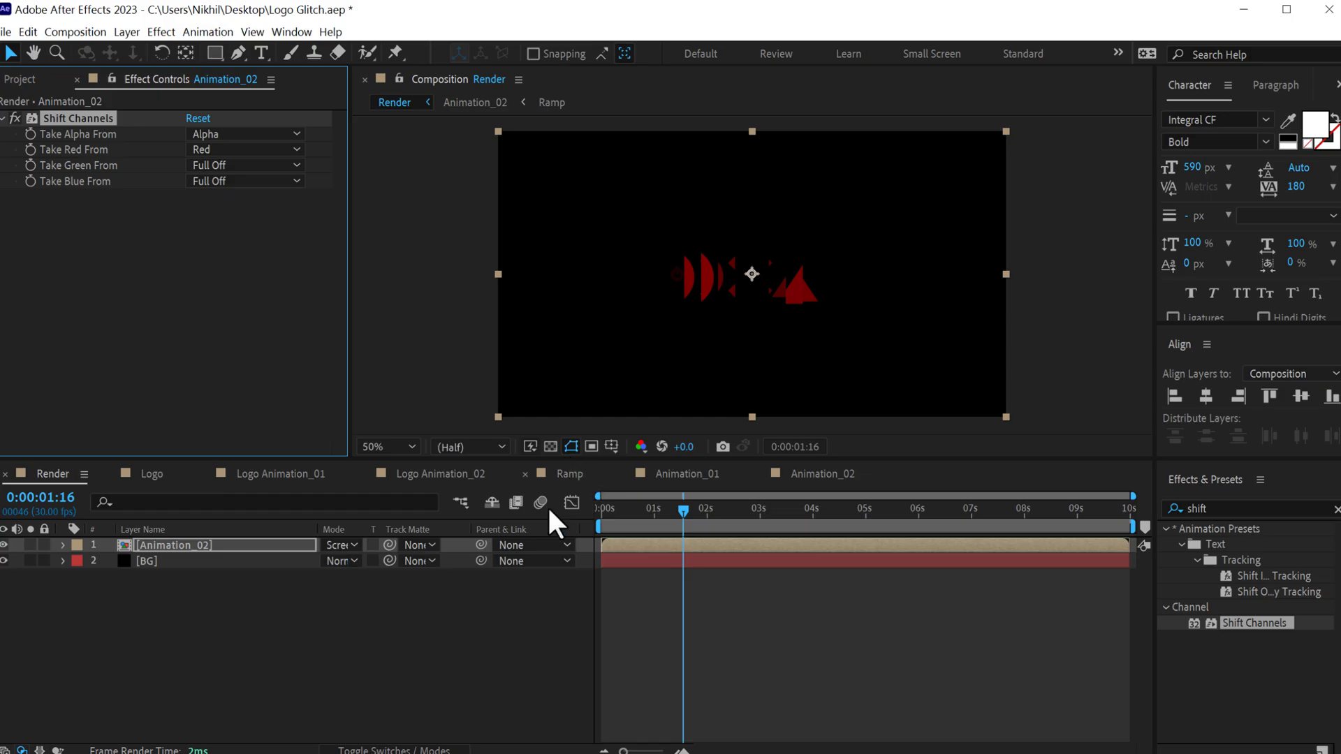
Duplicate the red Animation_02 layer, offset the copy one frame later, and set its Take Red From to Full Off and Take Green From to Green.
left_click(174, 545)
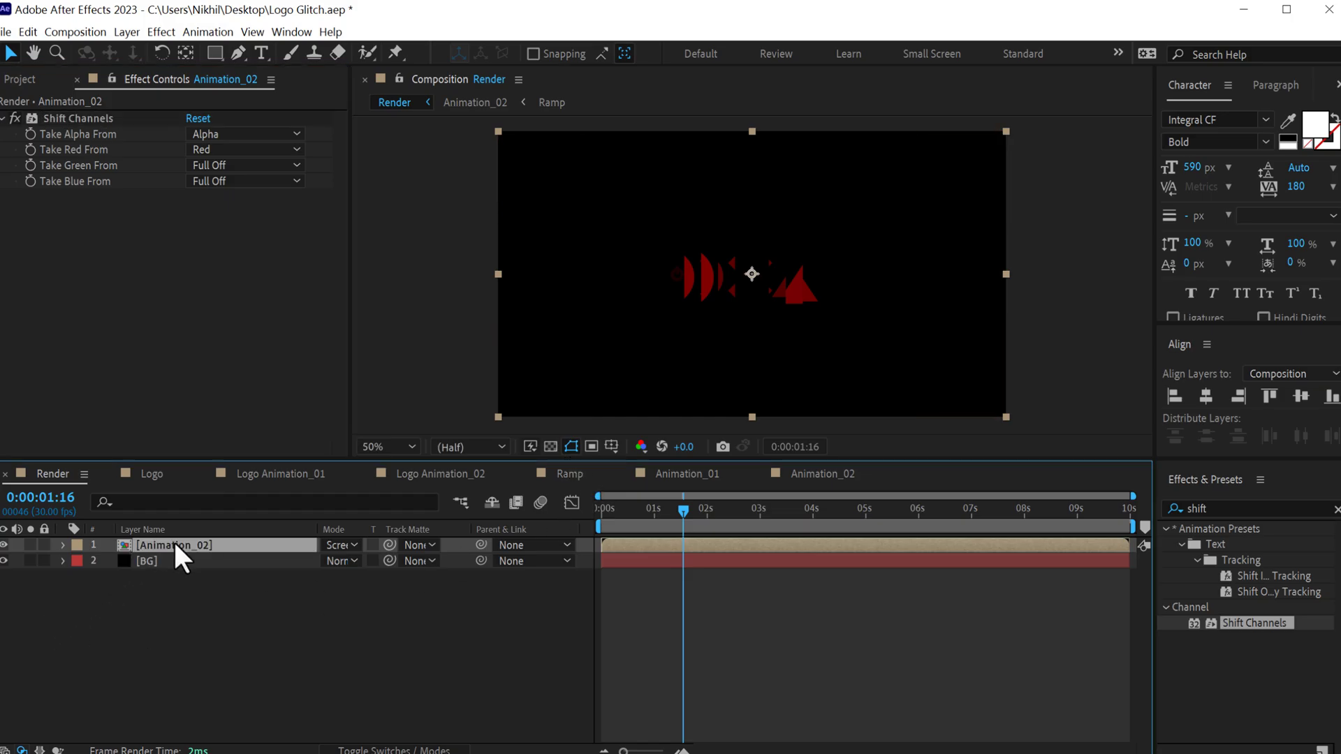
key("ctrl+d")
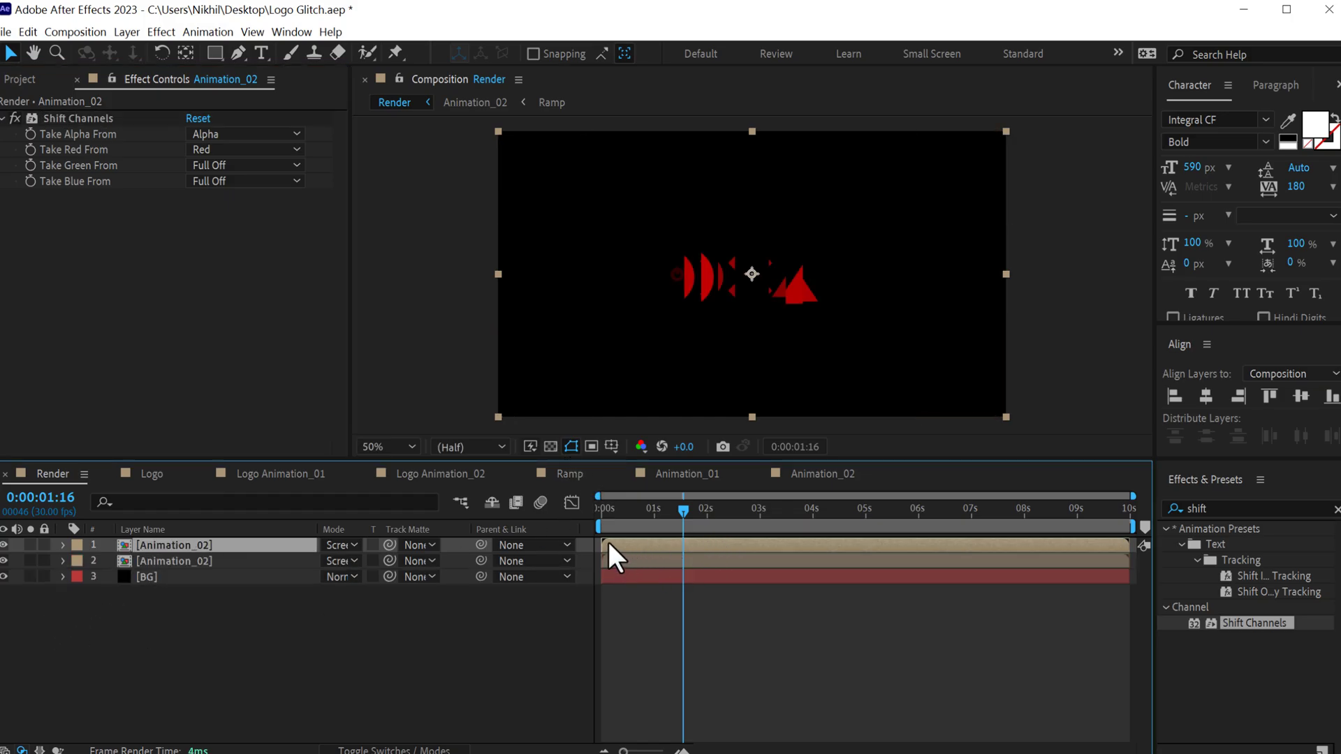
left_click_drag(609, 543, 611, 544)
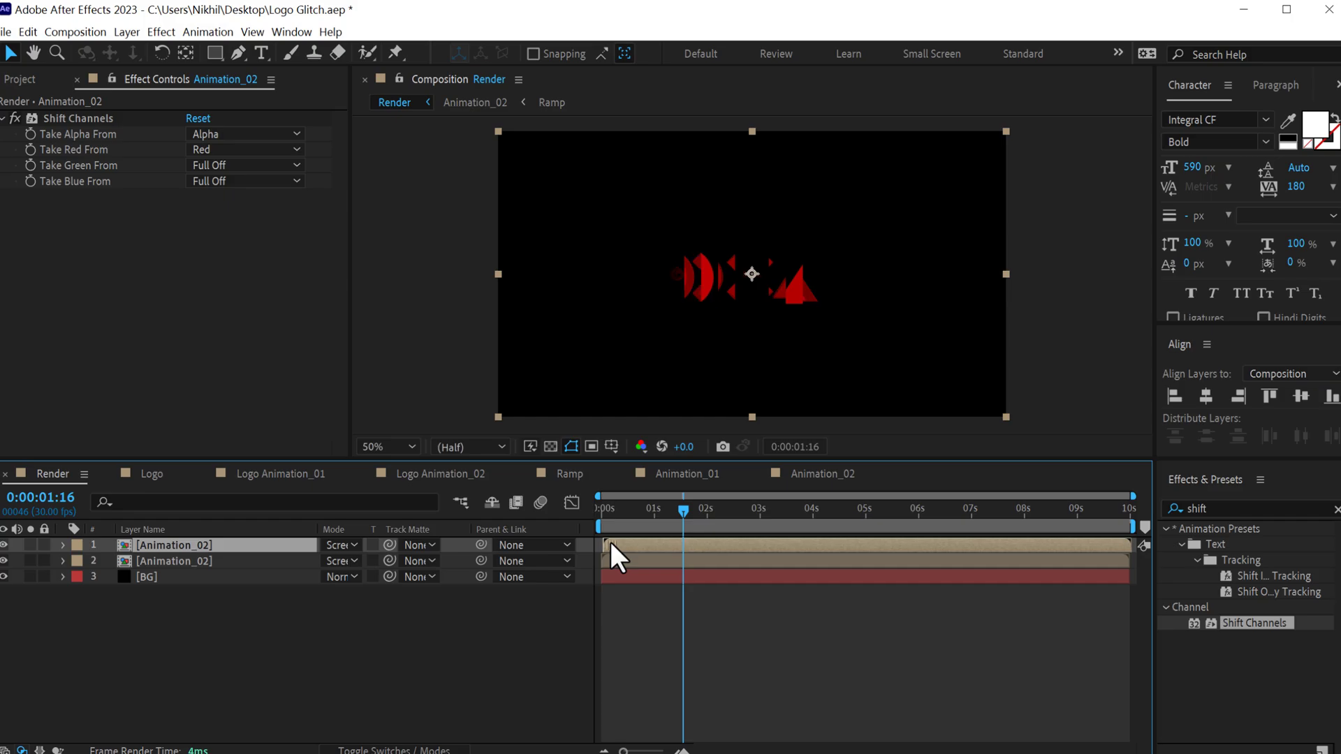
left_click(189, 151)
left_click(221, 311)
left_click(208, 167)
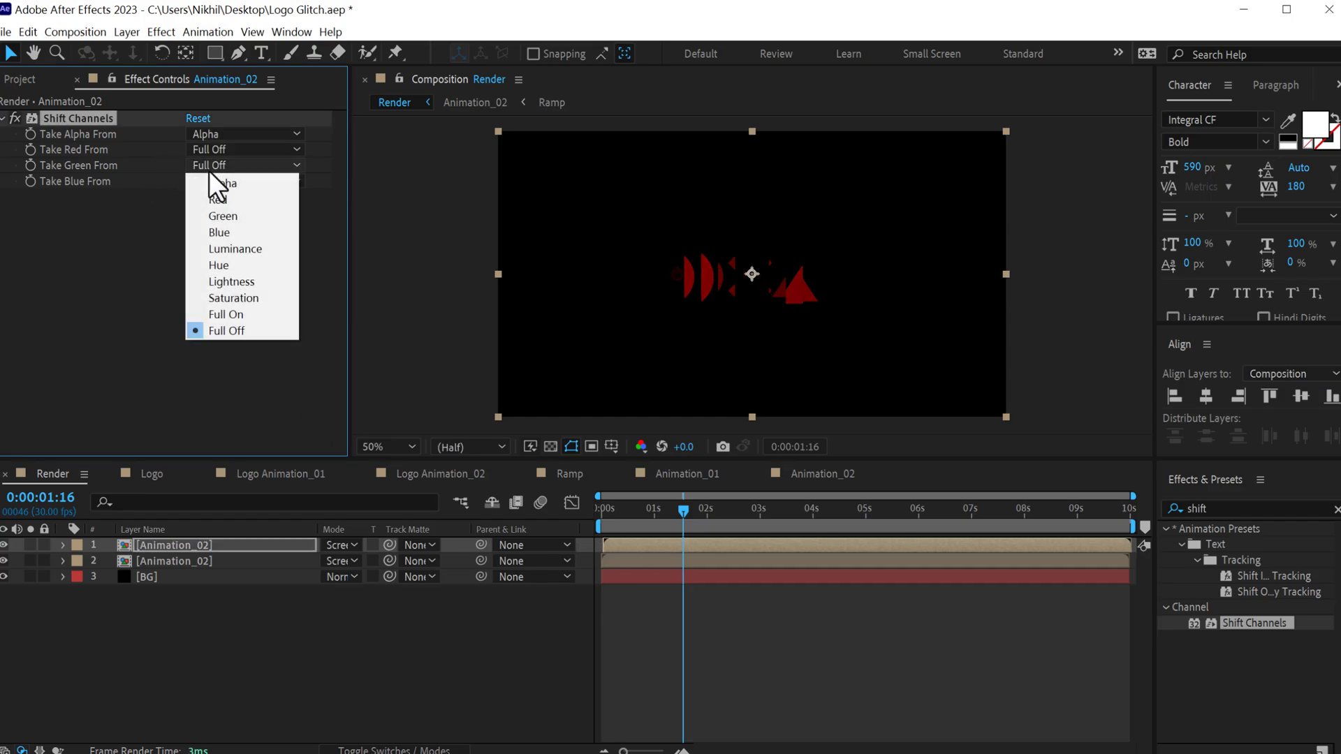
left_click(230, 215)
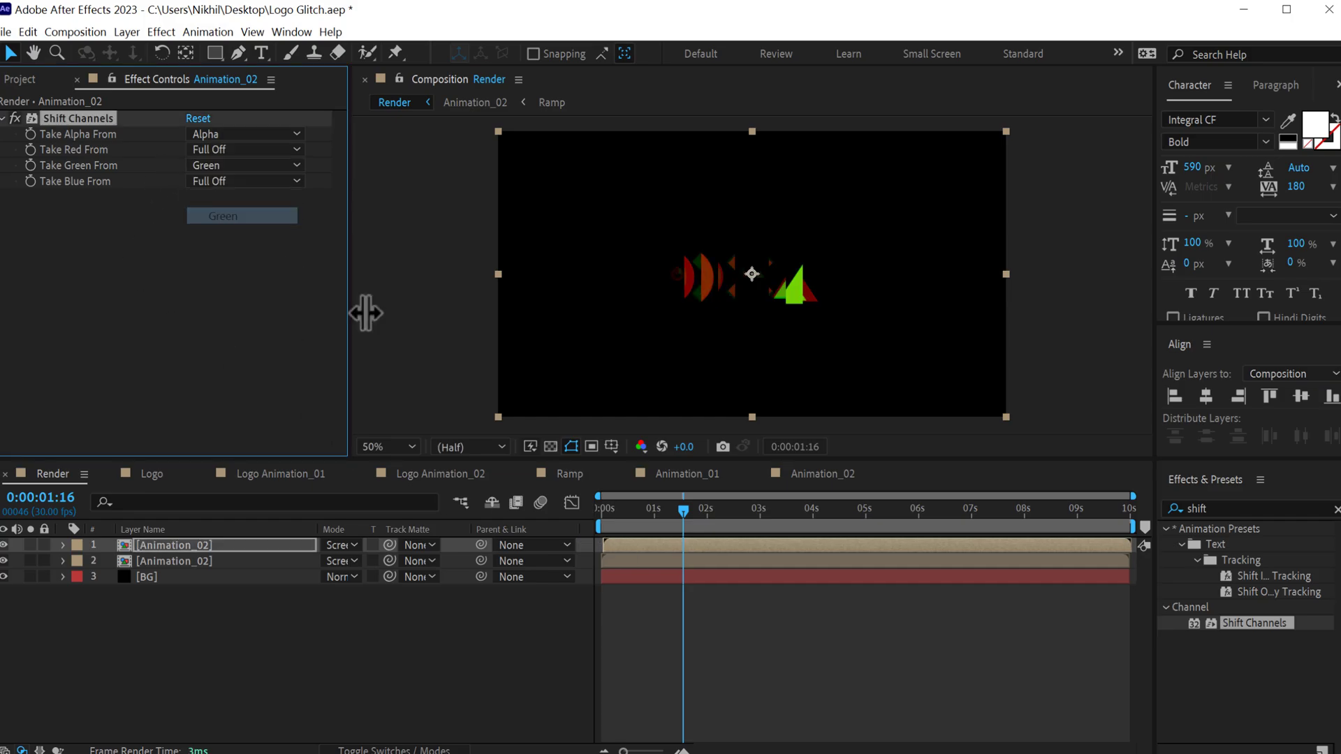
Duplicate the green Animation_02 layer one frame later, setting the copy's Take Green From to Full Off and Take Blue From to Blue.
left_click(175, 546)
key("ctrl+d")
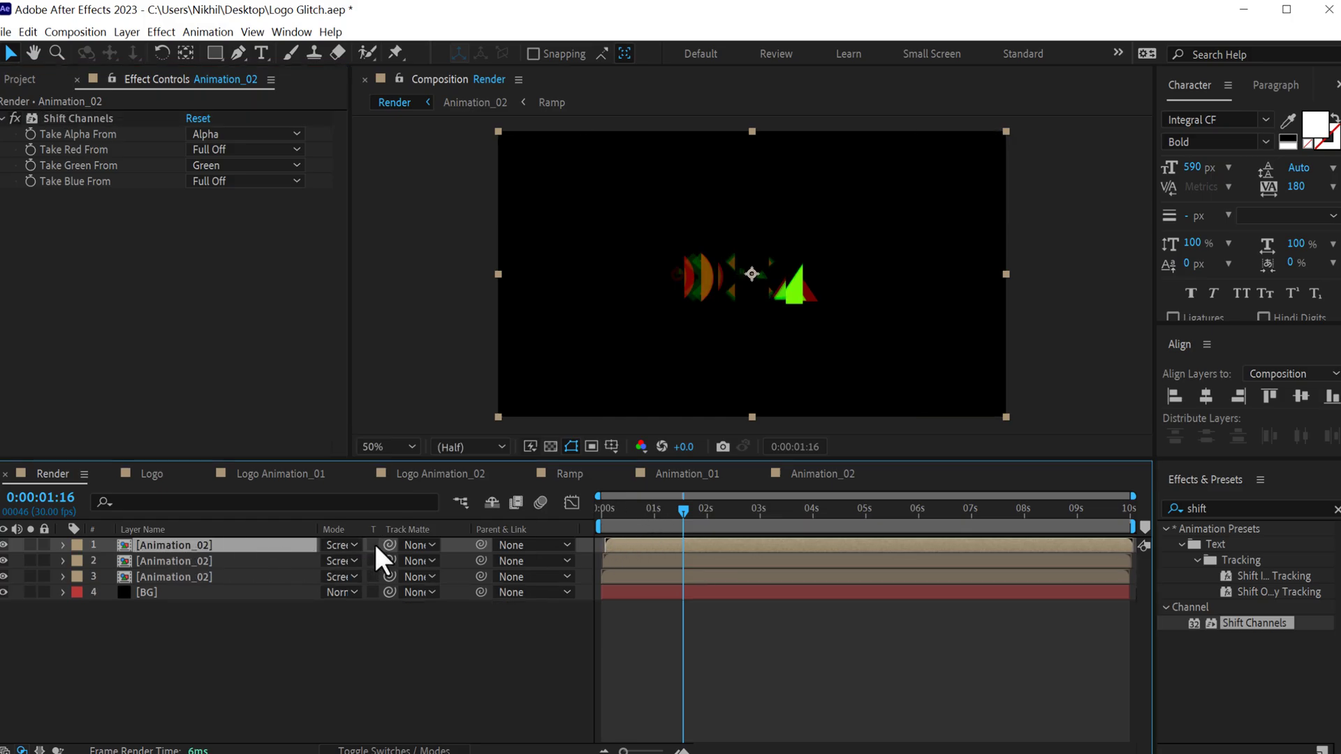
left_click(204, 165)
left_click(219, 328)
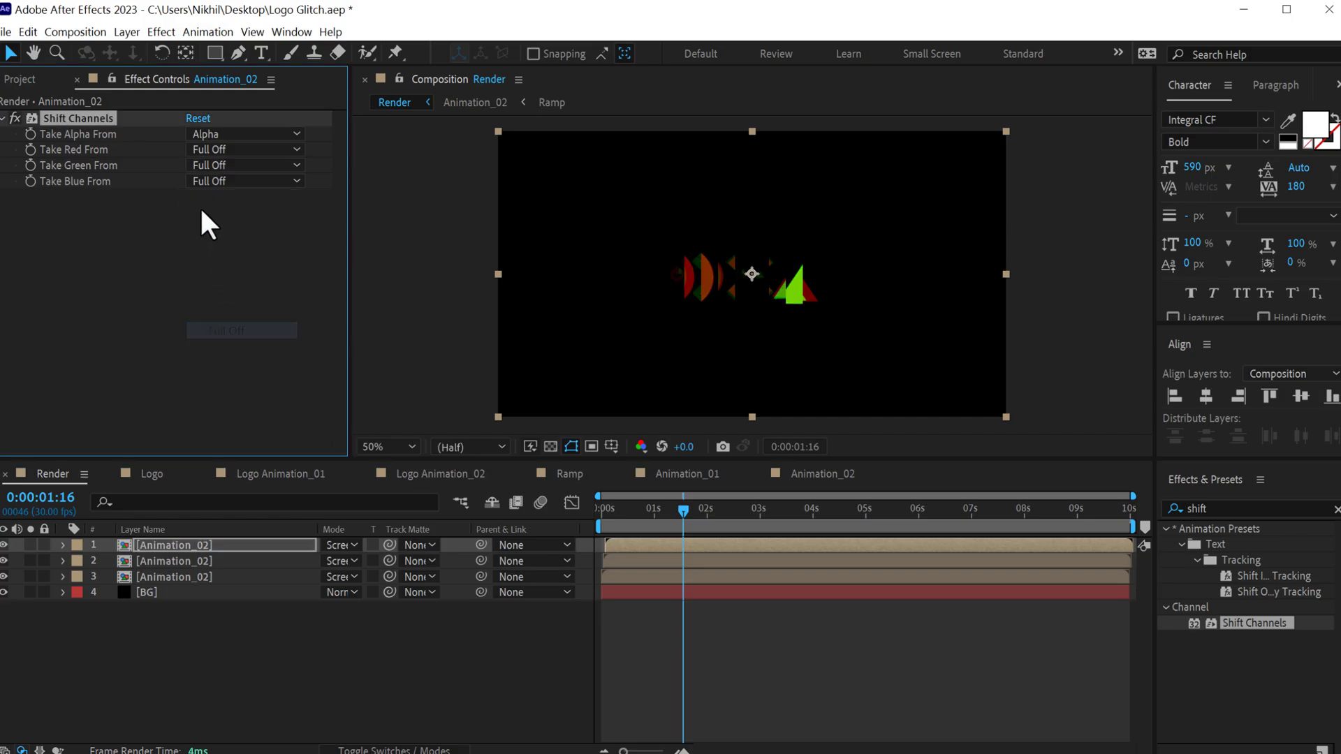
left_click(210, 181)
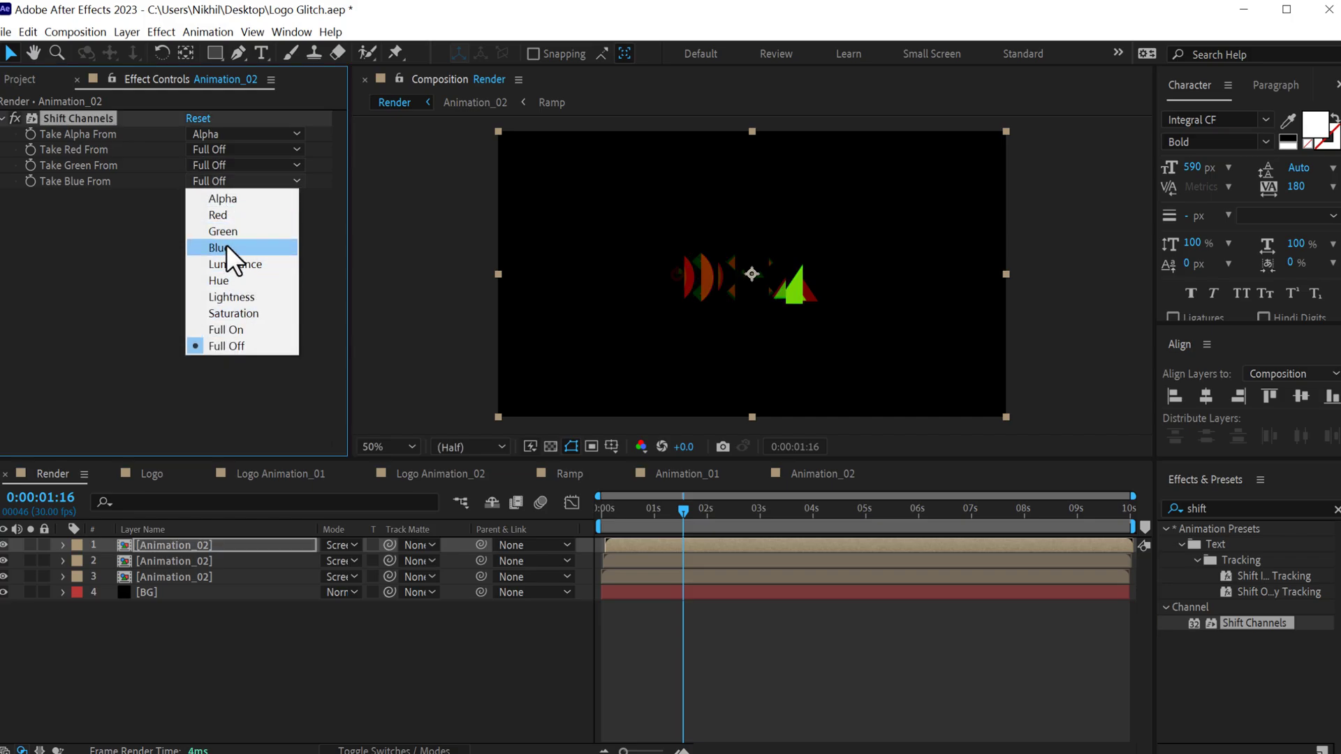
left_click(227, 246)
left_click_drag(618, 503, 656, 506)
Duplicate the blue Animation_02 layer, start the copy one frame later, and remove its Shift Channels effect.
left_click(210, 548)
key("ctrl+d")
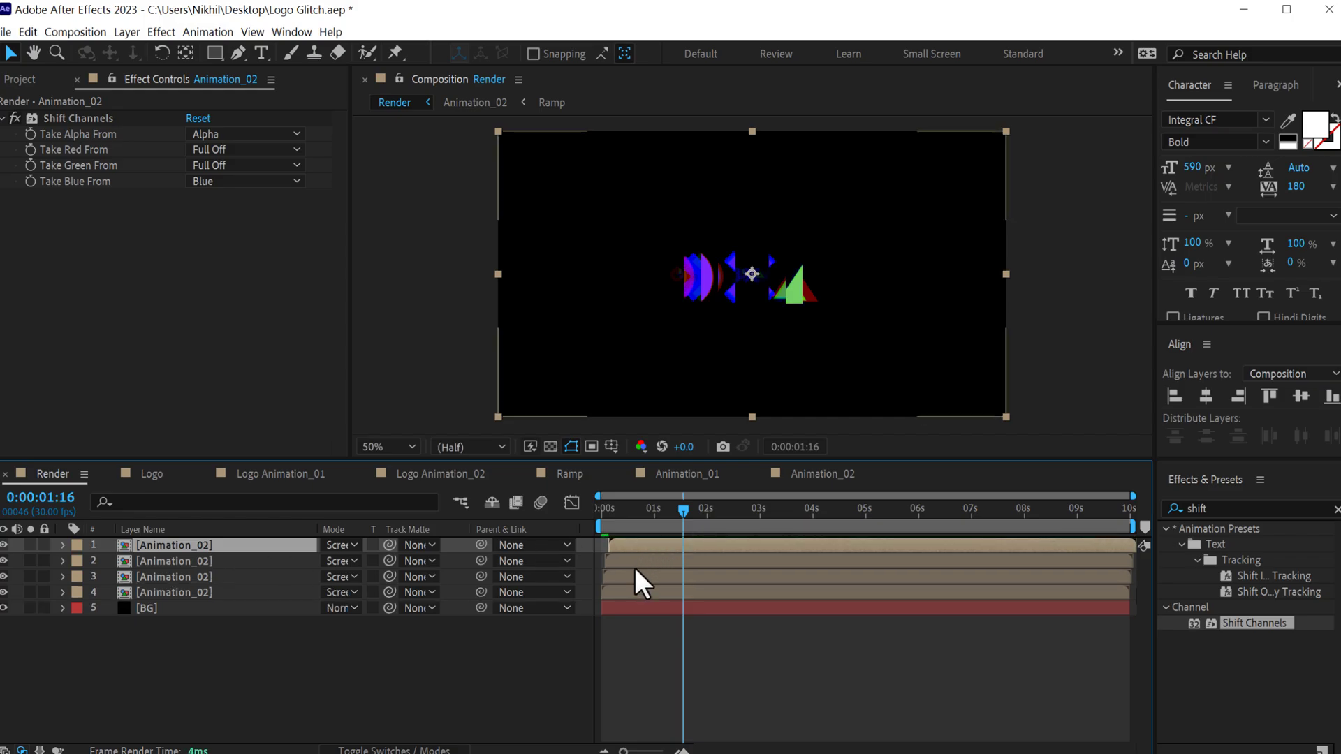
scroll(642, 580, "up", 5)
scroll(652, 542, "left", 3)
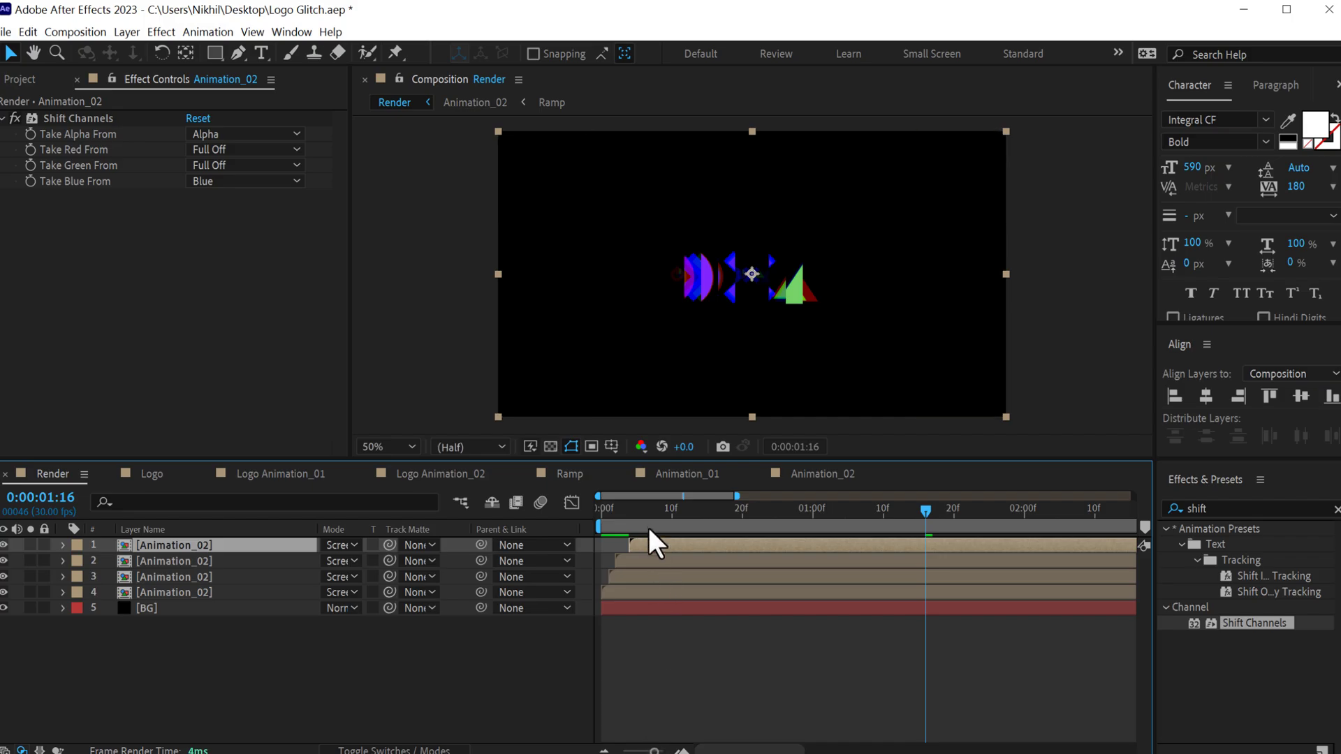
left_click(105, 118)
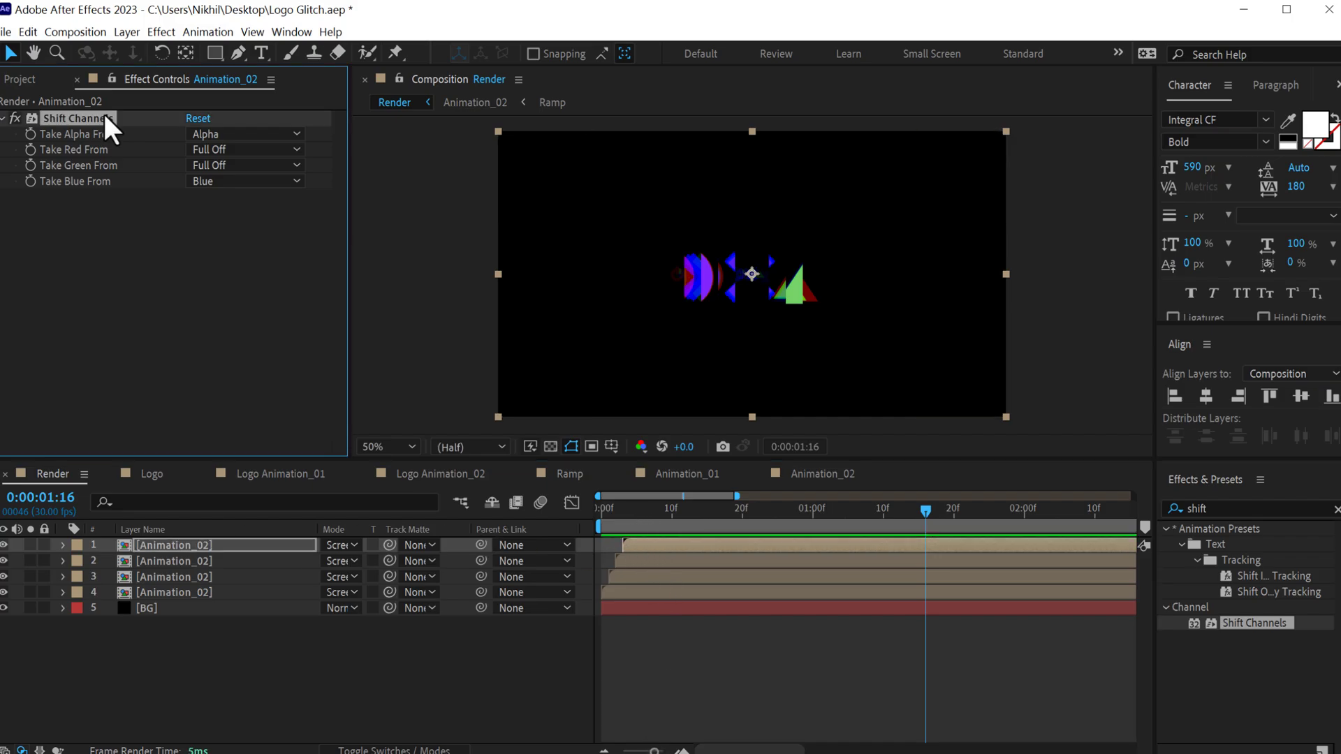
key("Delete")
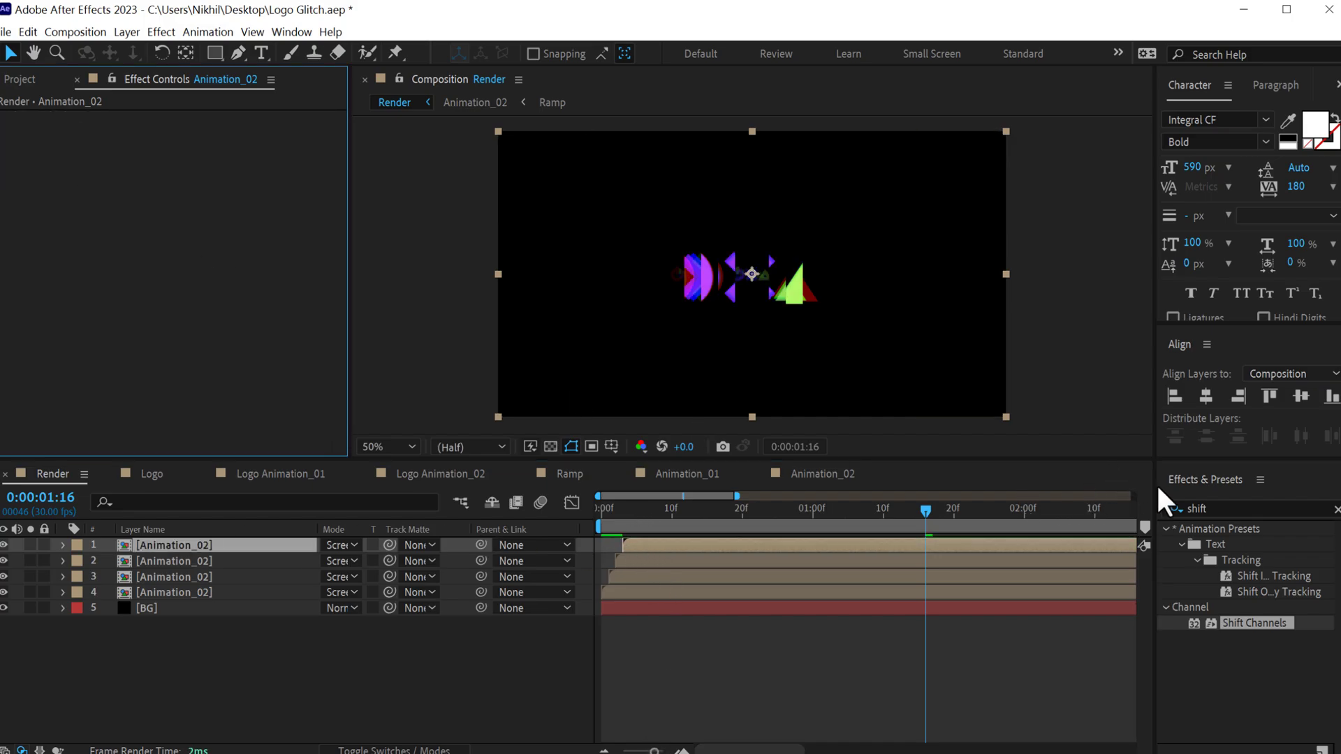
Apply Find Edges with Invert enabled to the top Animation_02 layer, and scrub through the animation to check it.
left_click(1225, 509)
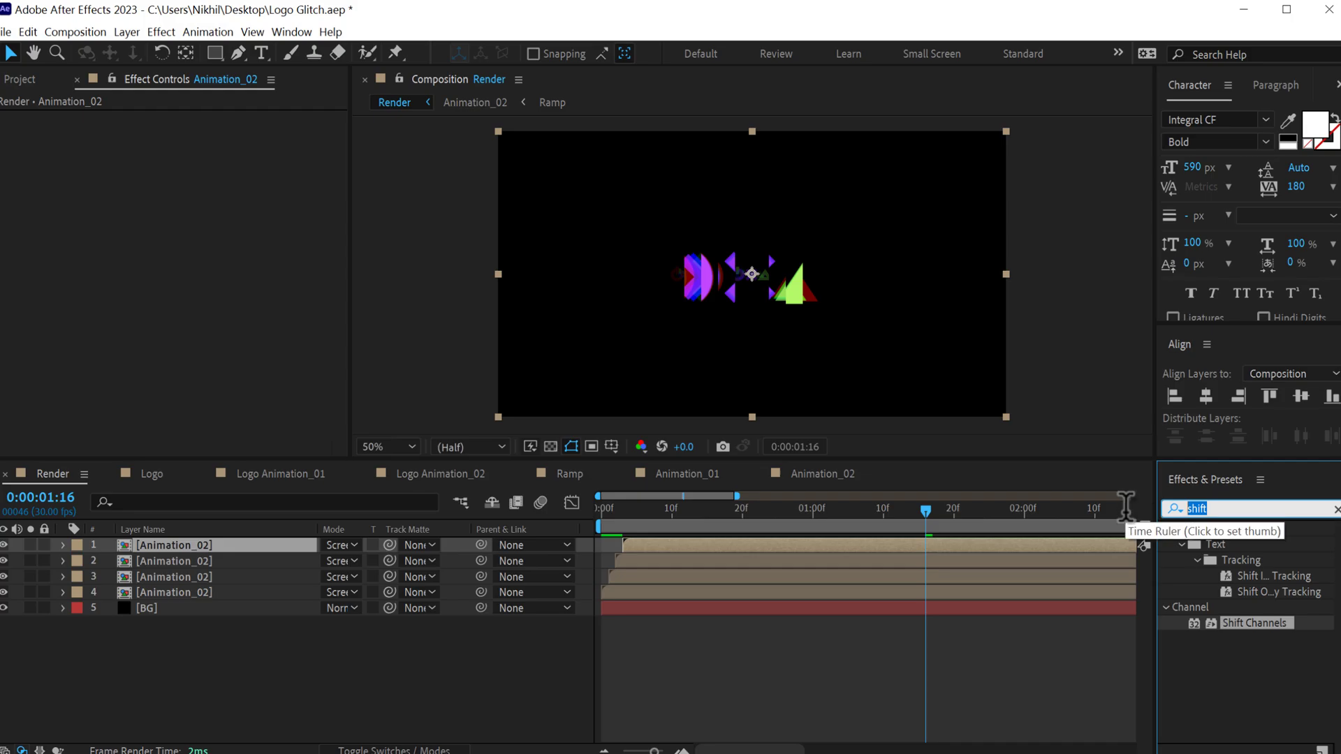
type("find")
double_click(1236, 543)
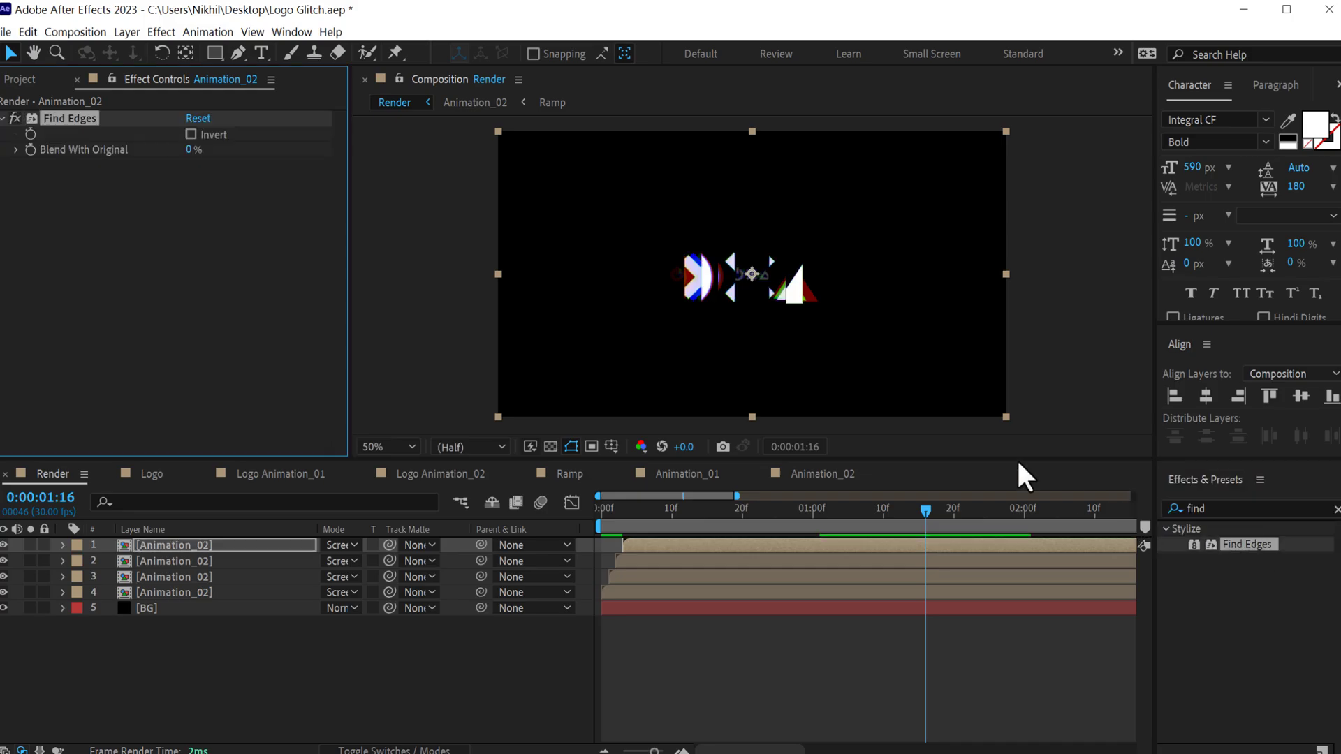
left_click(191, 134)
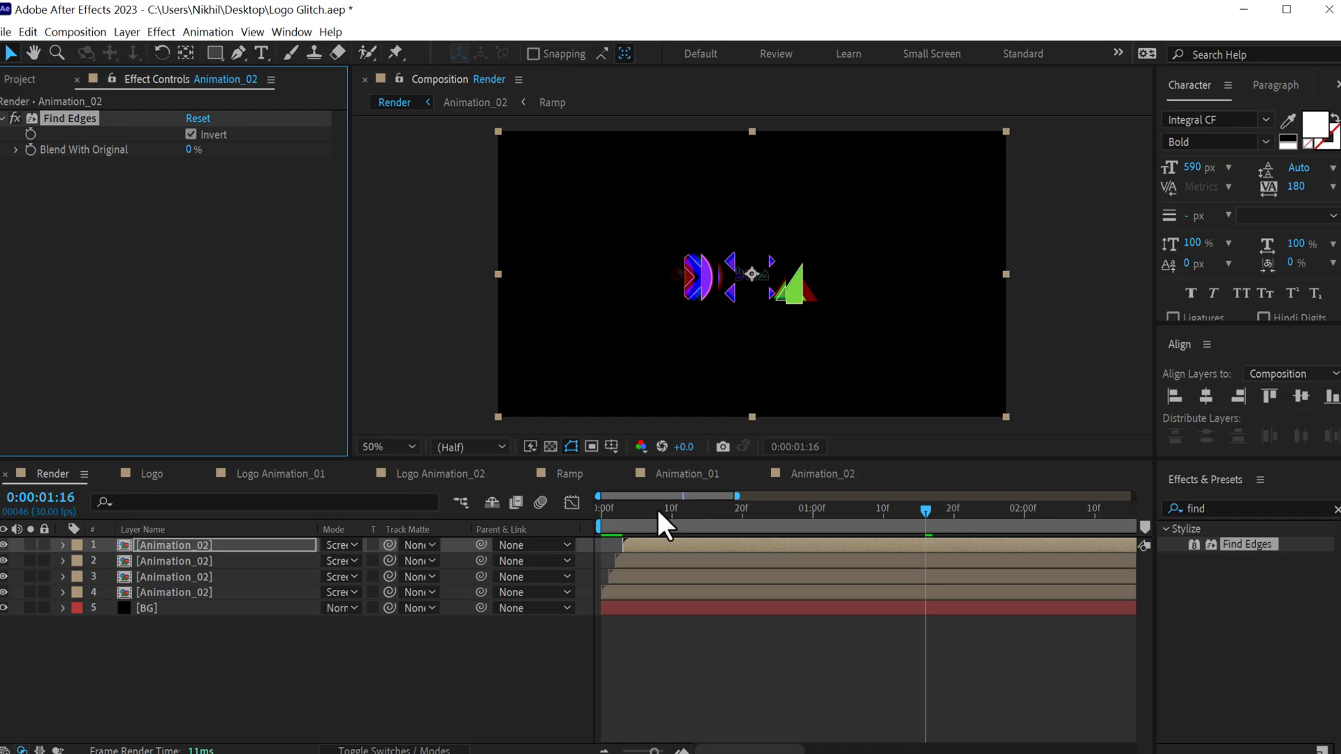
left_click_drag(623, 505, 873, 535)
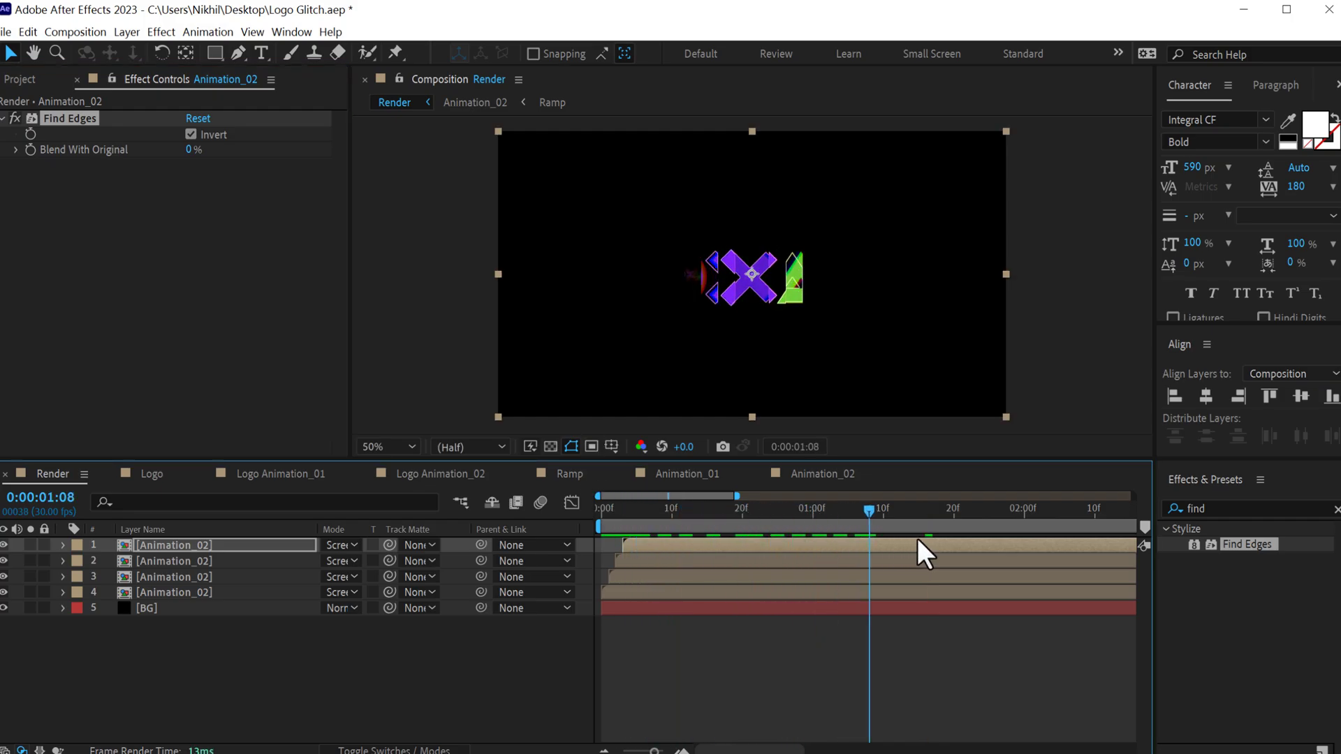
Scale the top Find Edges Animation_02 layer to 140% and enable Collapse Transformations on it.
left_click(203, 545)
key("s")
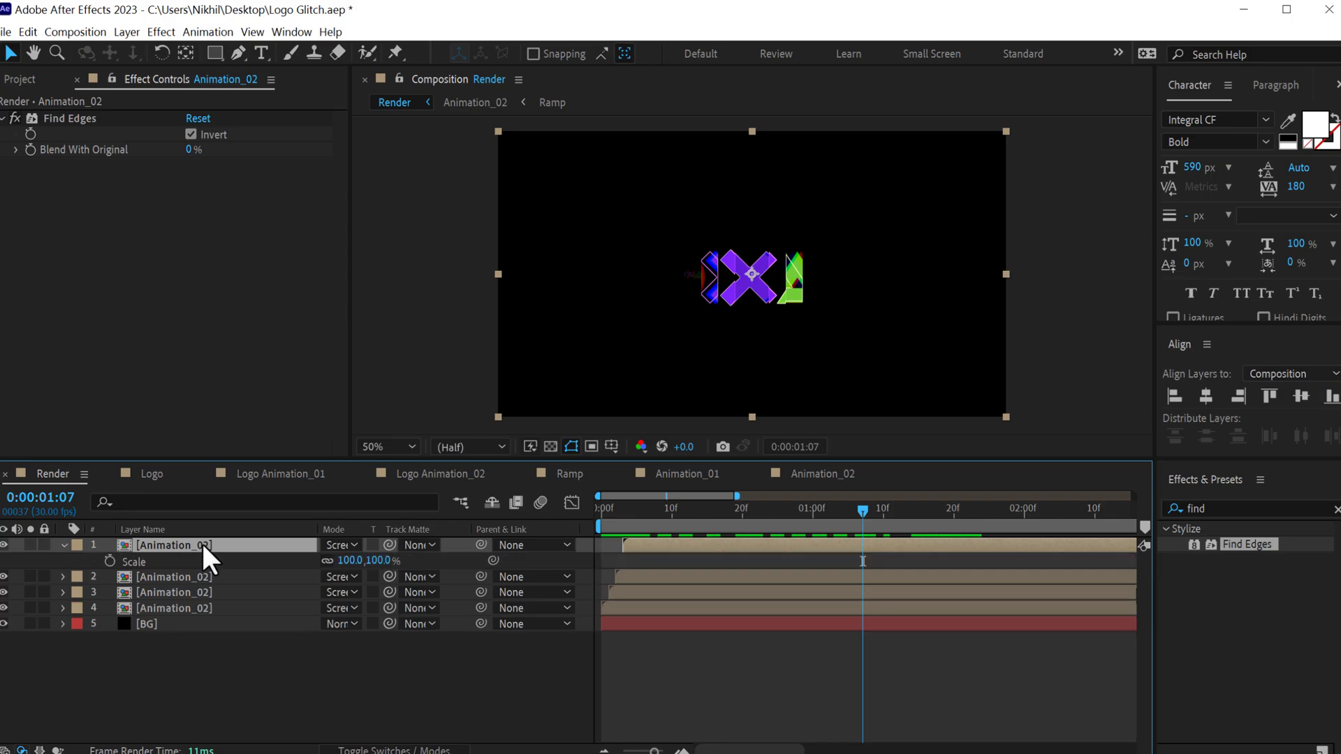
left_click(381, 561)
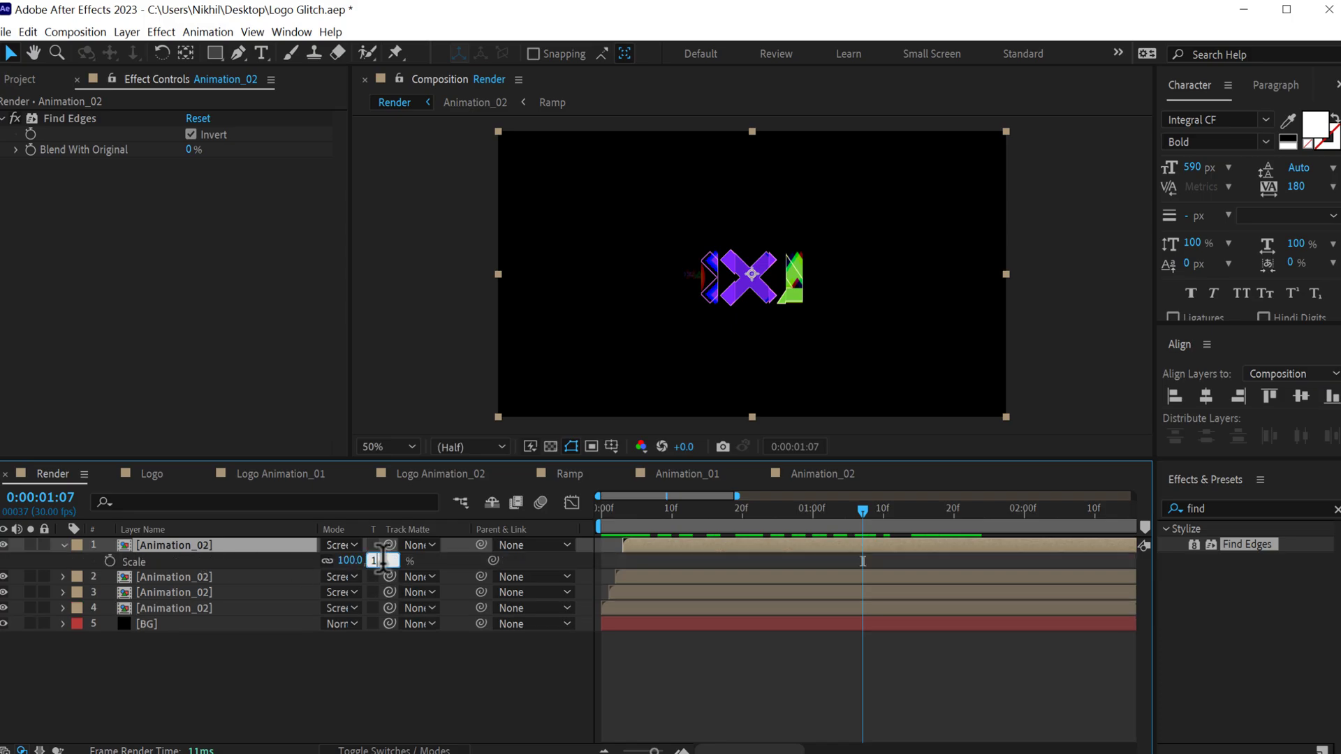
type("140")
key("Return")
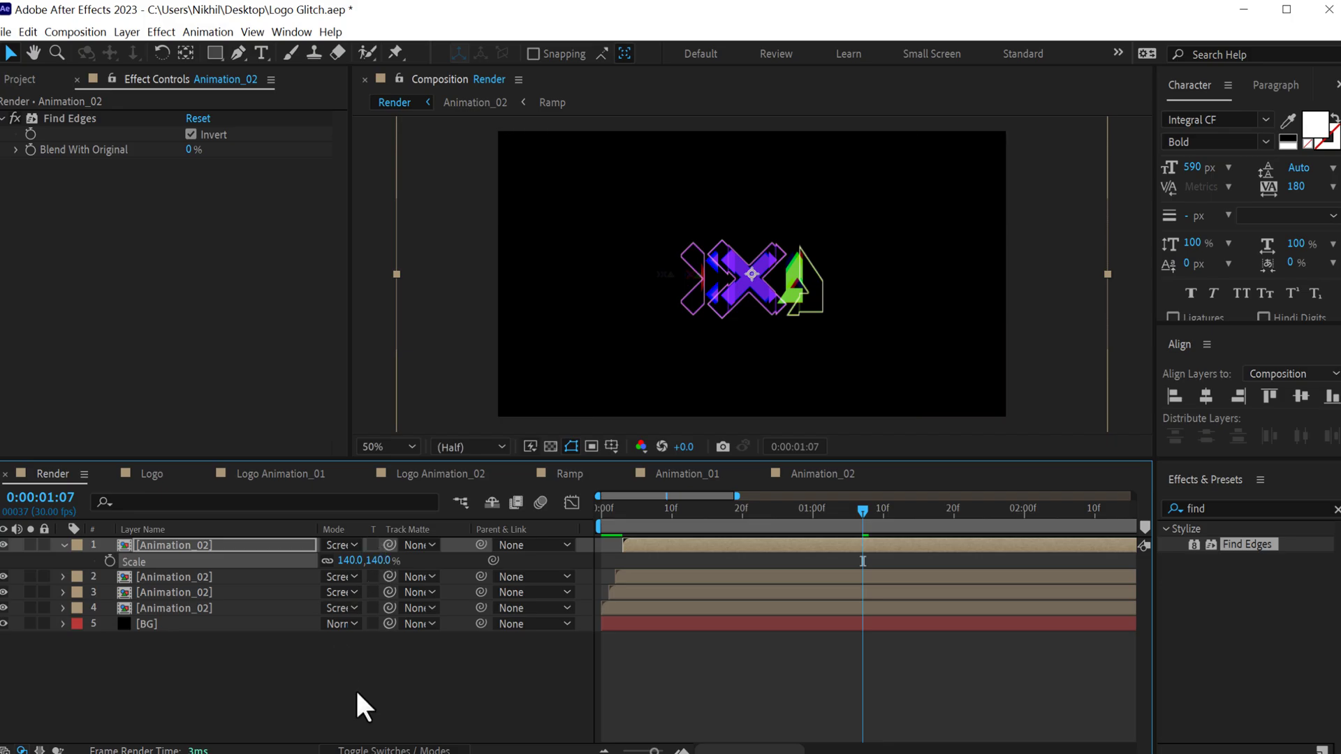
left_click(396, 750)
left_click(341, 545)
left_click(378, 679)
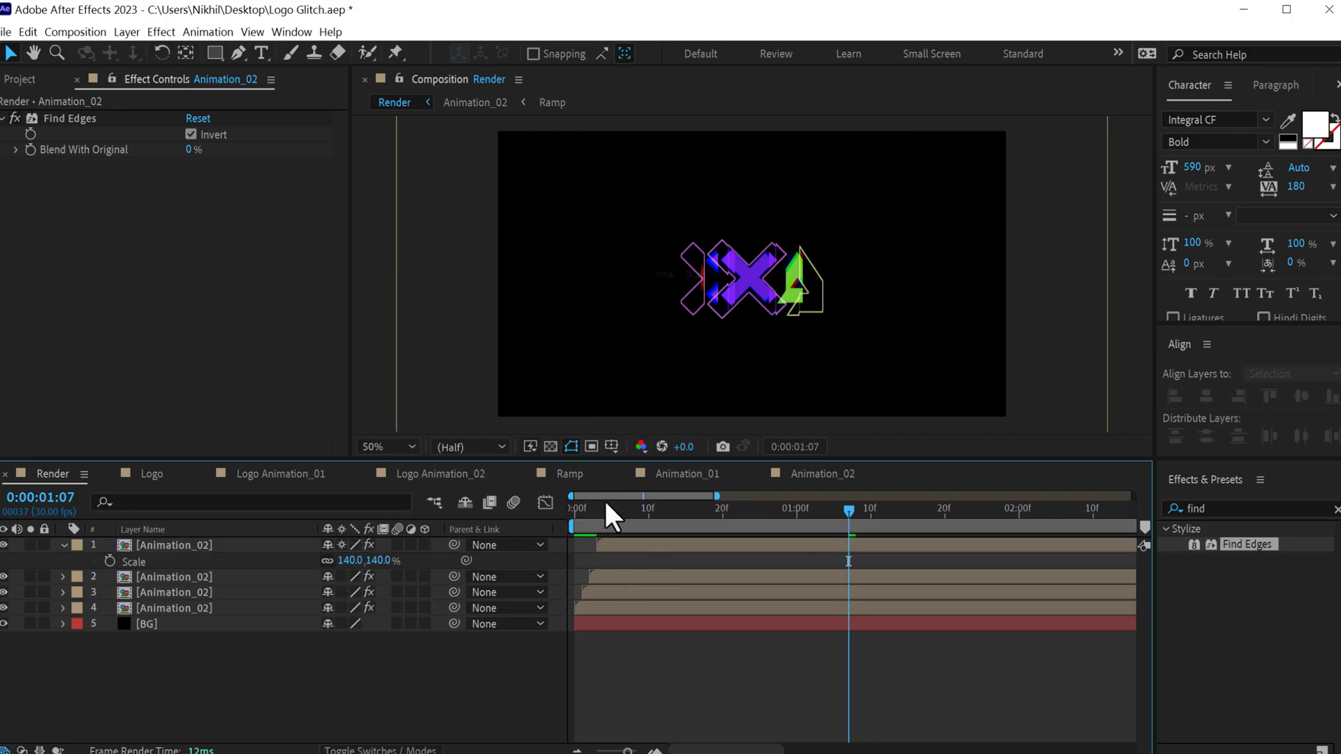
left_click(64, 547)
Add the Animation_01 composition as the top layer of Render, starting at 0:00:01:00, and scrub through the result.
key("space")
left_click(21, 79)
left_click_drag(63, 282, 170, 545)
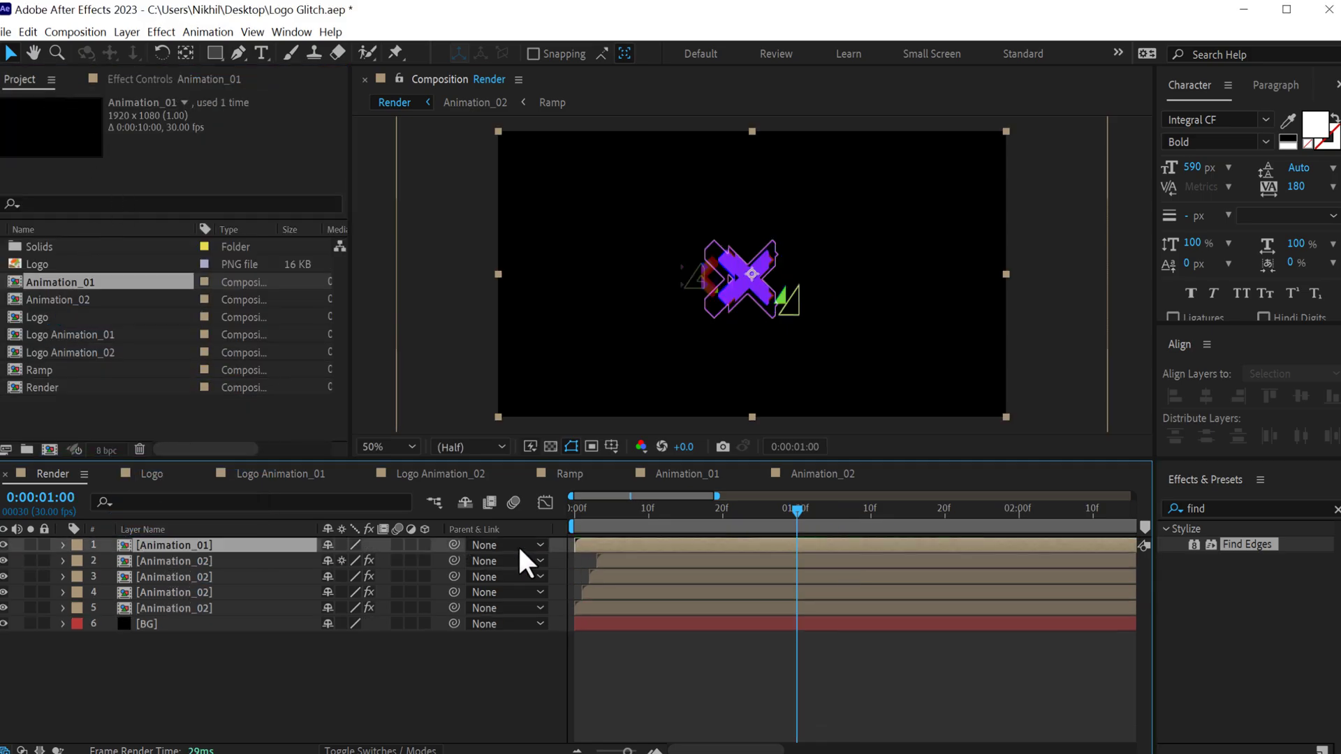
left_click_drag(595, 547, 790, 543)
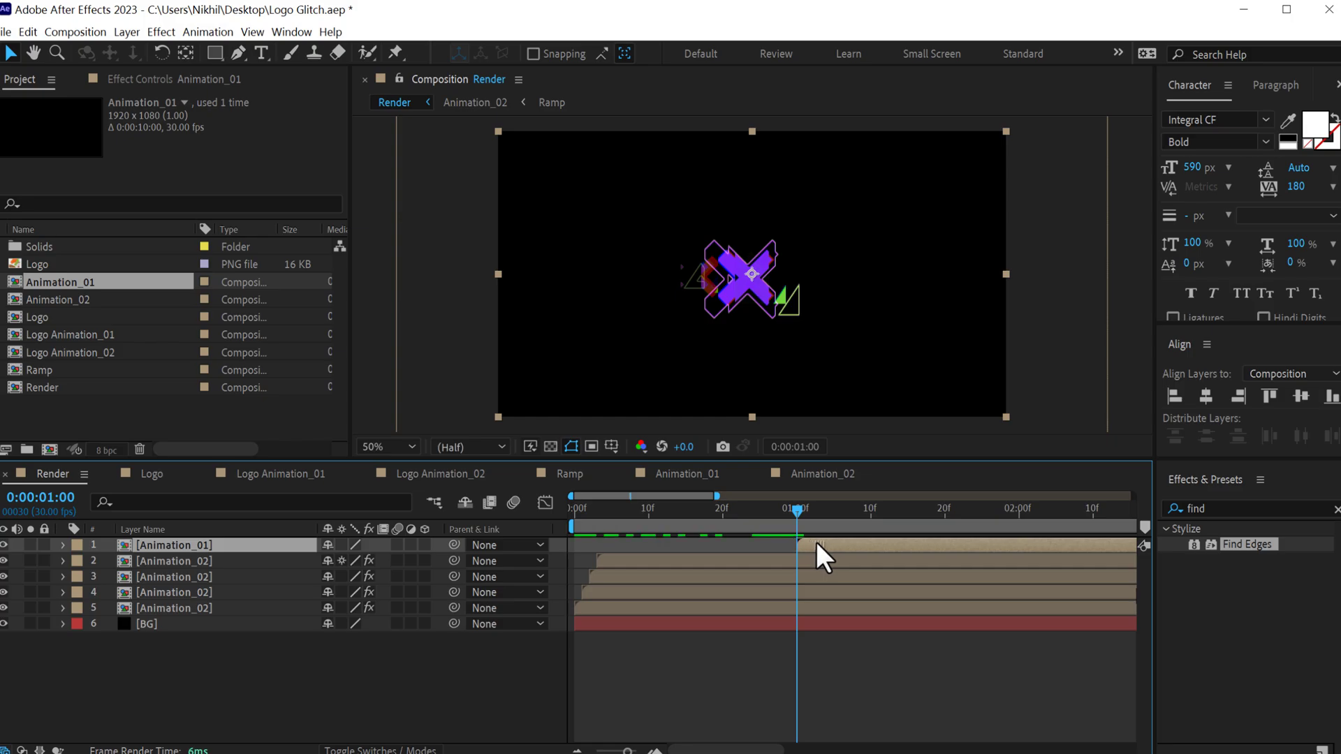
key("minus")
left_click_drag(717, 512, 838, 519)
Duplicate the Find Edges Animation_02 layer, place the copy above Animation_01, and start it at 0:00:00:15.
left_click(195, 556)
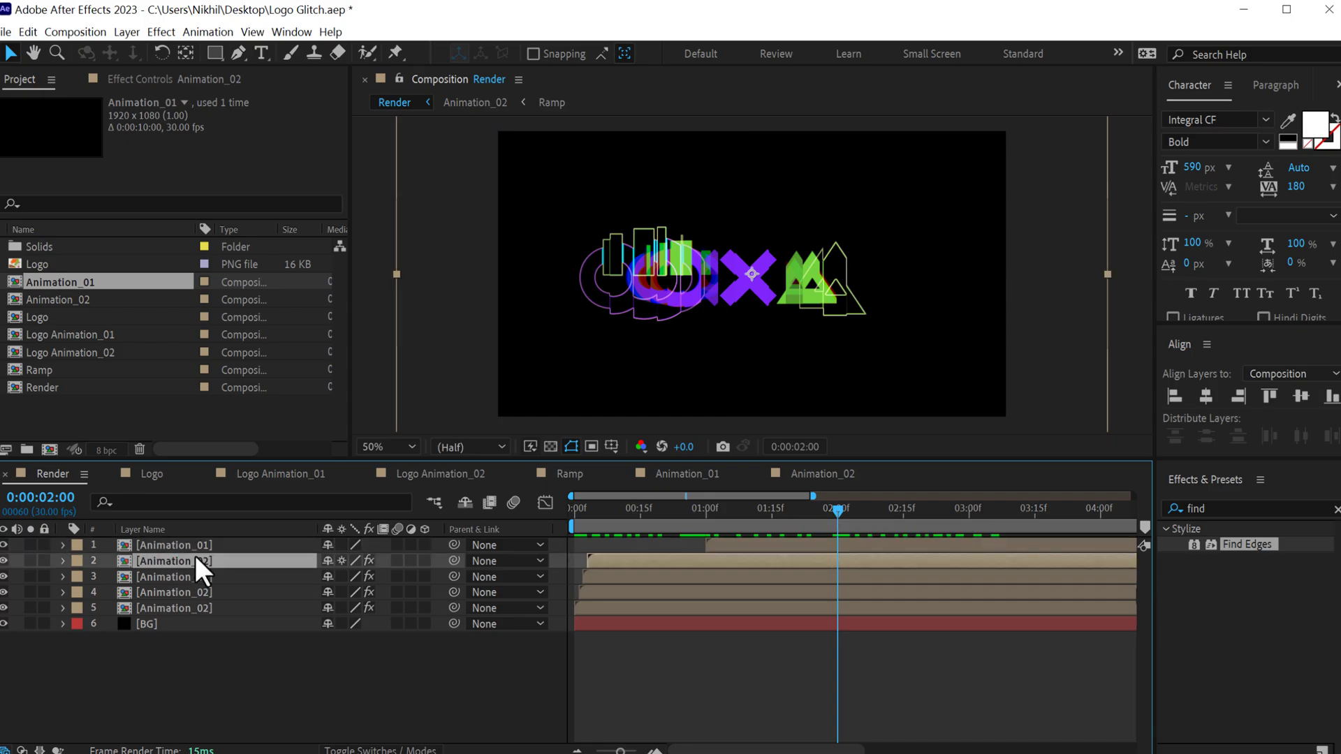
key("ctrl+d")
left_click_drag(181, 559, 181, 542)
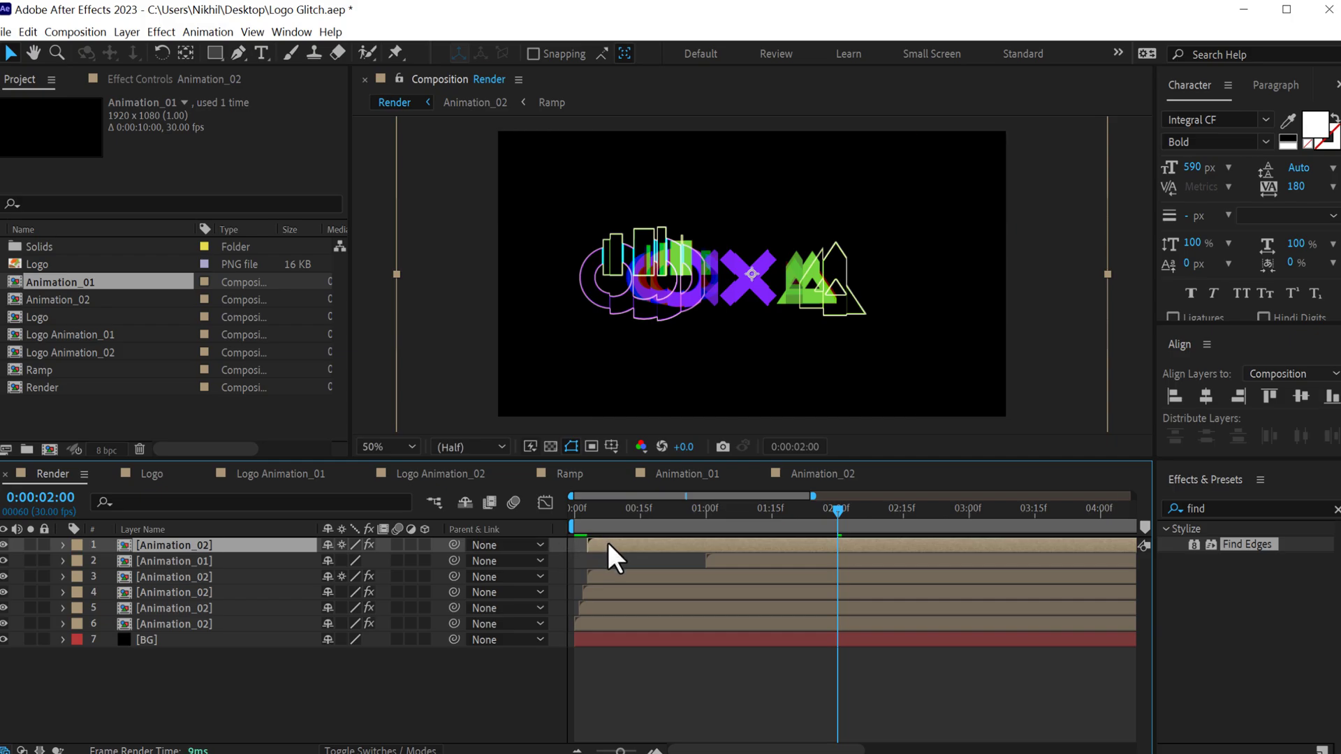
scroll(620, 531, "up", 2)
left_click_drag(695, 520, 708, 514)
left_click_drag(644, 545, 746, 548)
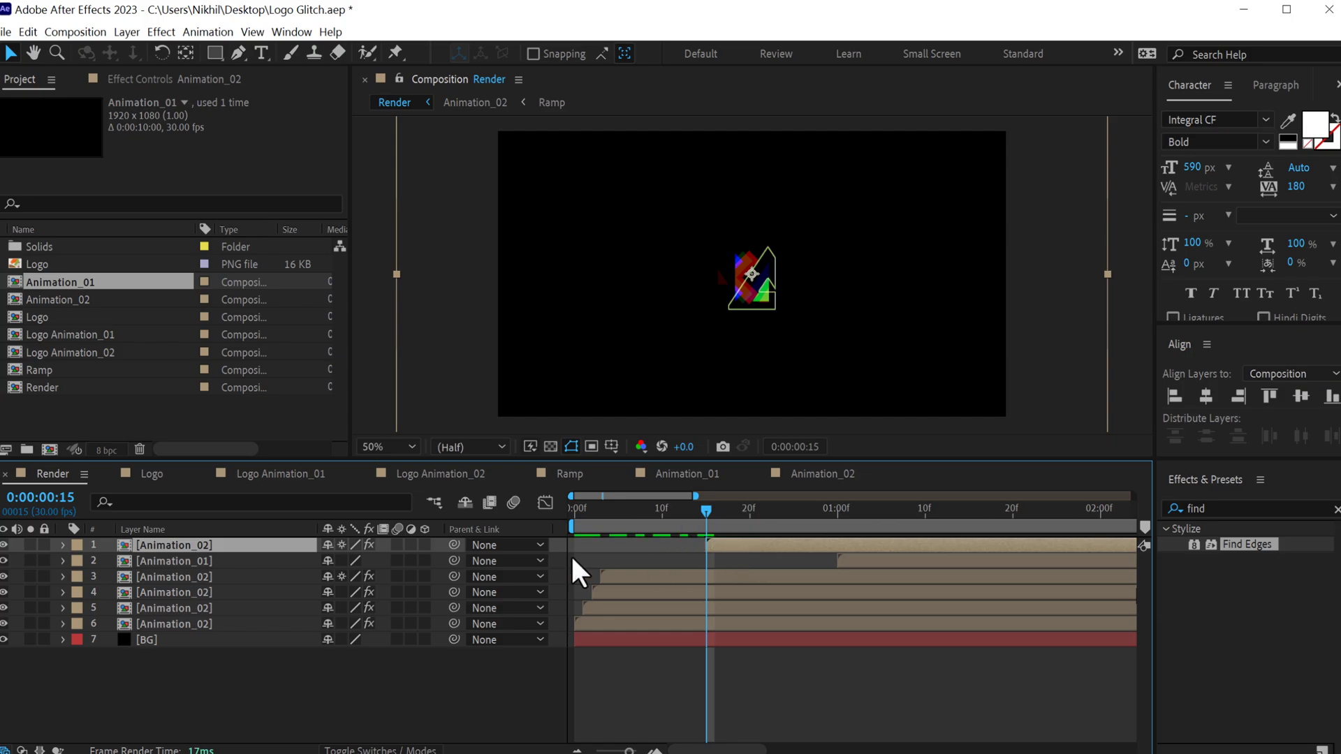
Set the label color of the Animation_01 layer to Pink.
left_click(176, 562)
left_click(77, 563)
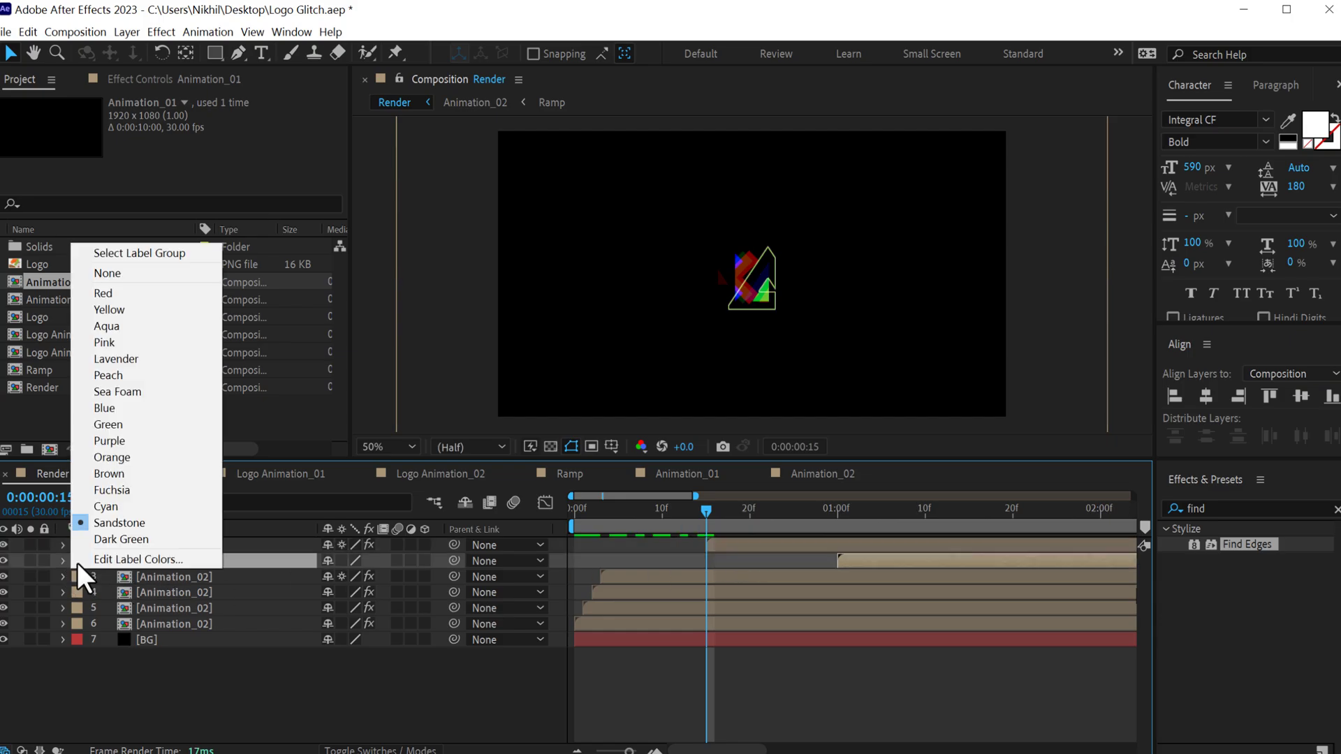
left_click(132, 376)
left_click(76, 561)
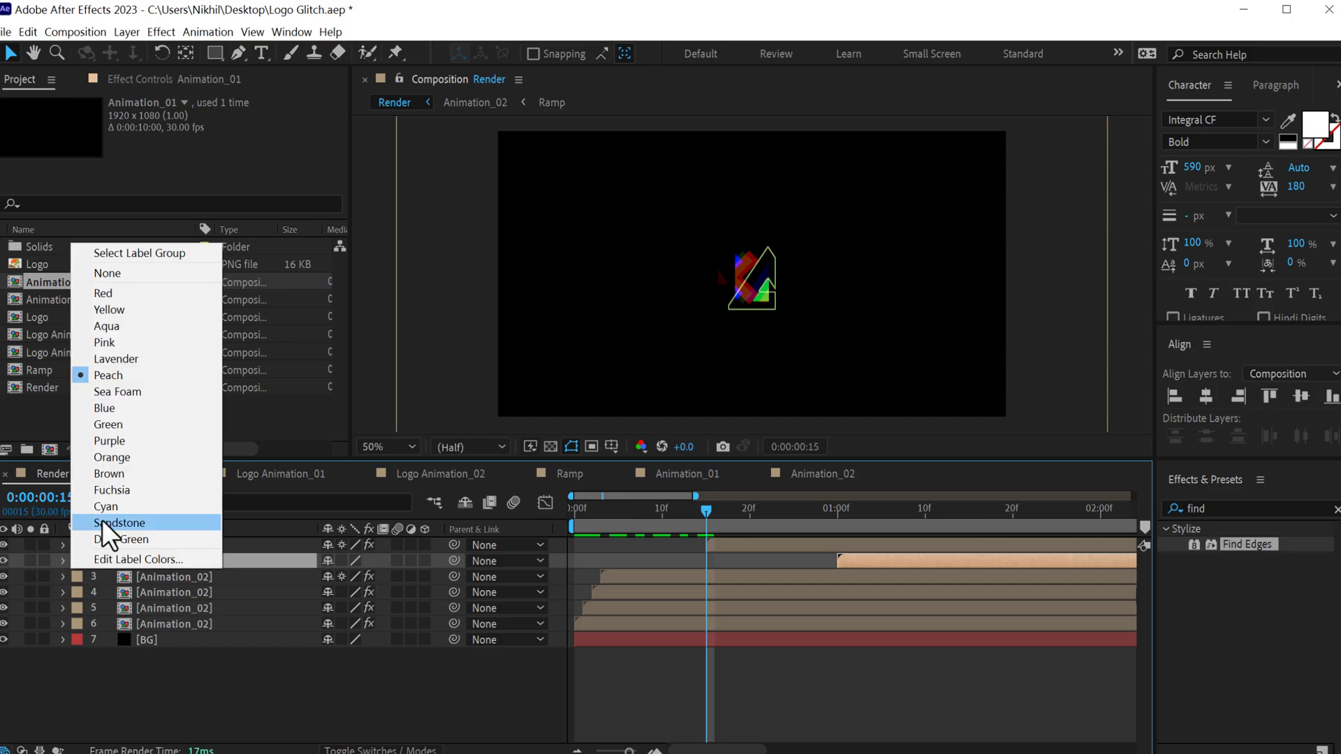
left_click(130, 346)
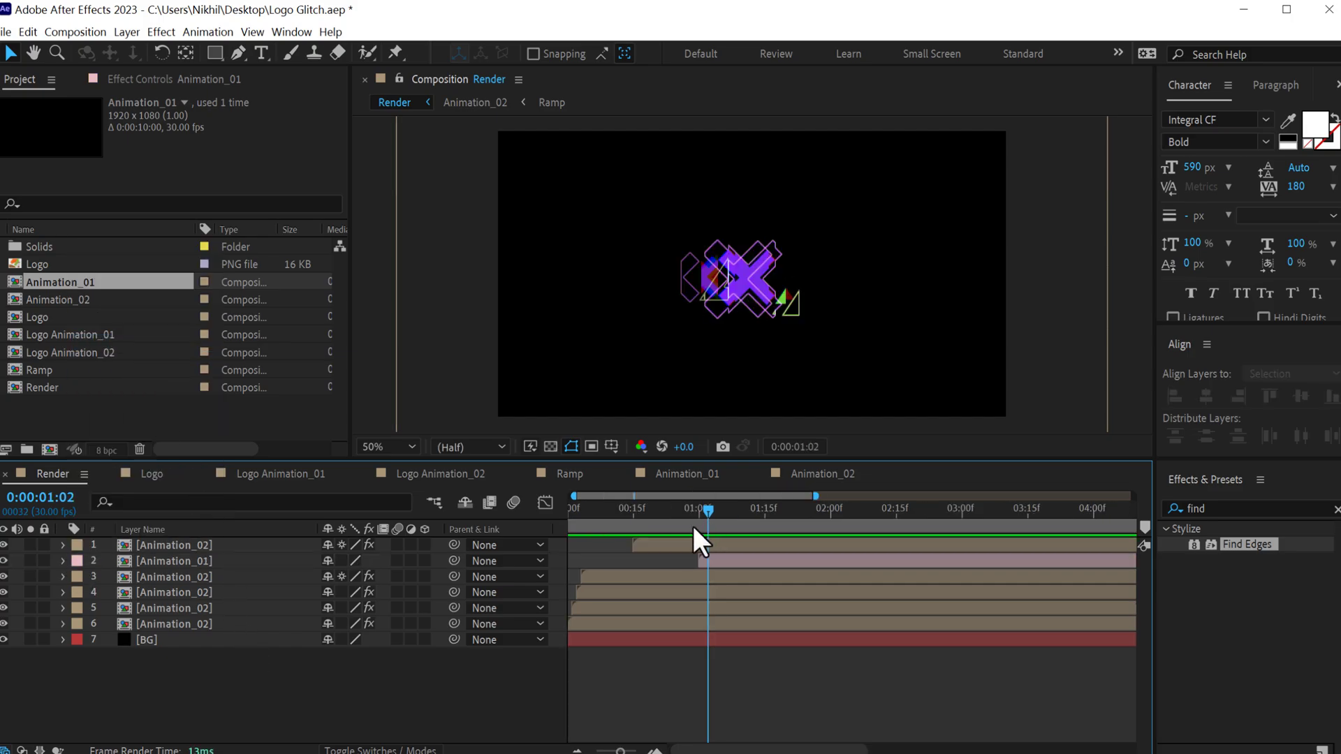
Scale the top Animation_02 layer to 175% and scrub through the animation to check it.
left_click(675, 543)
key("s")
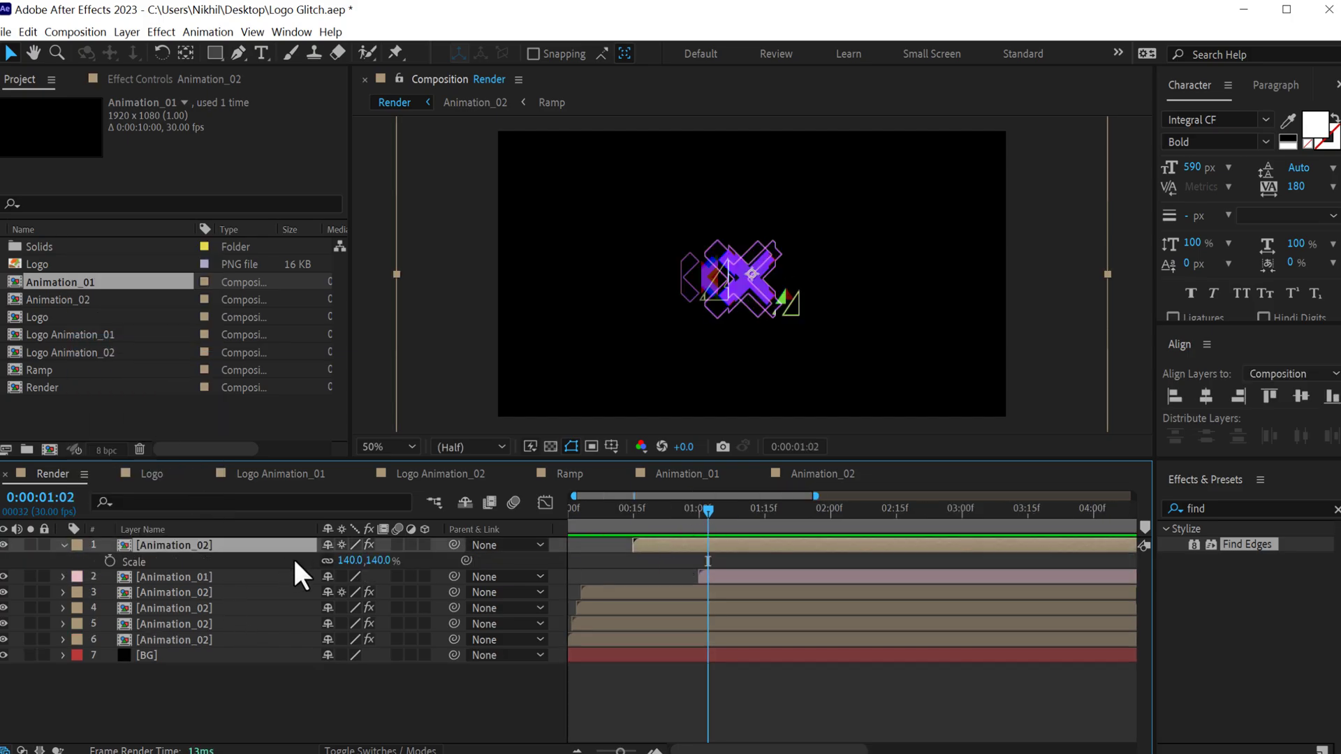
left_click(379, 561)
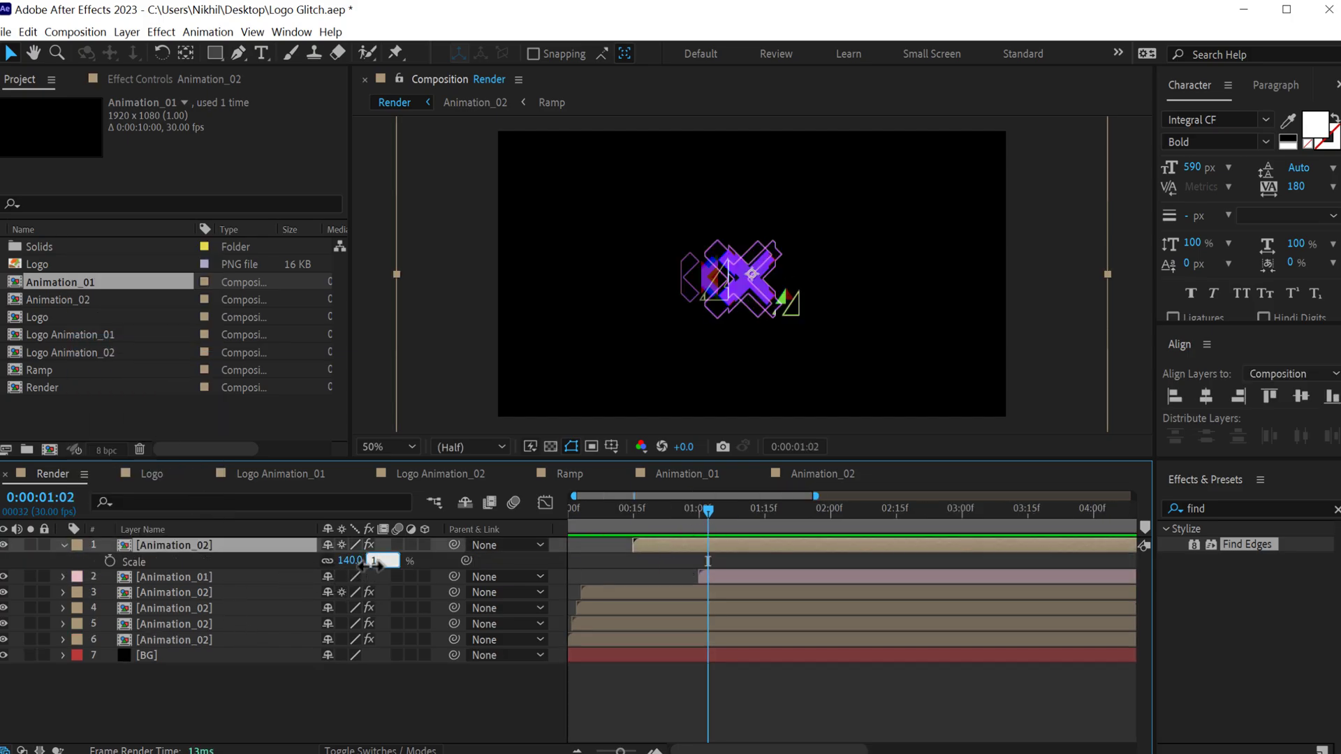
key("Return")
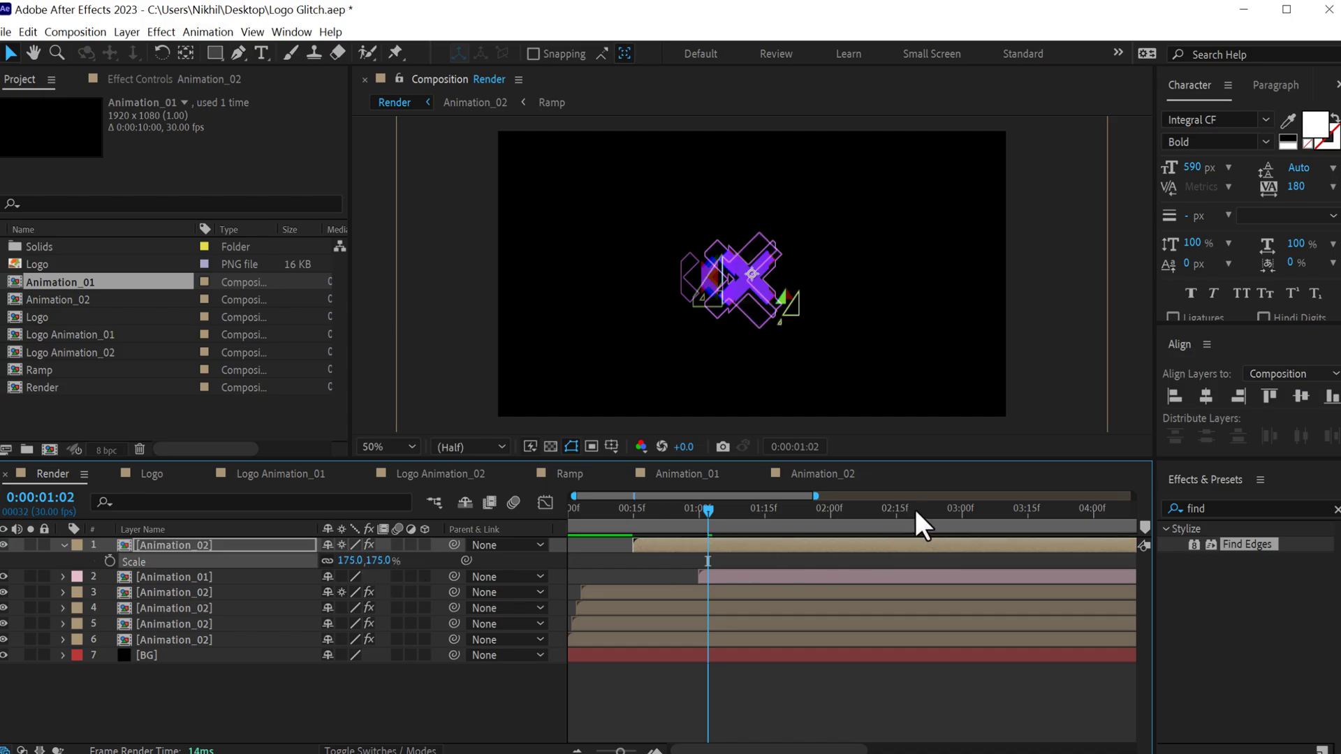
left_click_drag(701, 514, 899, 534)
Duplicate the top Animation_02 layer and apply Directional Blur with a Blur Length of 150 to the copy, inspecting it at full size.
left_click(175, 544)
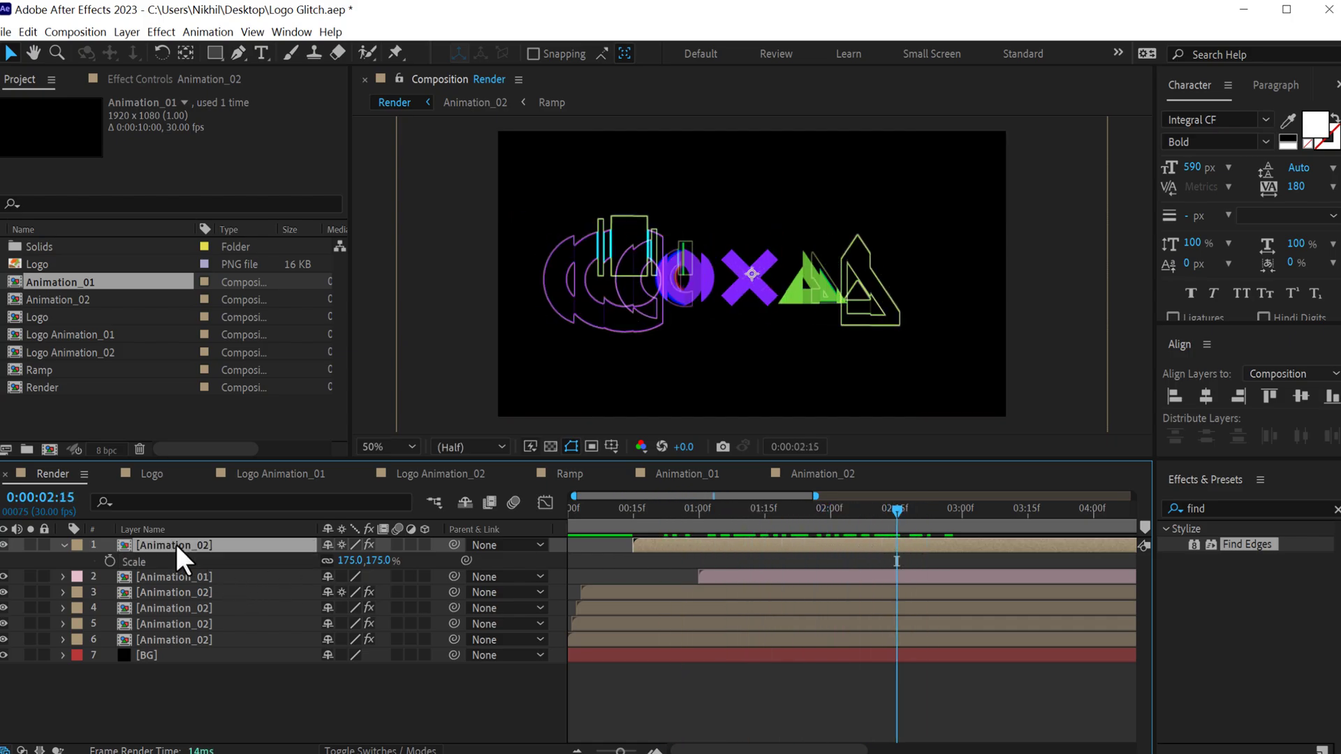
key("ctrl+d")
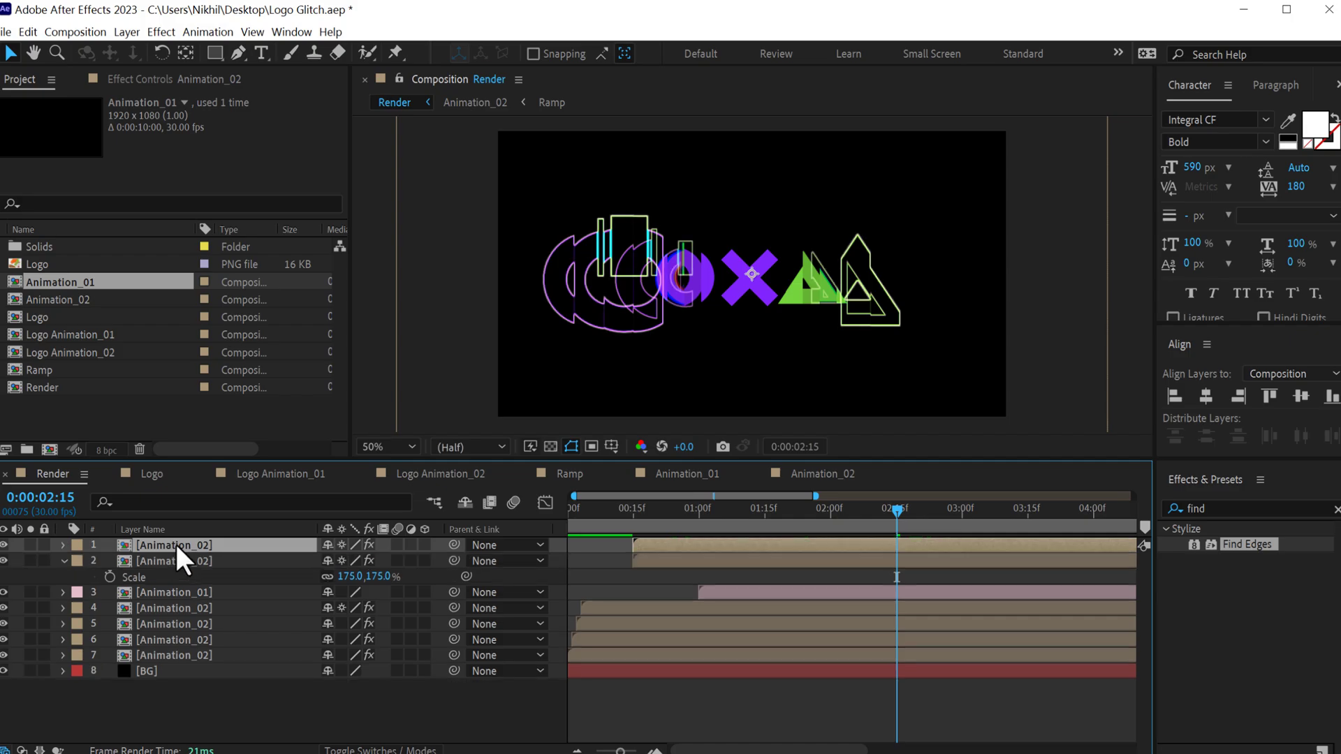
left_click(173, 79)
left_click(1219, 507)
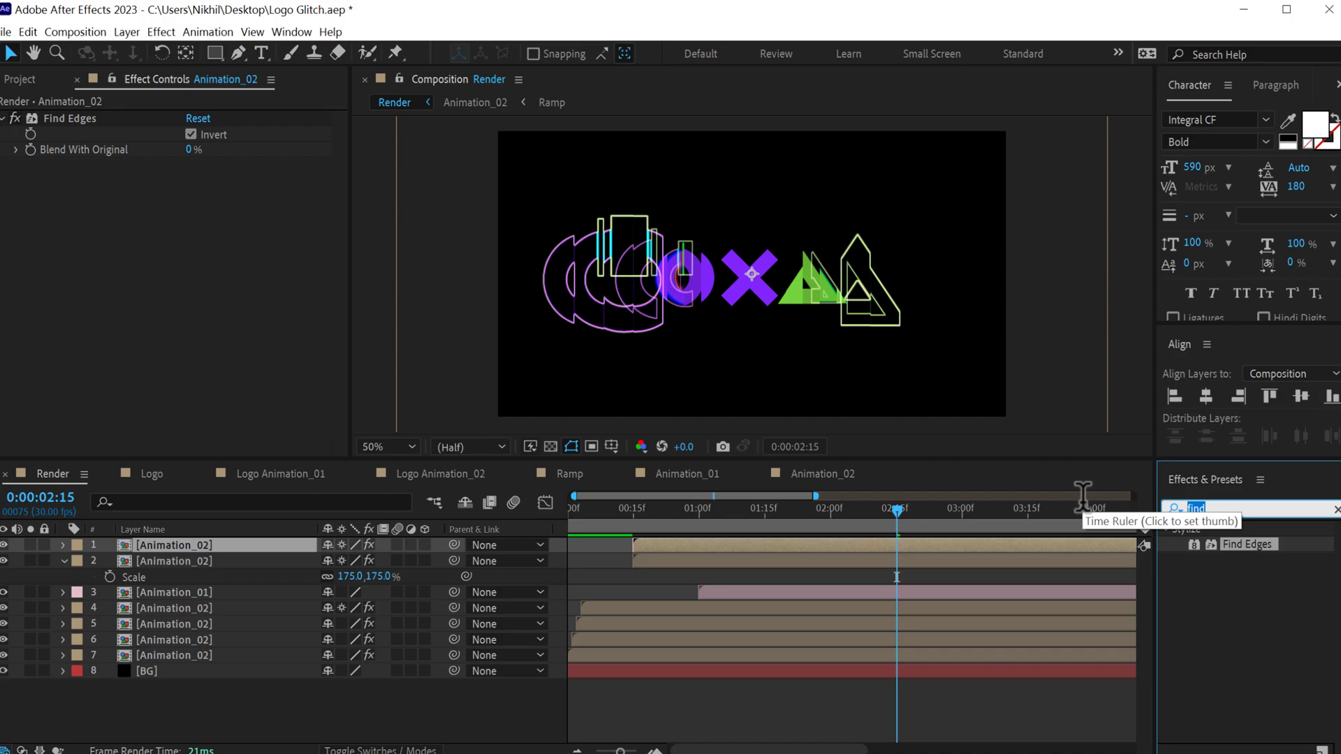
type("direc")
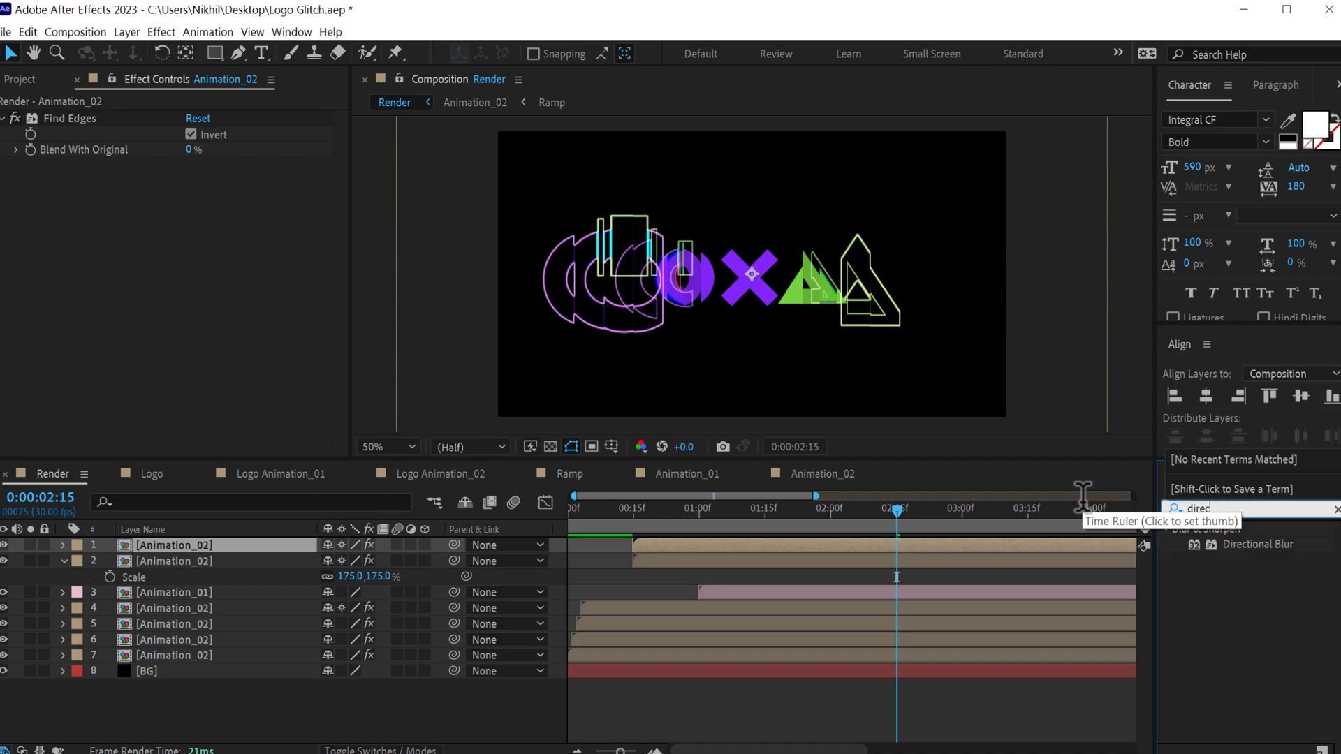
double_click(1261, 543)
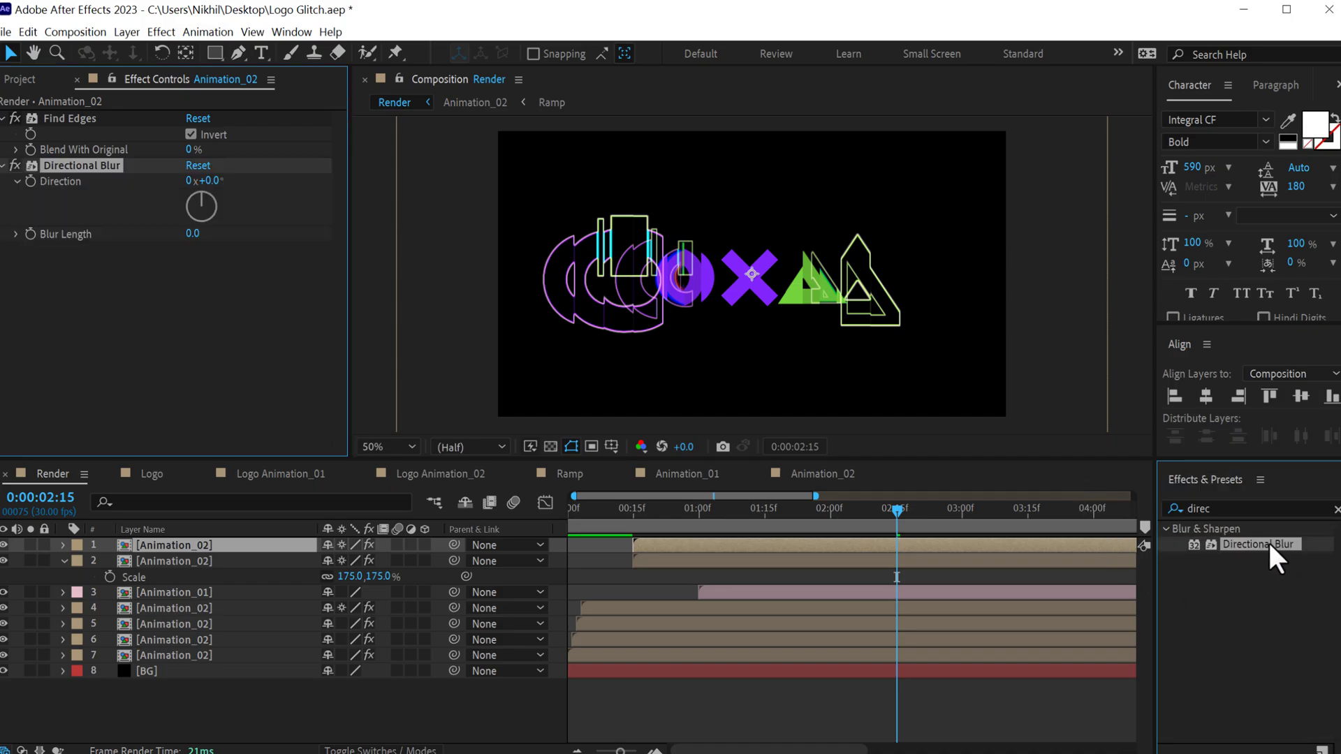
left_click(193, 234)
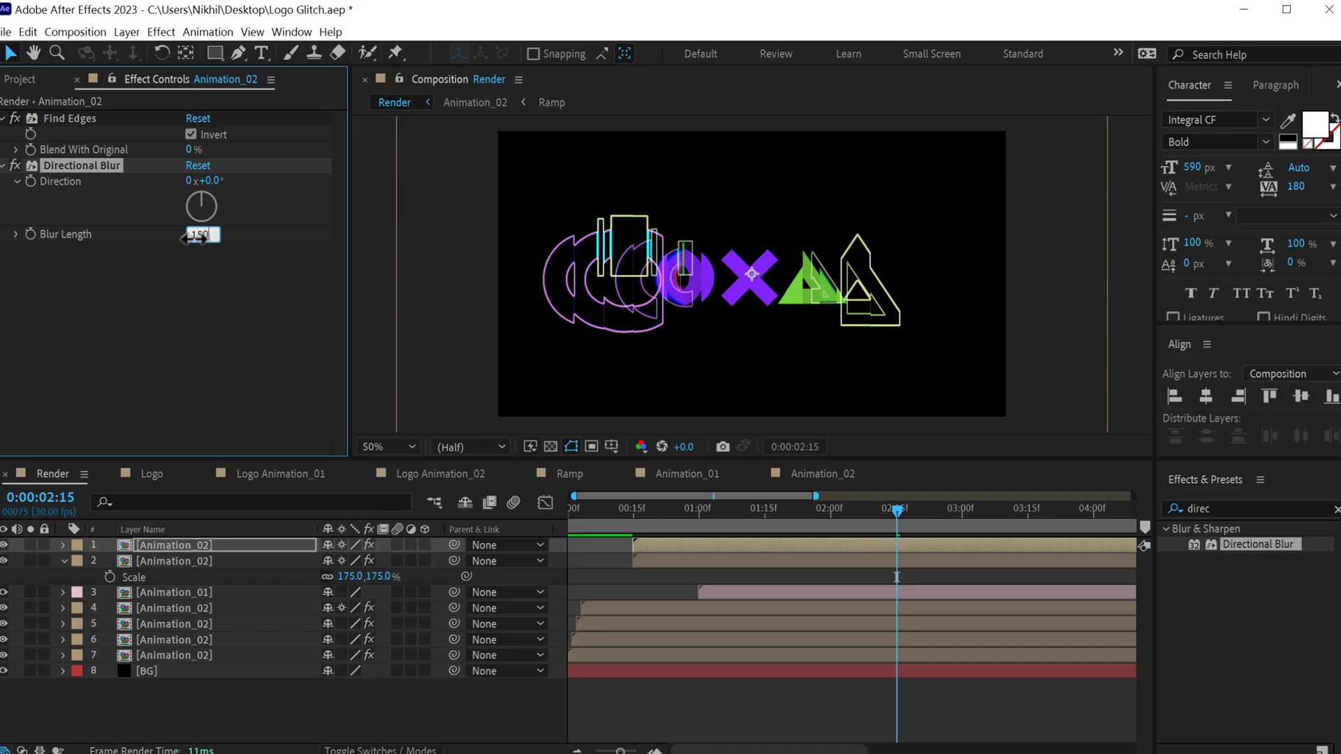
left_click(218, 304)
key("period")
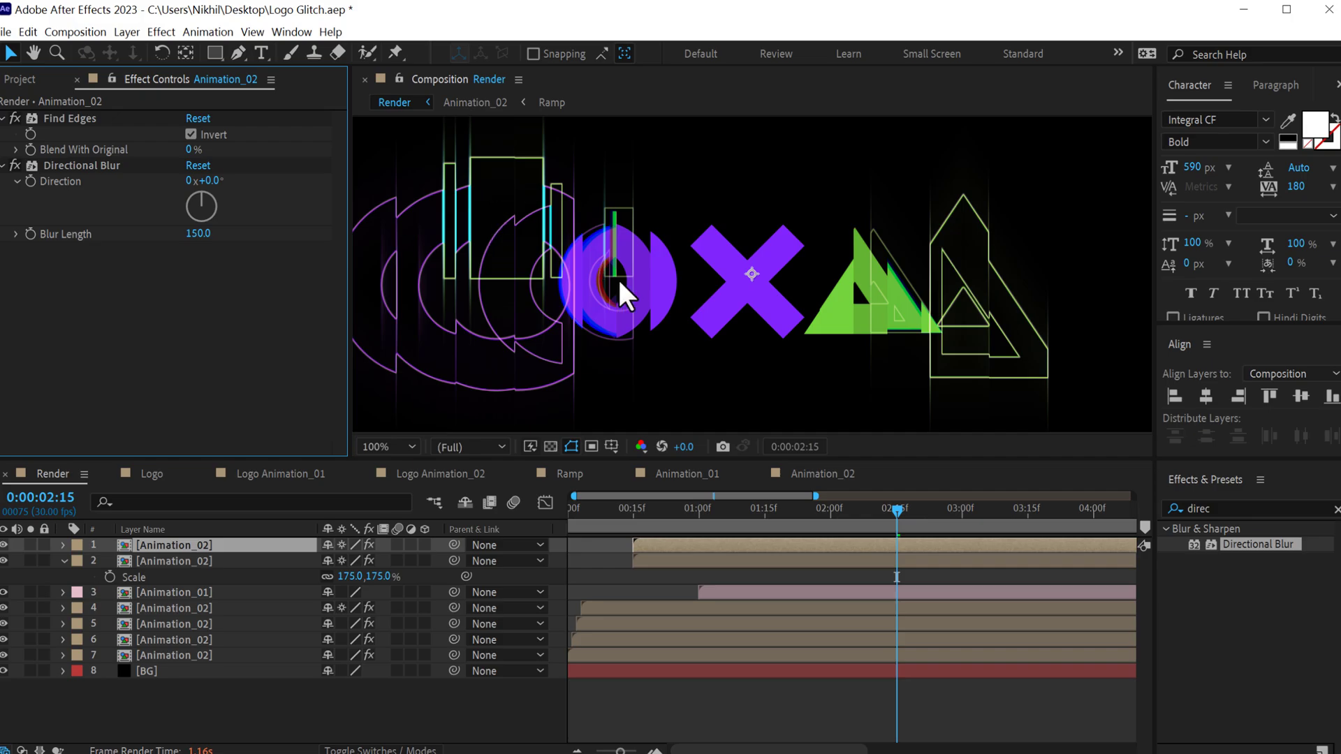
key("comma")
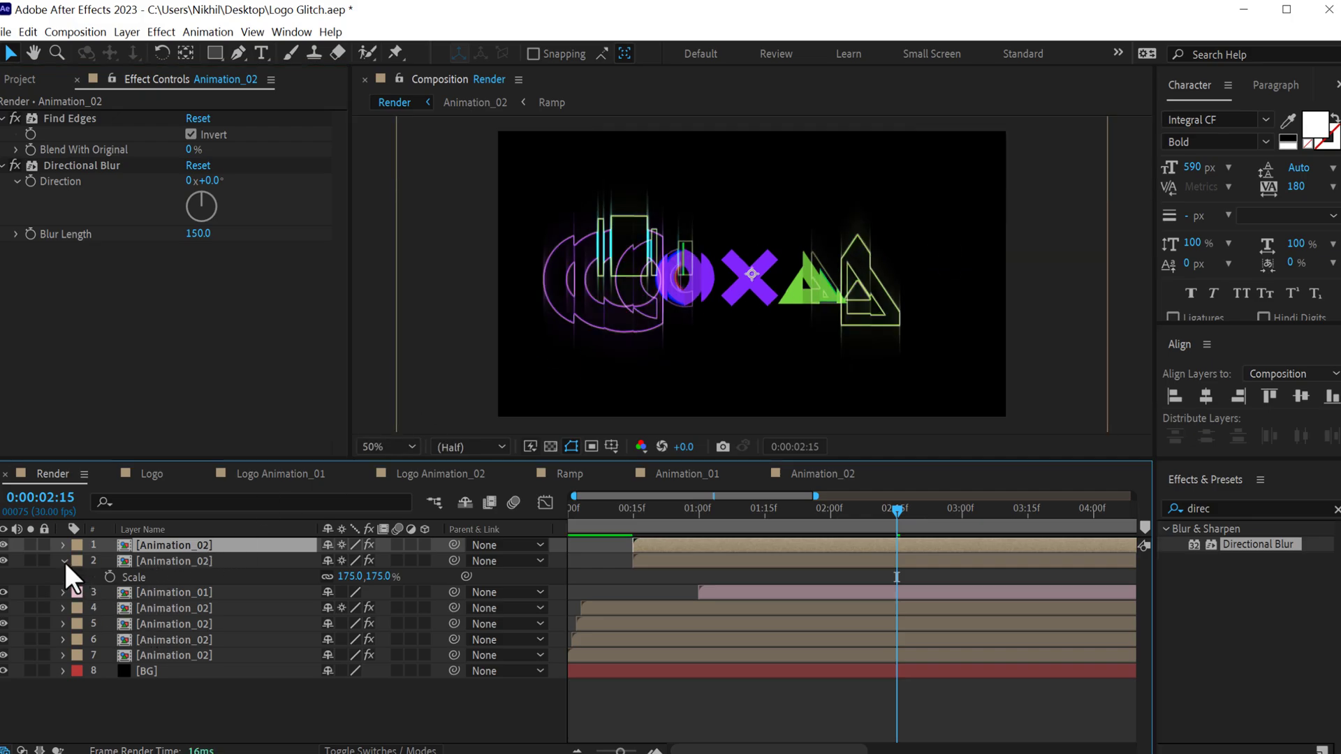
Create an adjustment layer at the top of the Render composition and name it CC.
left_click(64, 561)
right_click(185, 704)
mouse_move(299, 534)
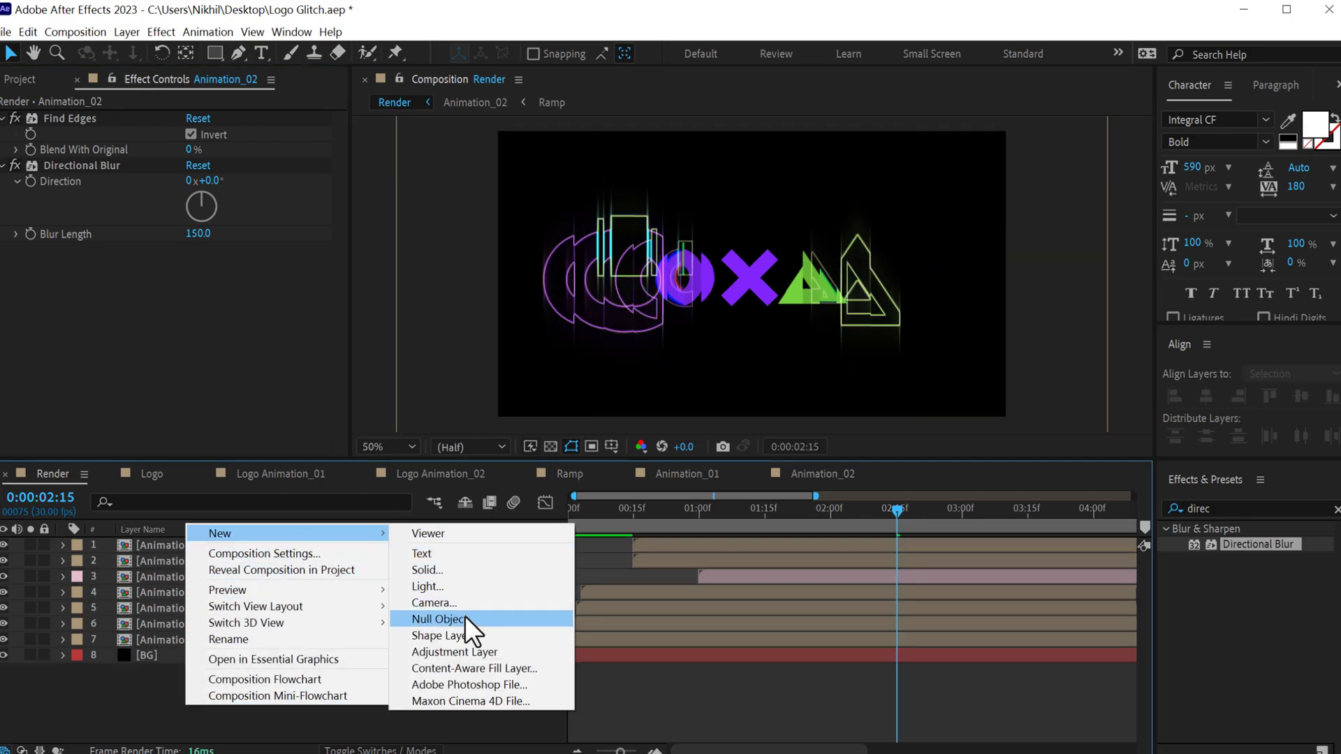
left_click(463, 651)
key("Return")
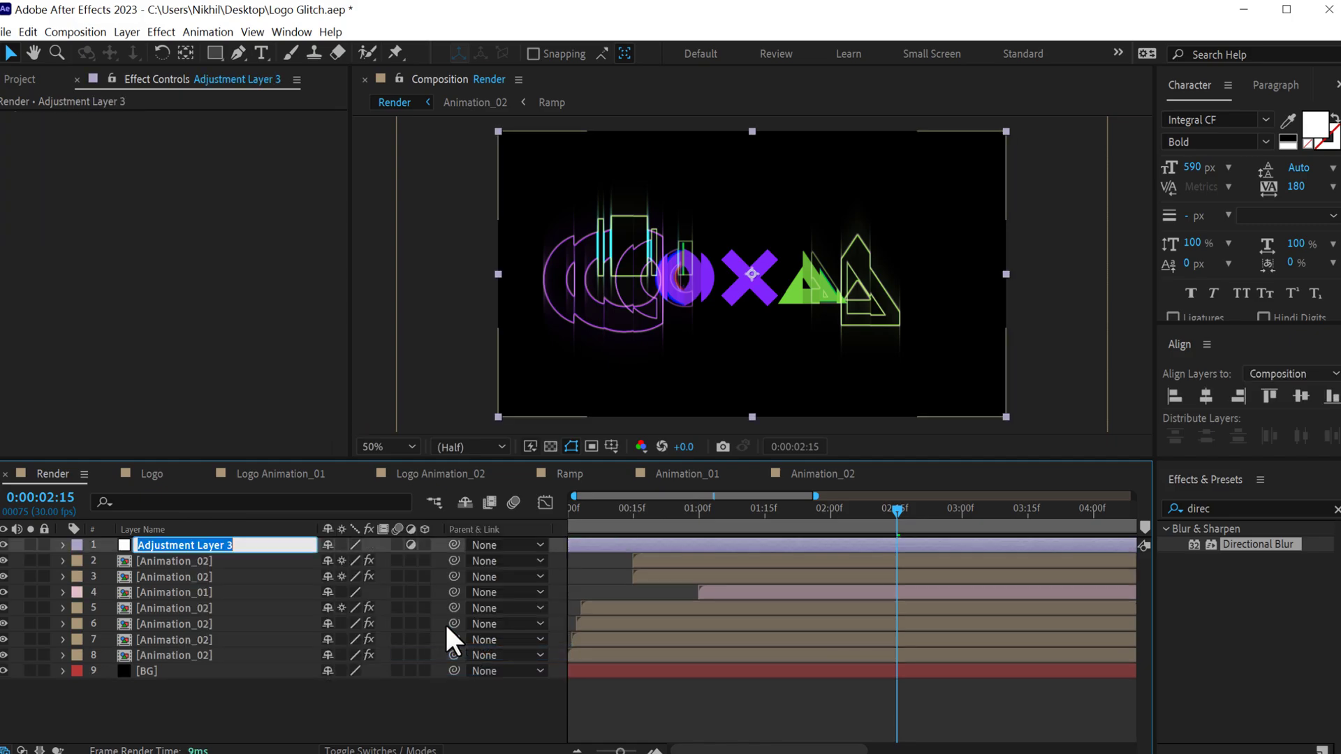
type("CC")
key("Return")
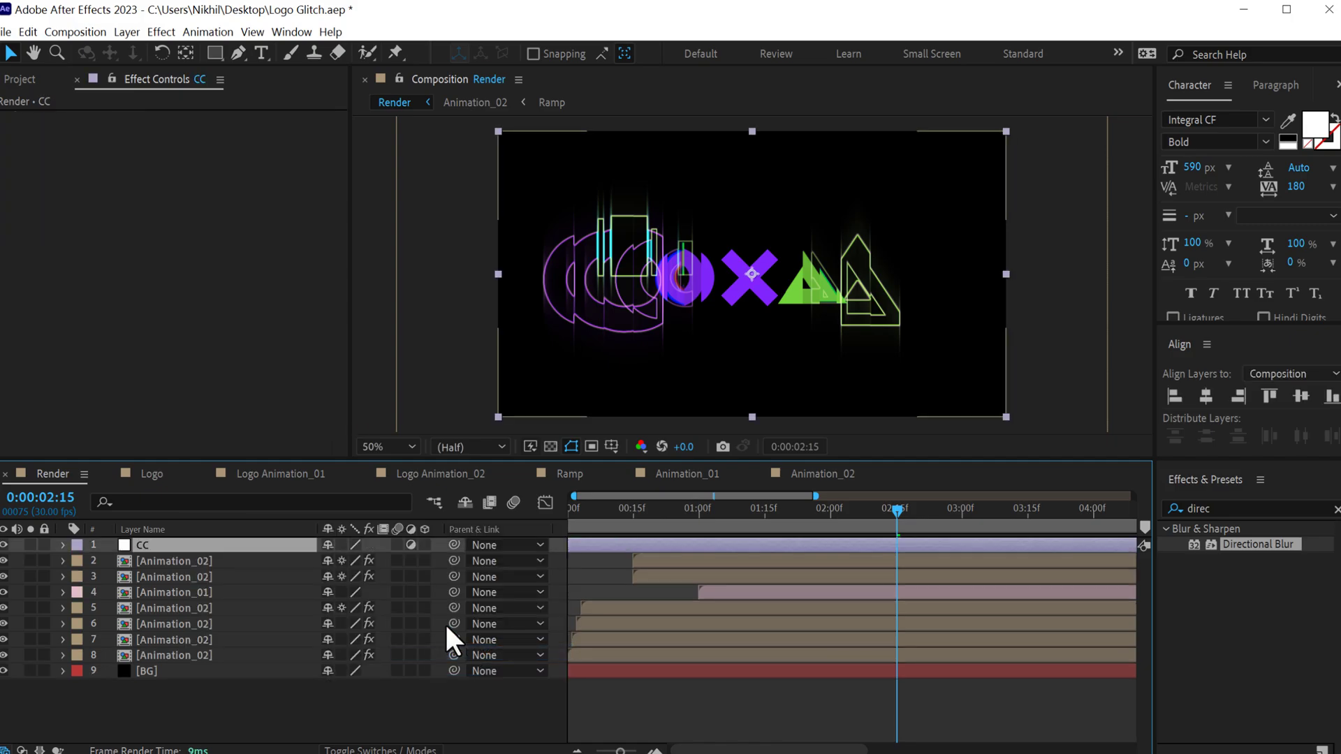
Apply Glow to the CC layer with Glow Threshold 78.4%, Glow Radius 260 and Glow Intensity 0.8.
left_click(1219, 508)
type("glow")
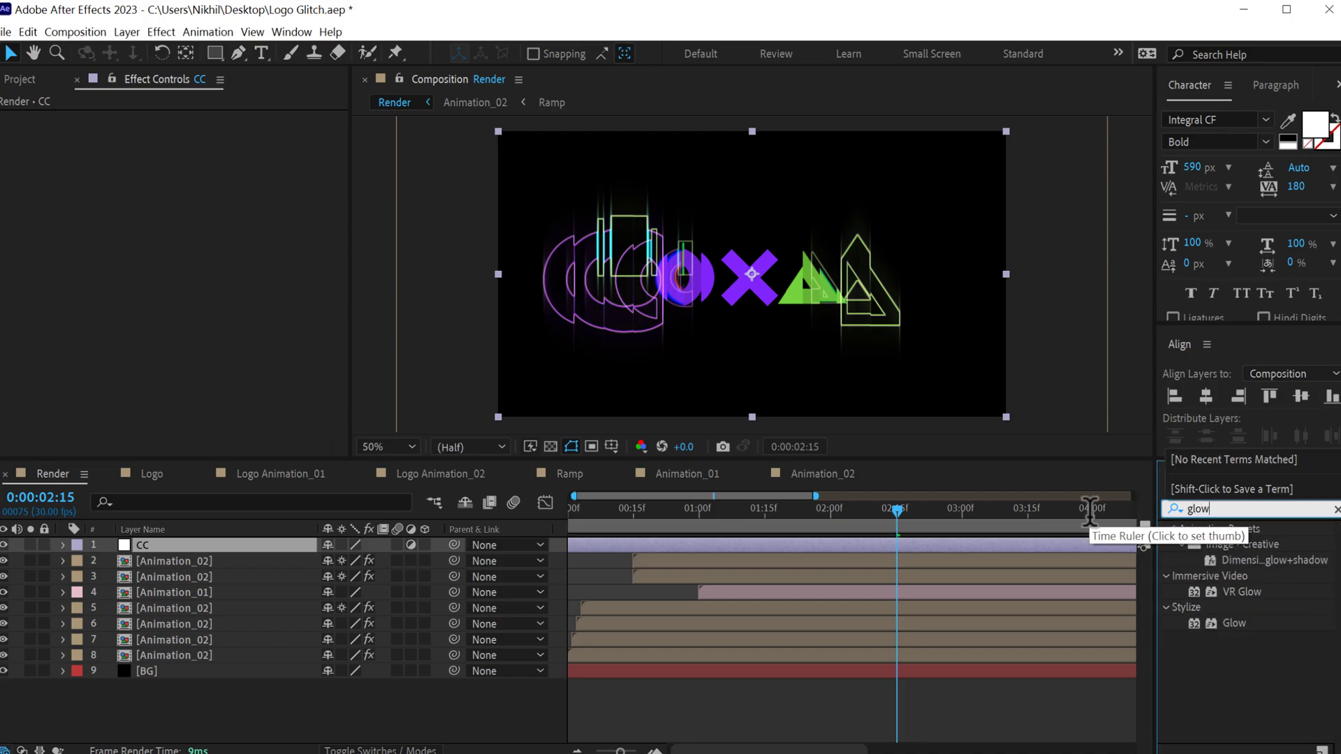
double_click(1234, 621)
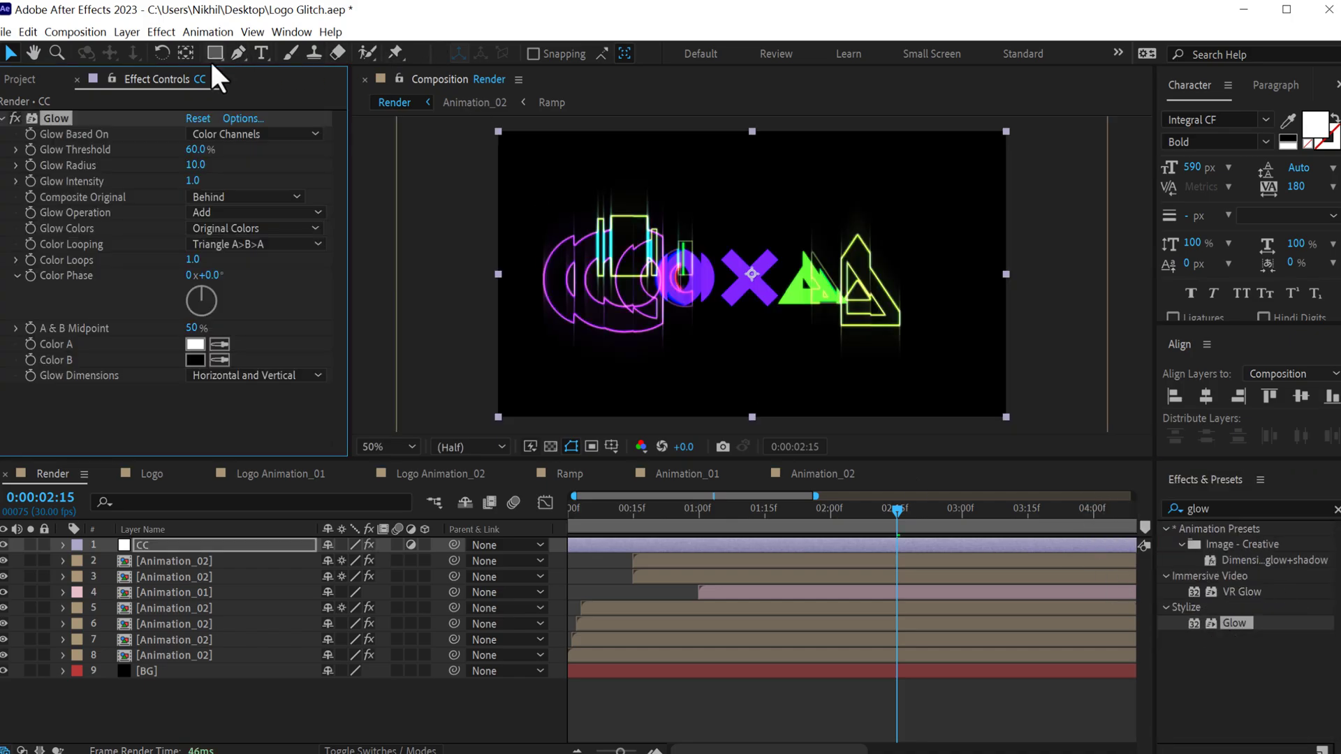
left_click_drag(197, 168, 416, 178)
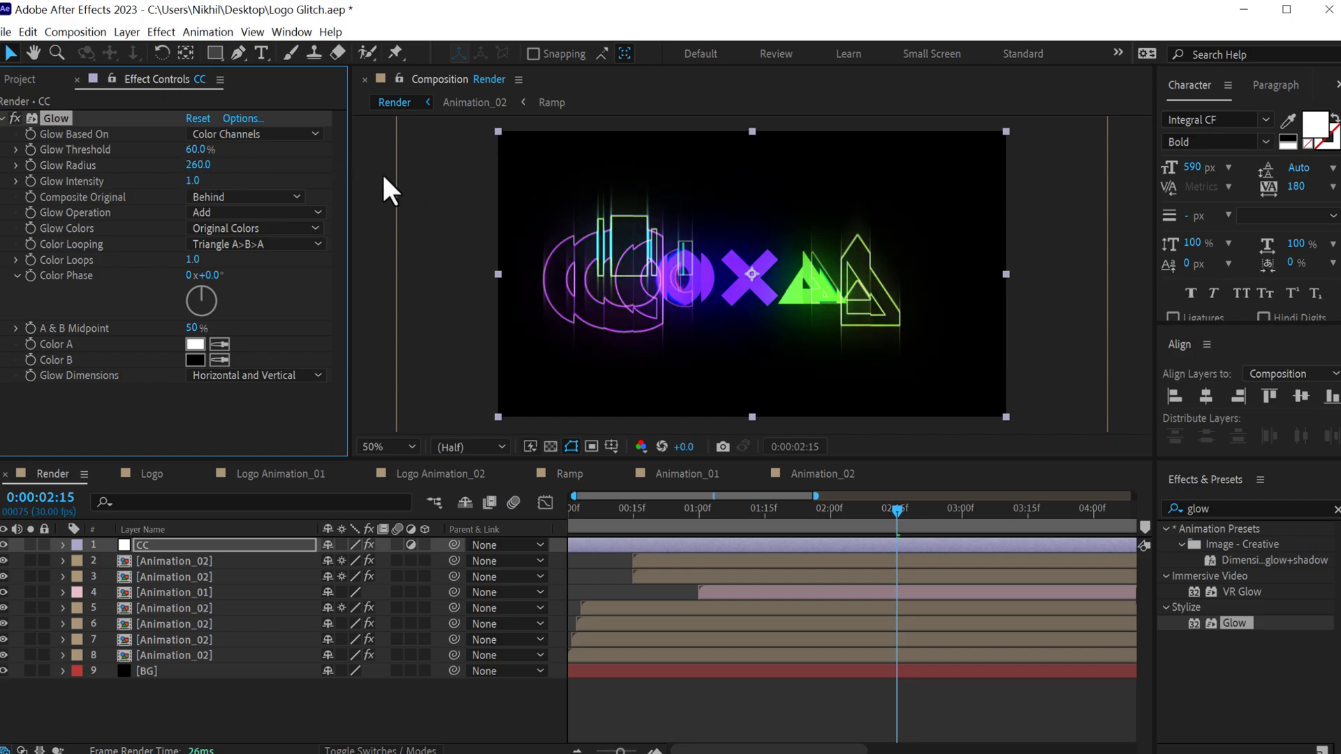
left_click_drag(197, 149, 169, 181)
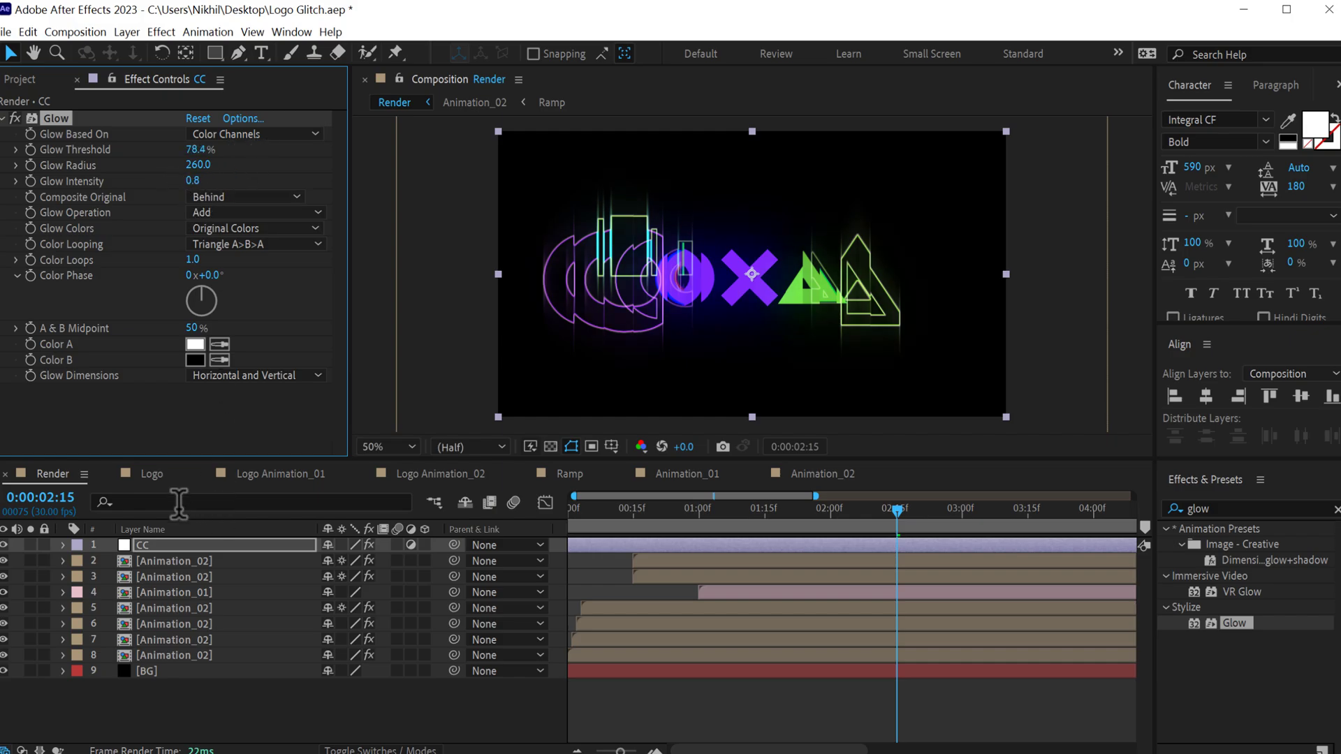
Apply the Noise effect to the CC adjustment layer and adjust its amount of noise.
left_click(141, 542)
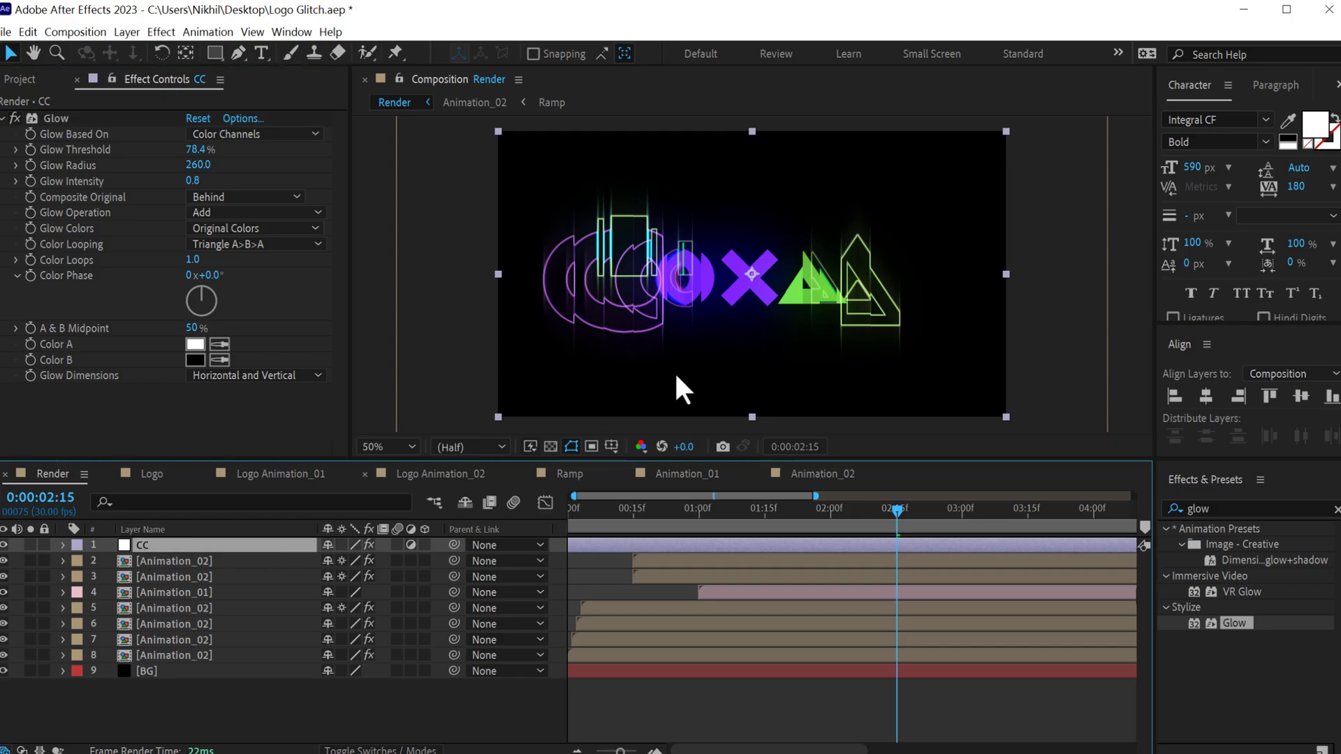
left_click(1224, 503)
type("noise")
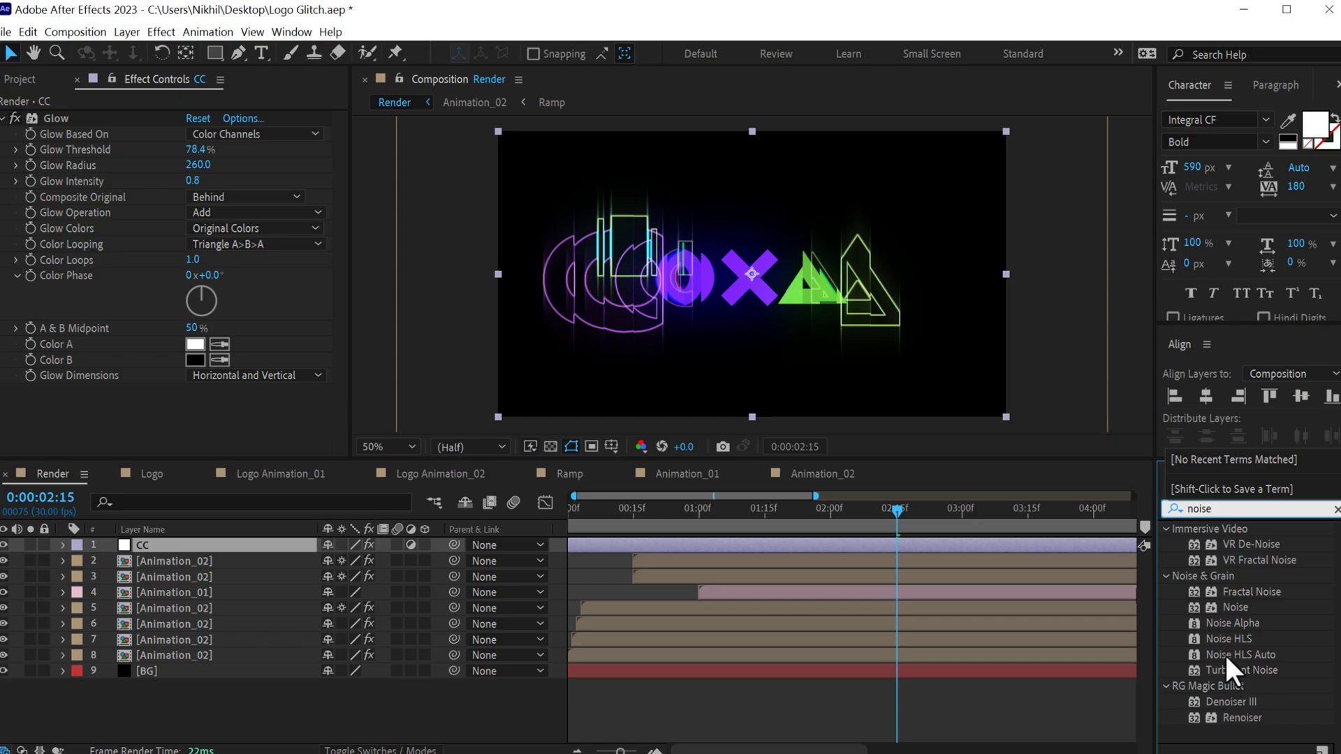
double_click(1234, 606)
left_click(191, 407)
Switch the project color depth to 16 bpc and scrub through the Render animation to check it.
key("ctrl+0")
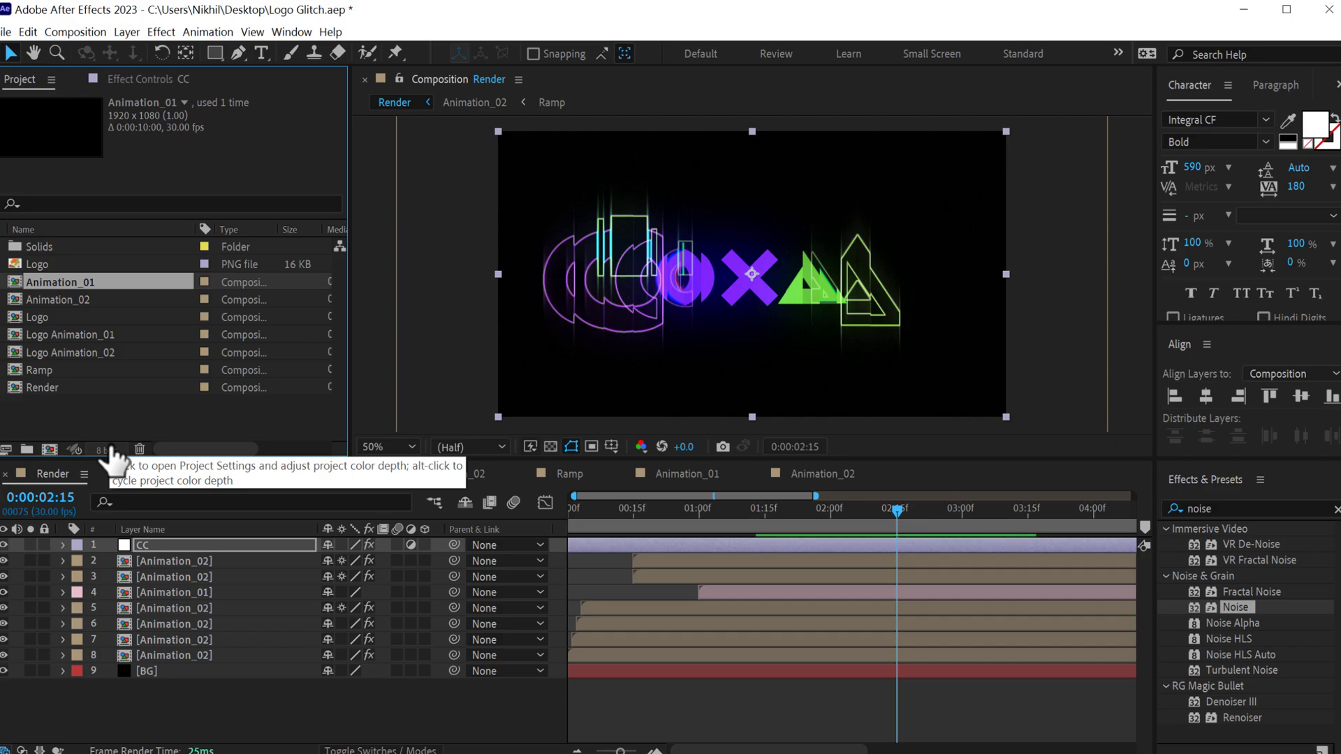
left_click(107, 450, "alt")
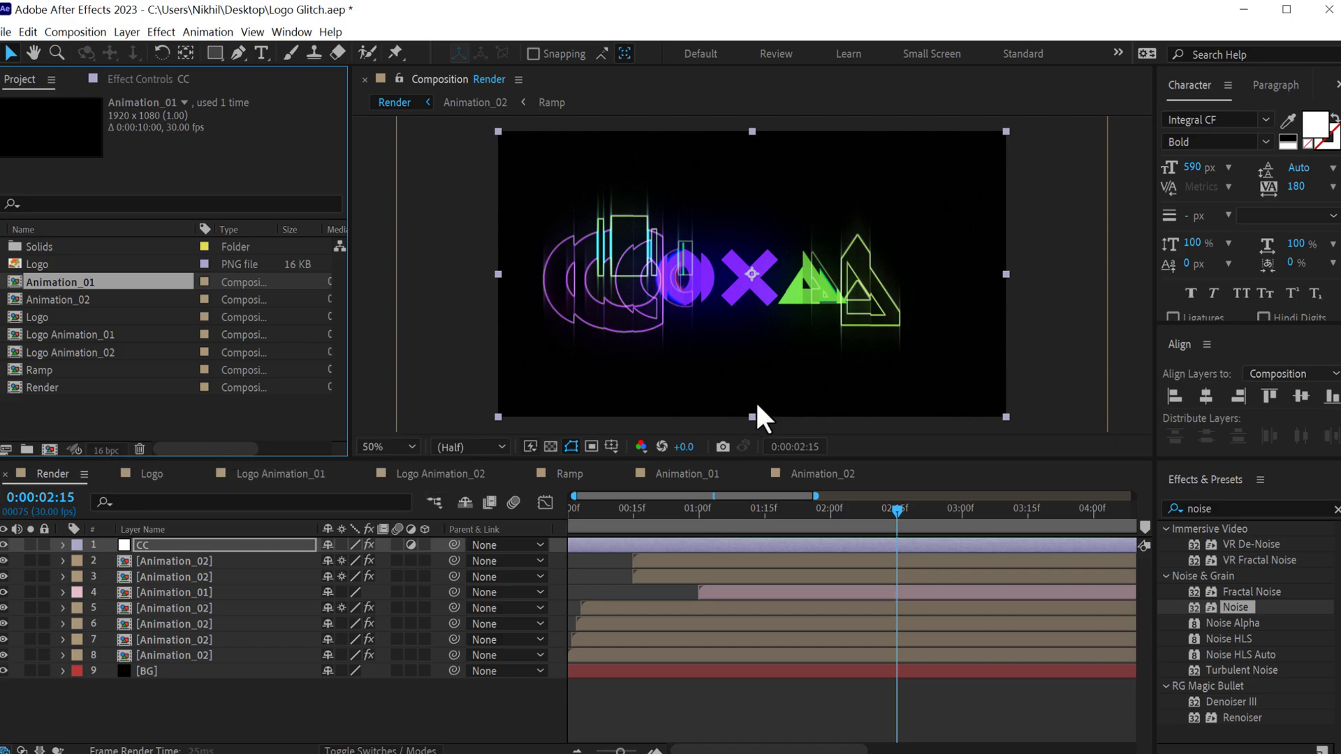
left_click_drag(613, 510, 912, 495)
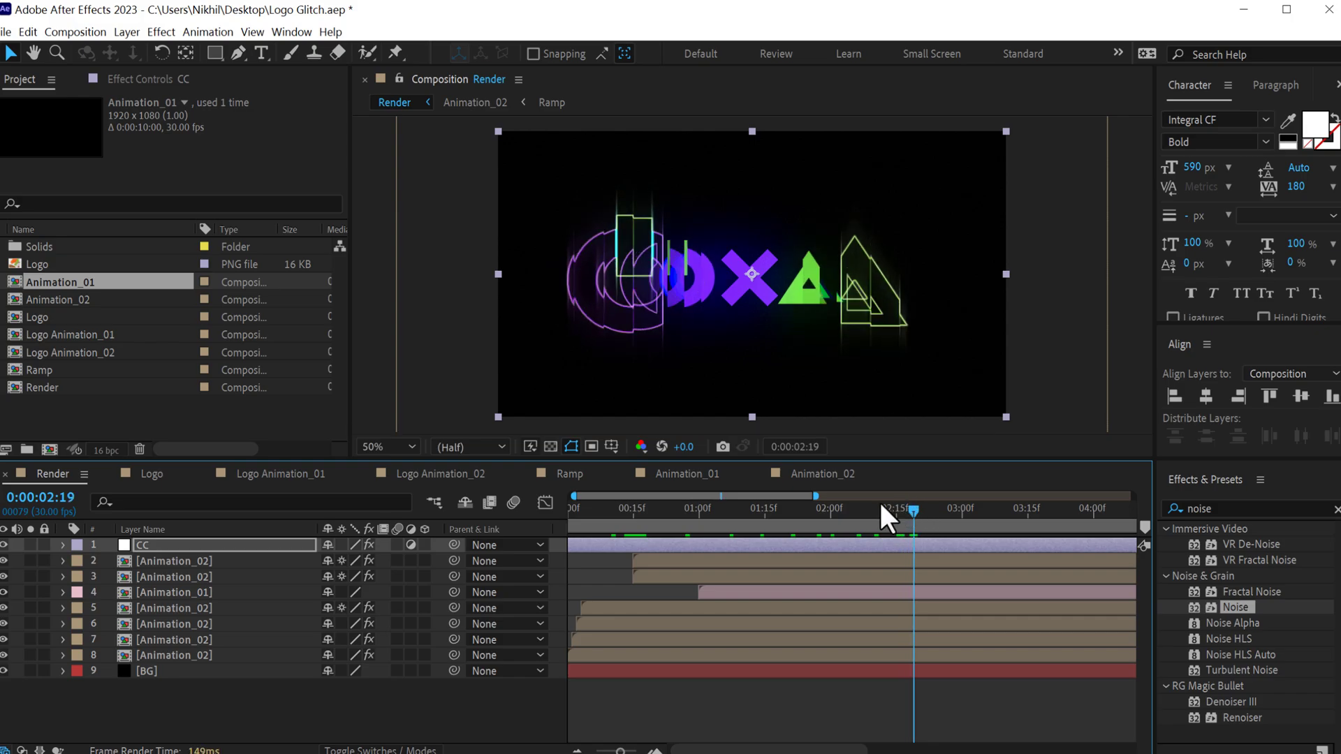
Set the CC layer's Glow Threshold to 63.5% and Glow Radius to 245.
left_click(167, 544)
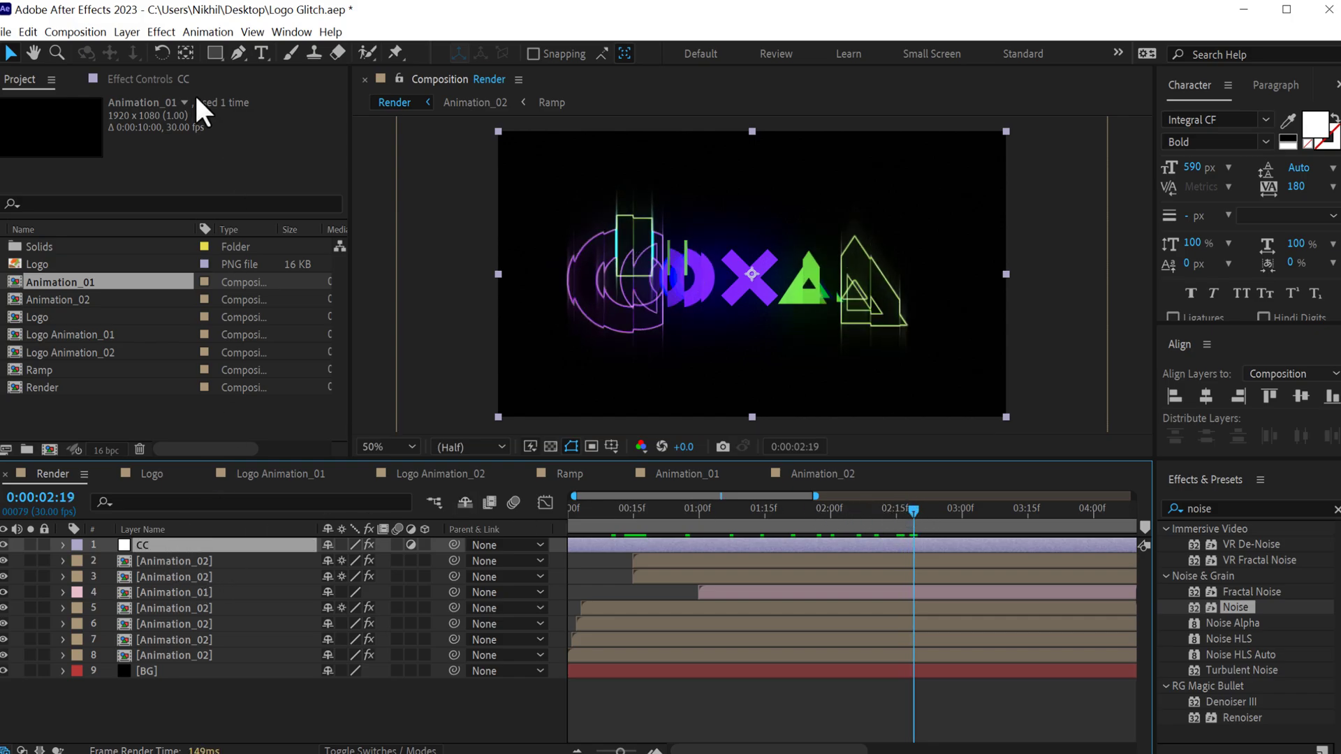
left_click(148, 78)
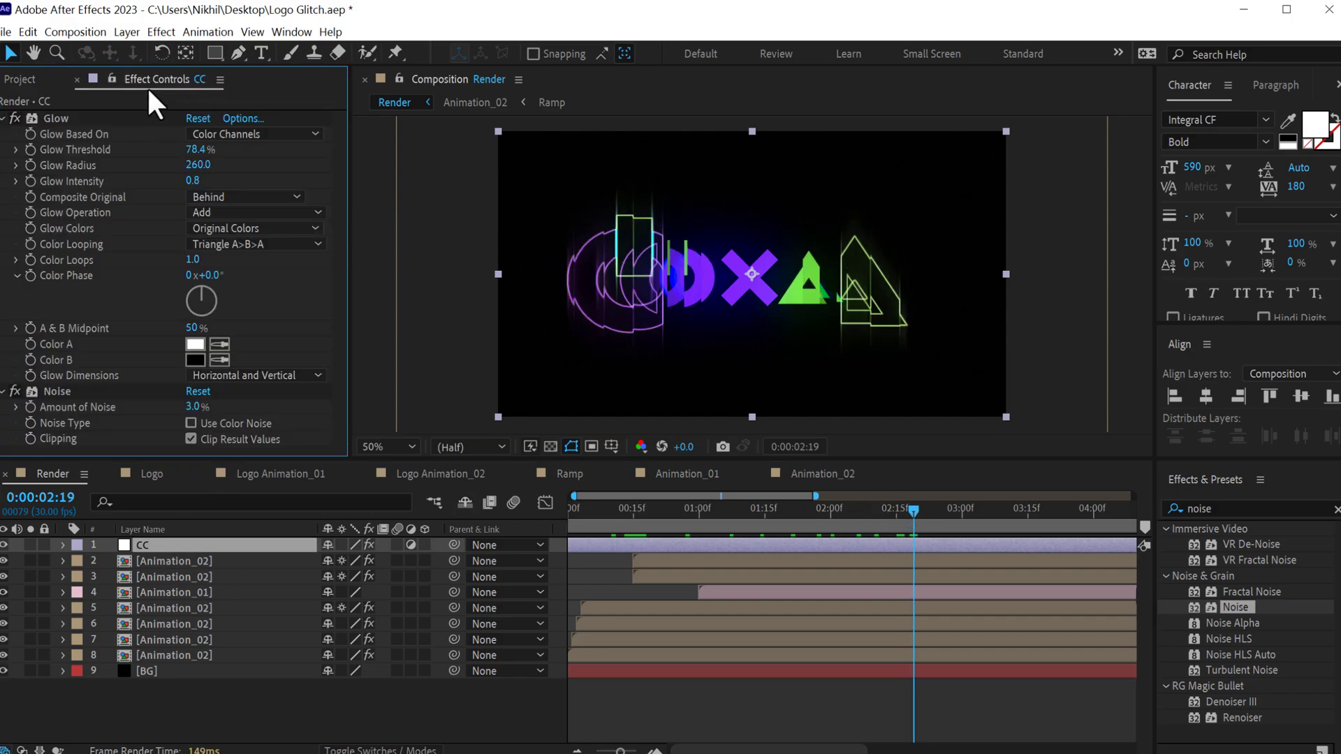
left_click(198, 181)
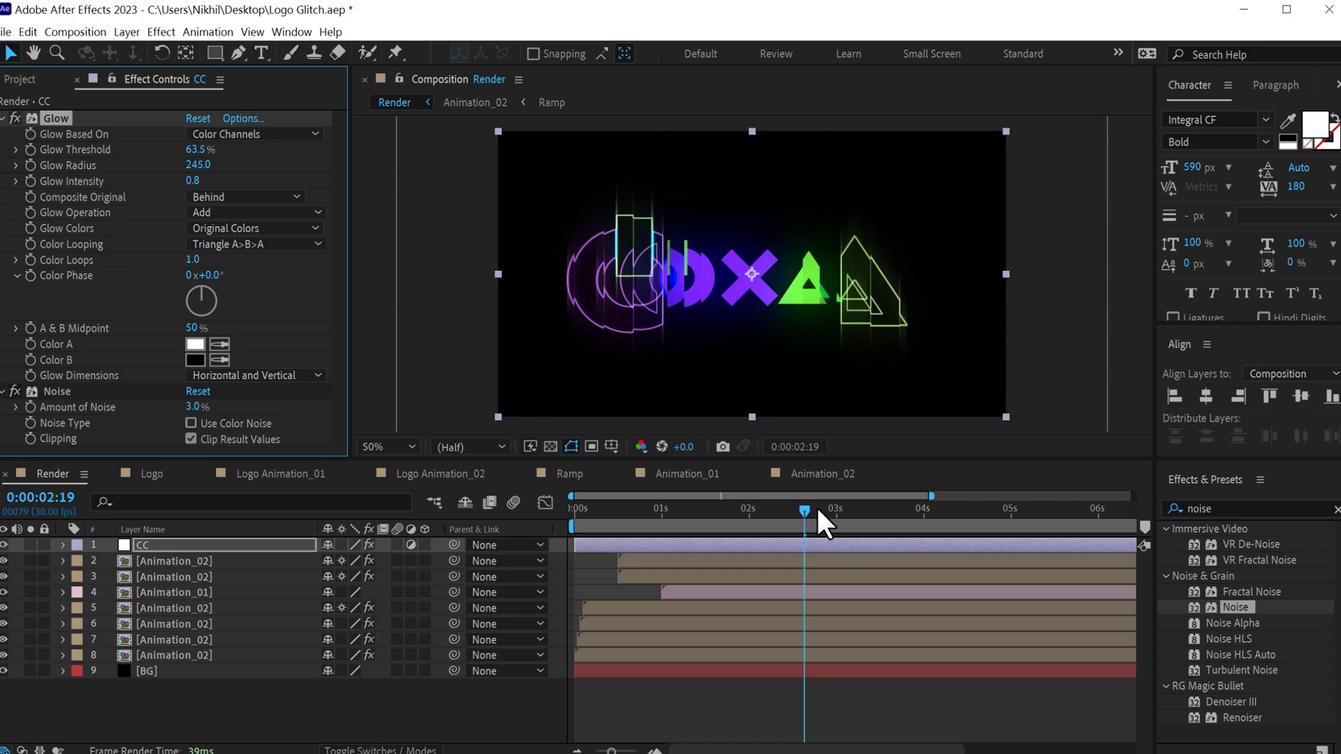
End the Render composition's work area at 0:00:05:07 and preview the glitch animation.
key("minus")
left_click_drag(817, 508, 1031, 506)
key("space")
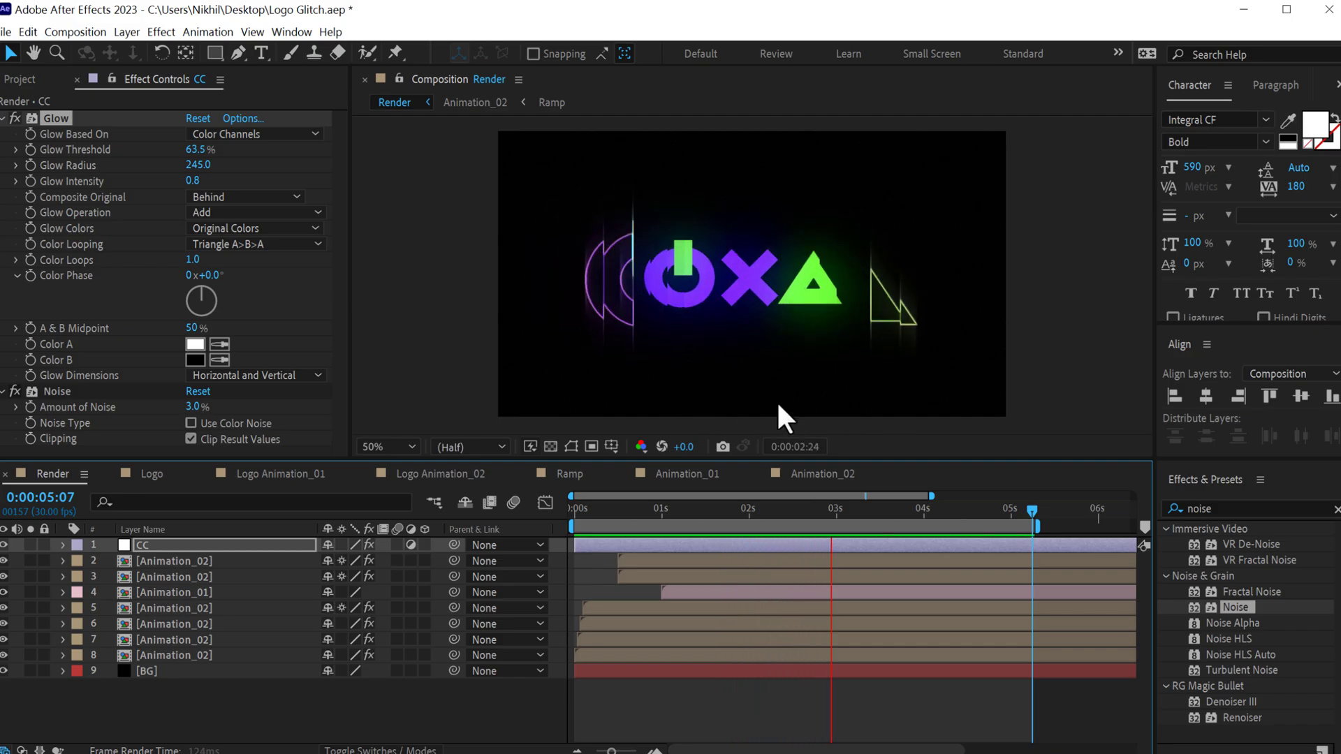
left_click(817, 510)
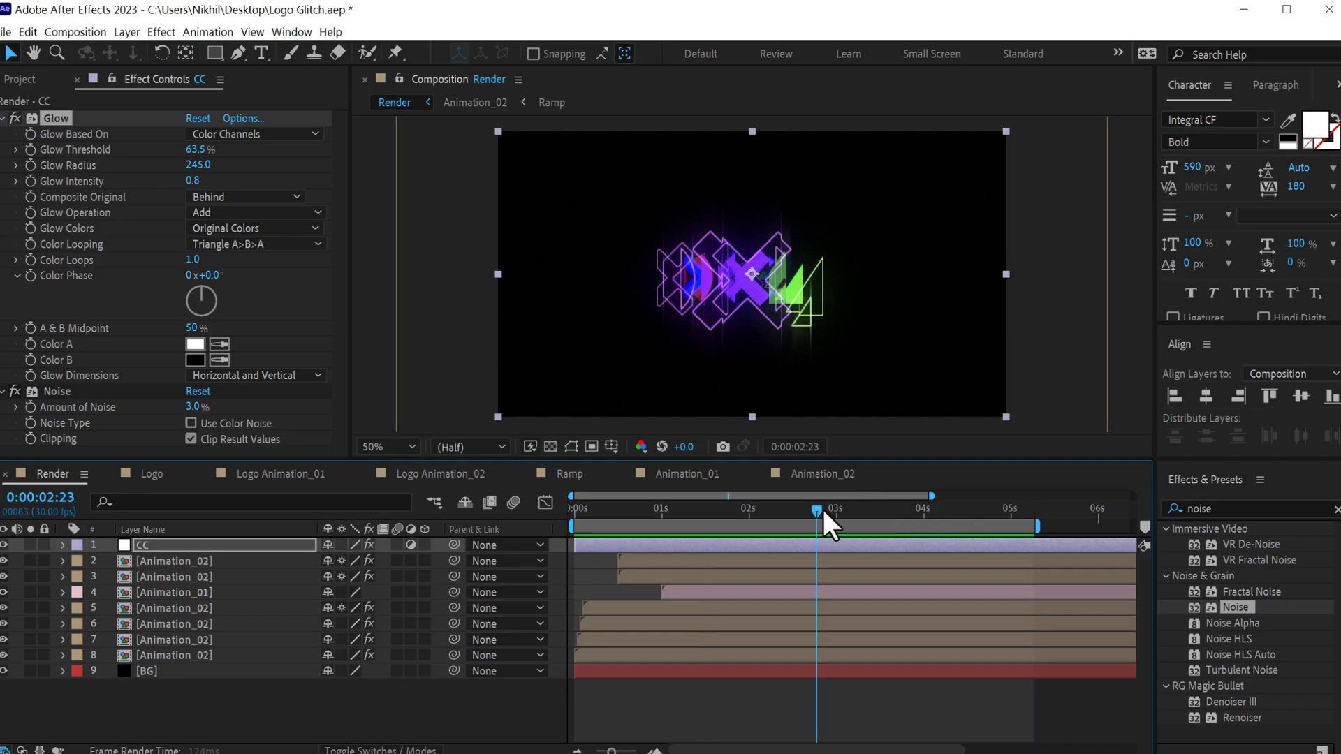
Set the rotation of the Shape layer in the Ramp composition to 45°.
left_click(593, 473)
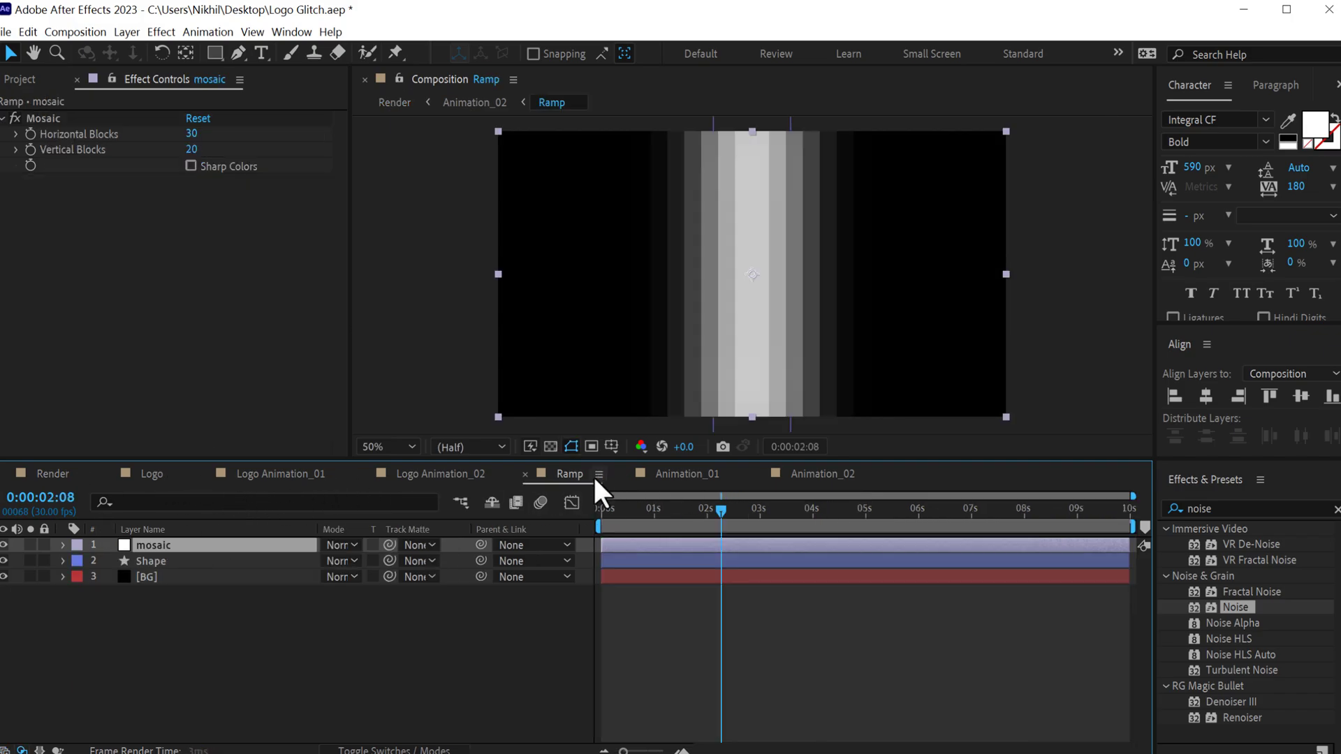
left_click(168, 559)
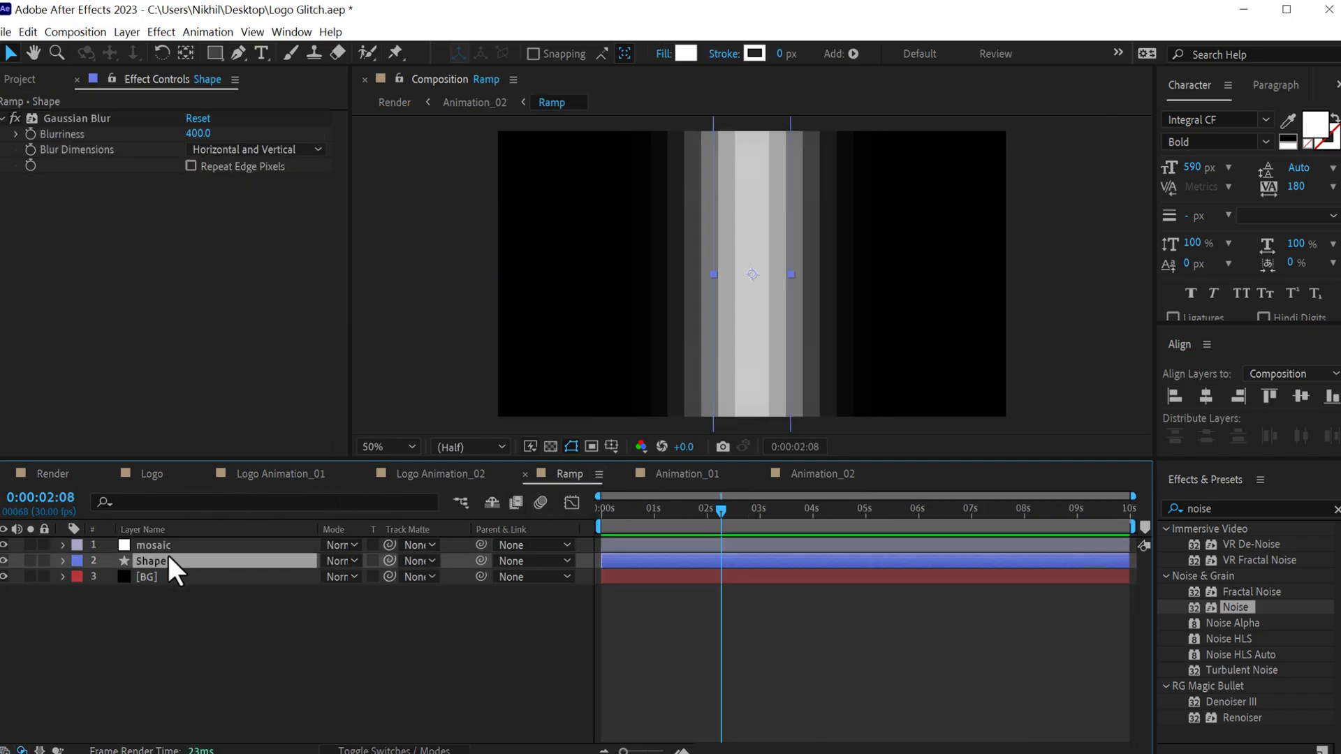
key("r")
left_click(353, 576)
type("4")
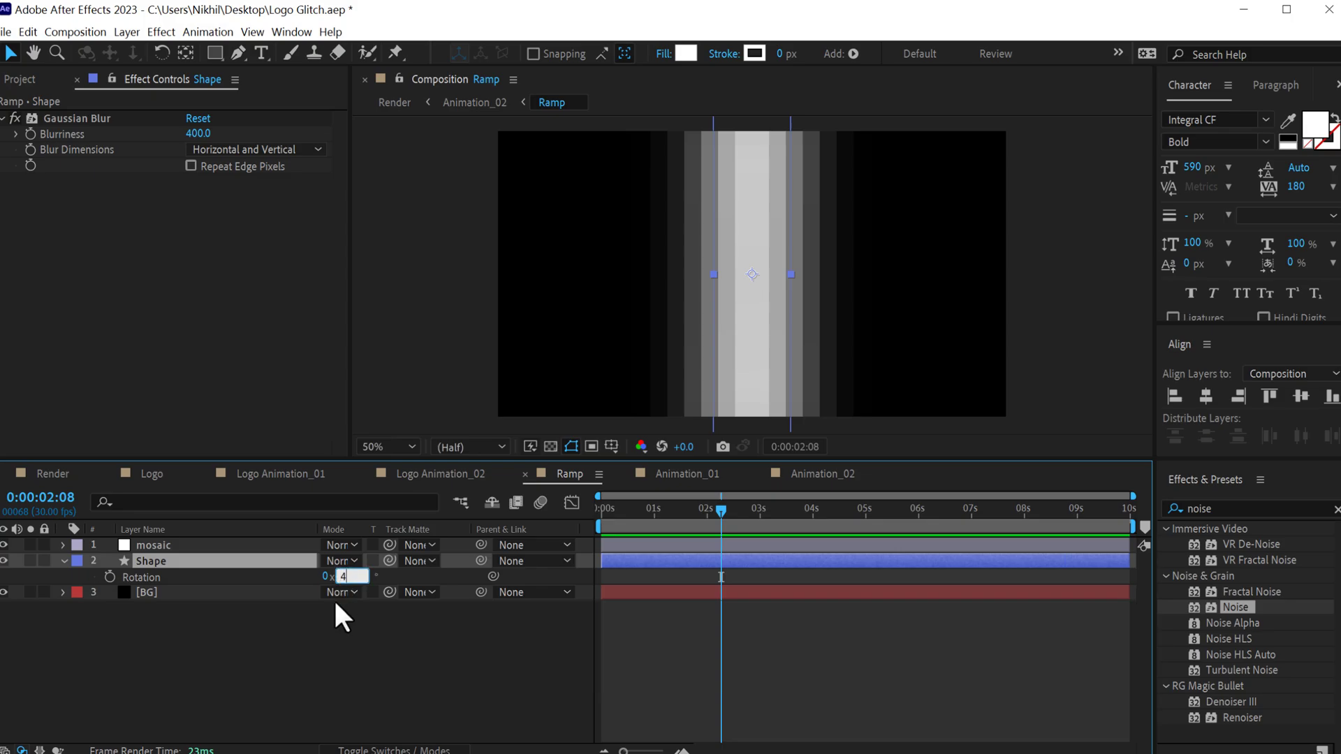
type("5")
left_click(300, 688)
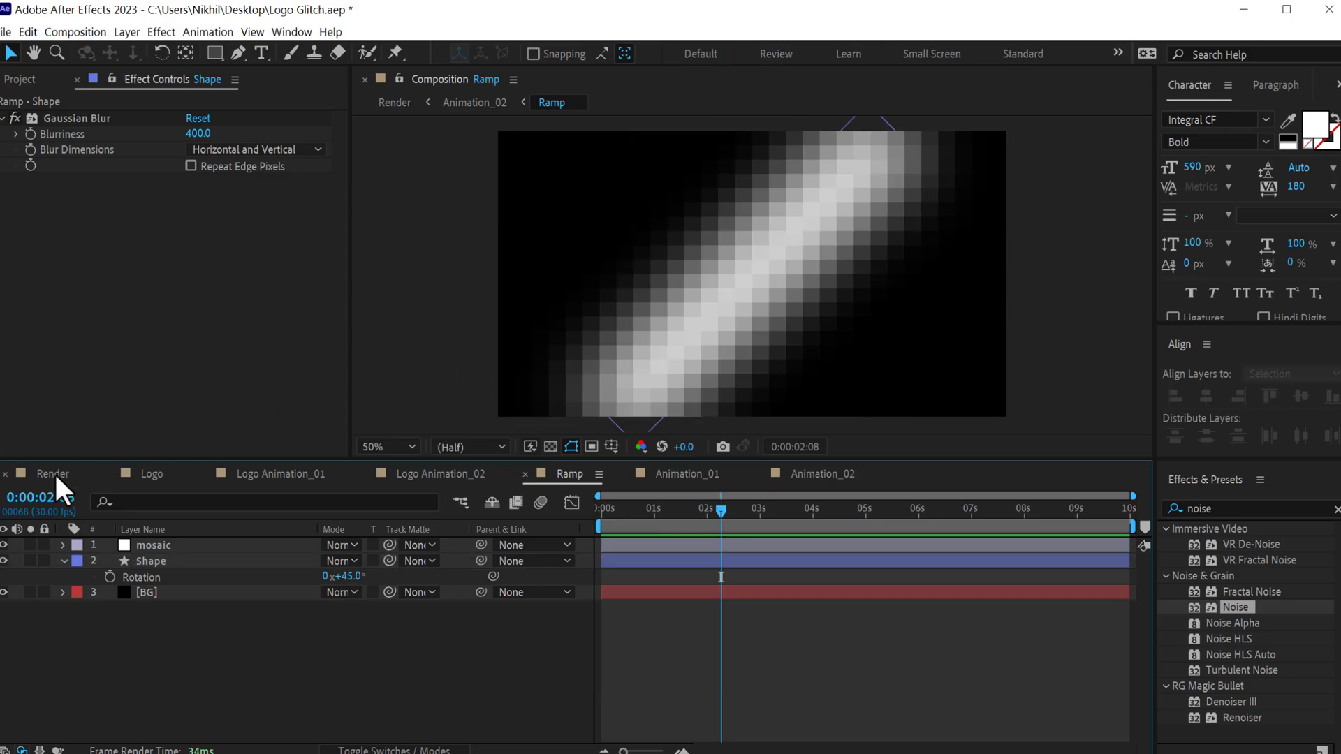
Return to the Render composition and preview the animation from its first frame.
left_click(53, 473)
left_click_drag(633, 508, 549, 520)
key("space")
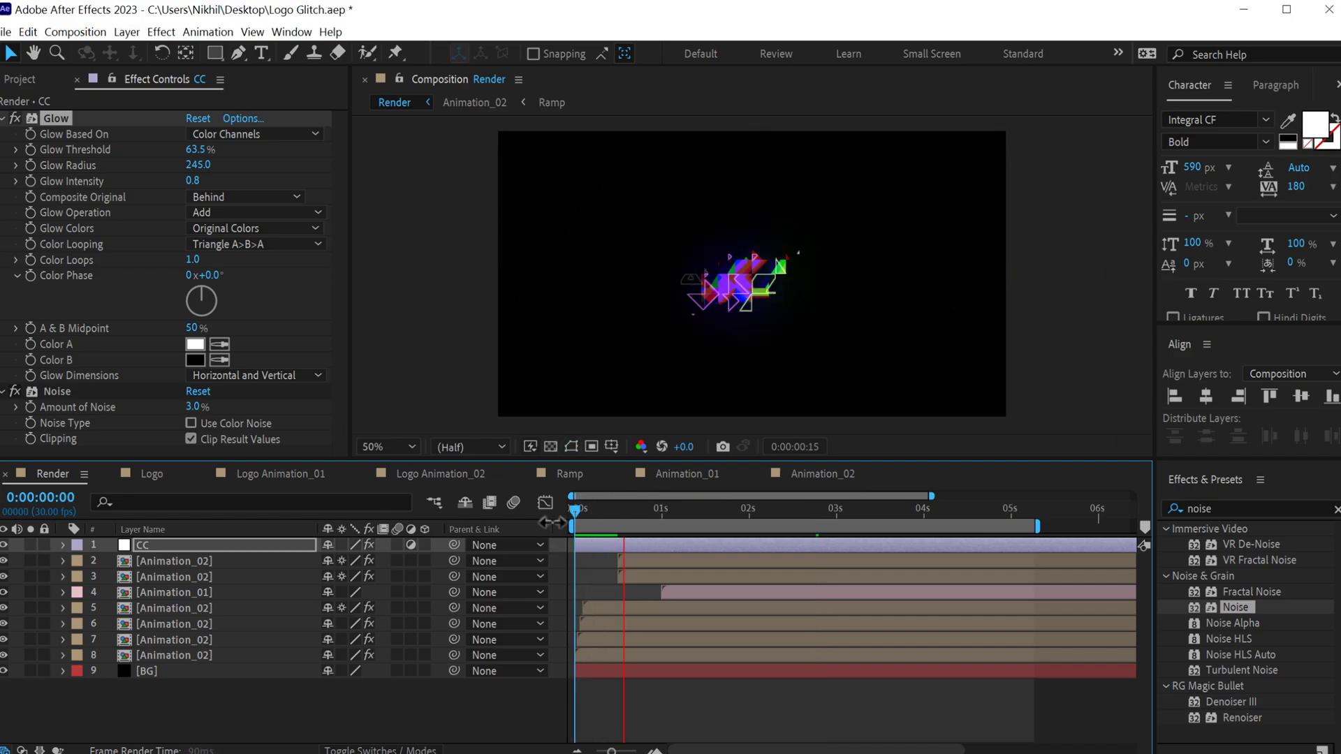